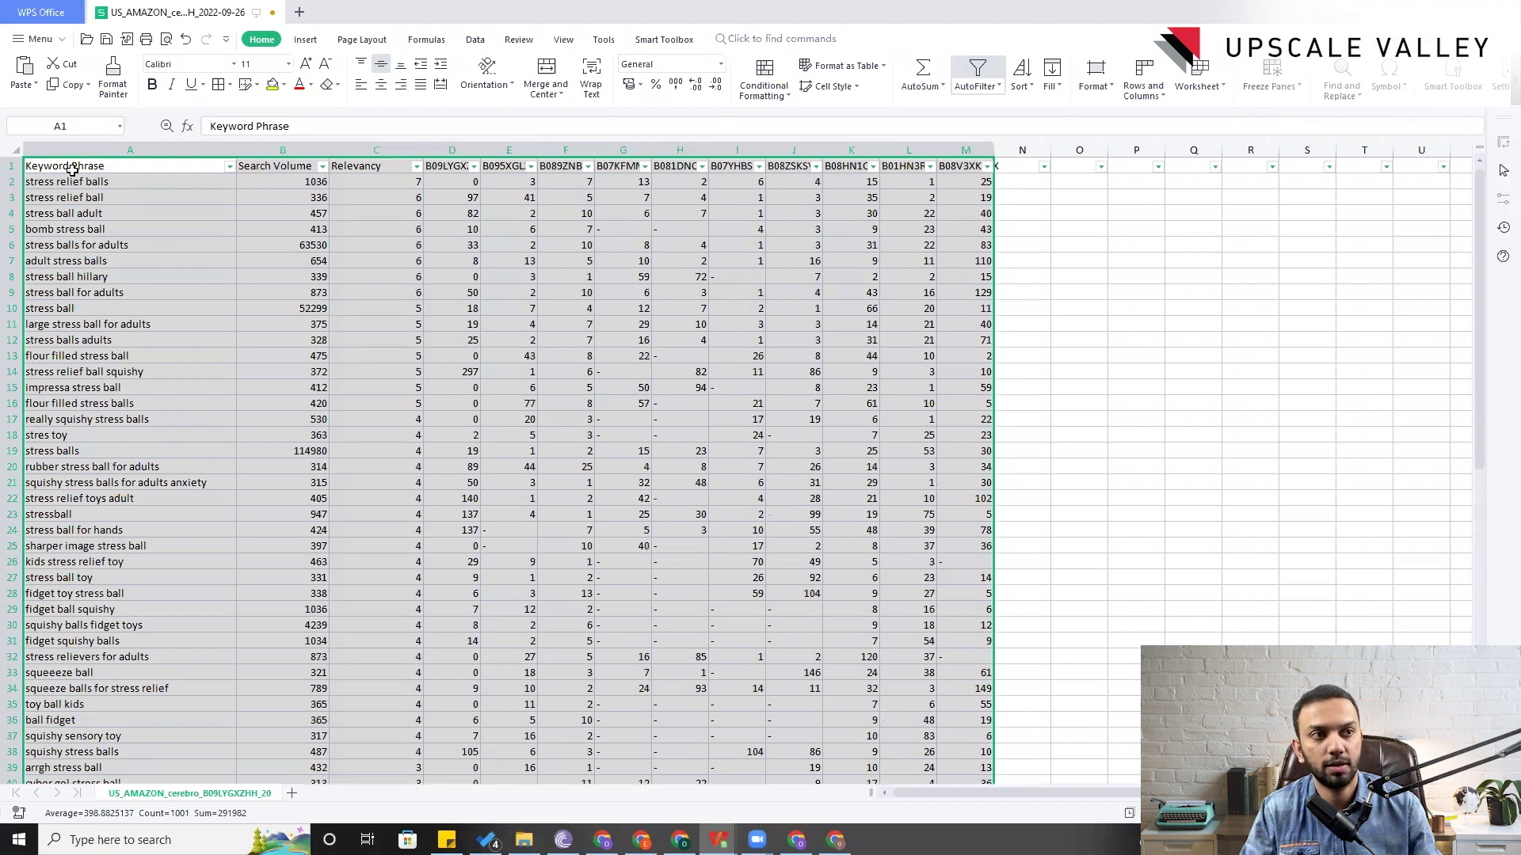
# - Select the whole keyword table starting at the Keyword Phrase header, and switch to the Stress Balls Stark Sheet in Chrome
pyautogui.click(72, 169)
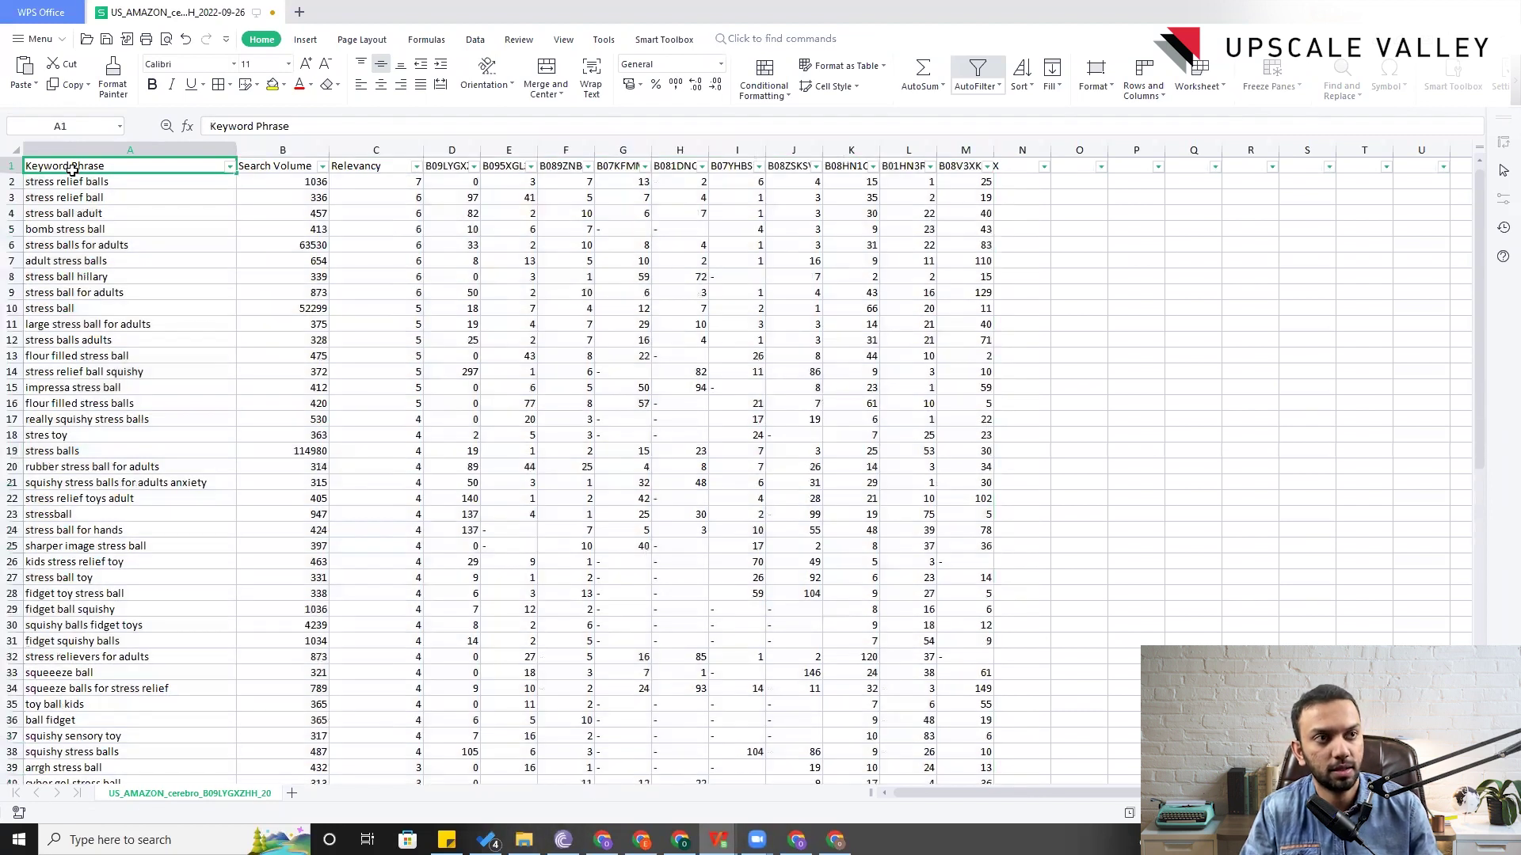
pyautogui.hotkey('ctrl', 'shift', 'Down')
pyautogui.hotkey('ctrl', 'shift', 'Right')
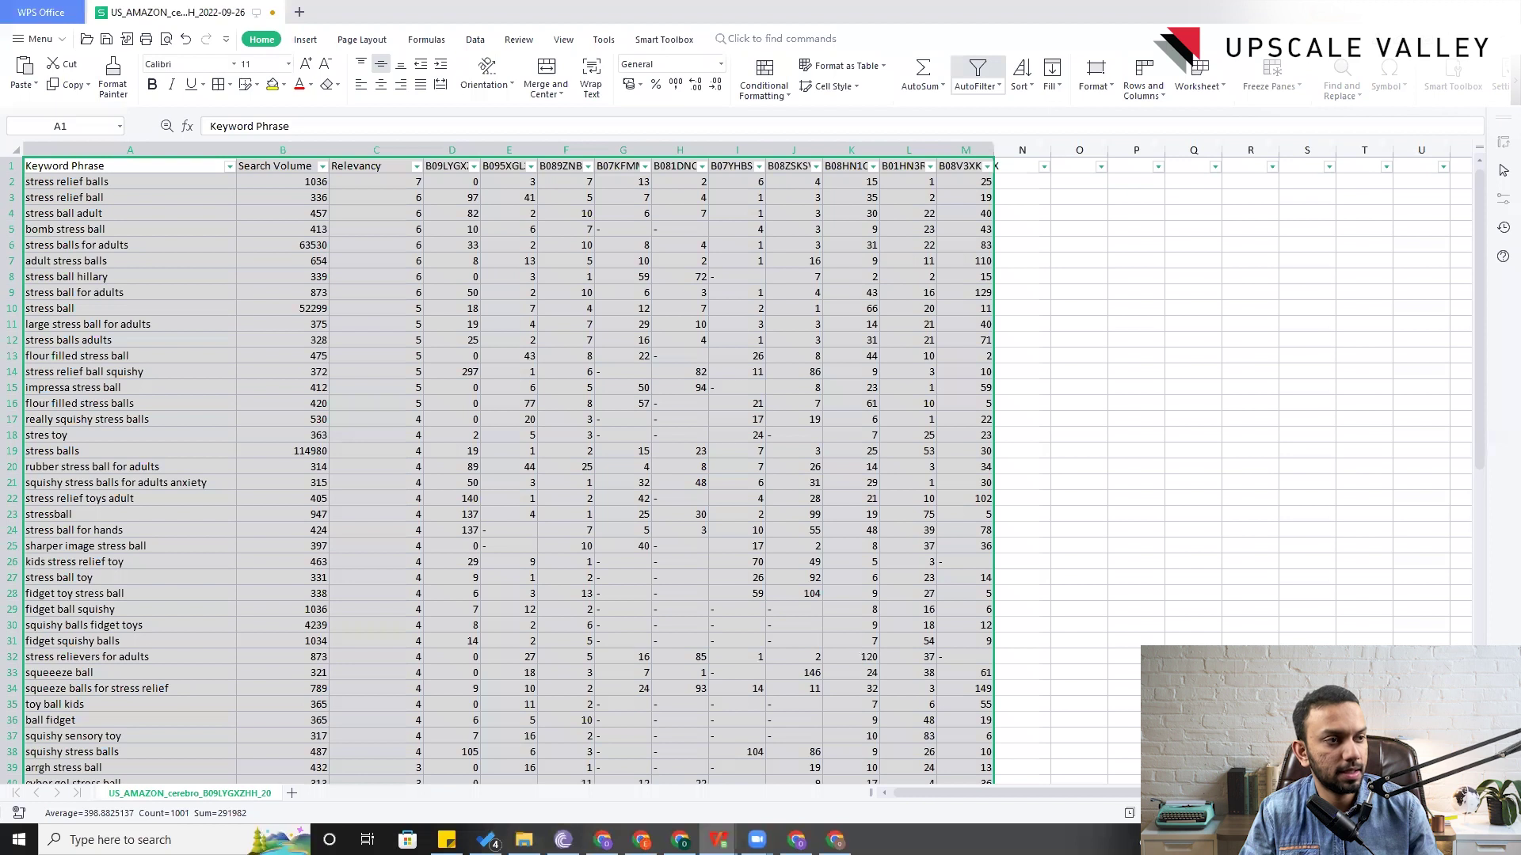
pyautogui.hotkey('alt', 'Tab')
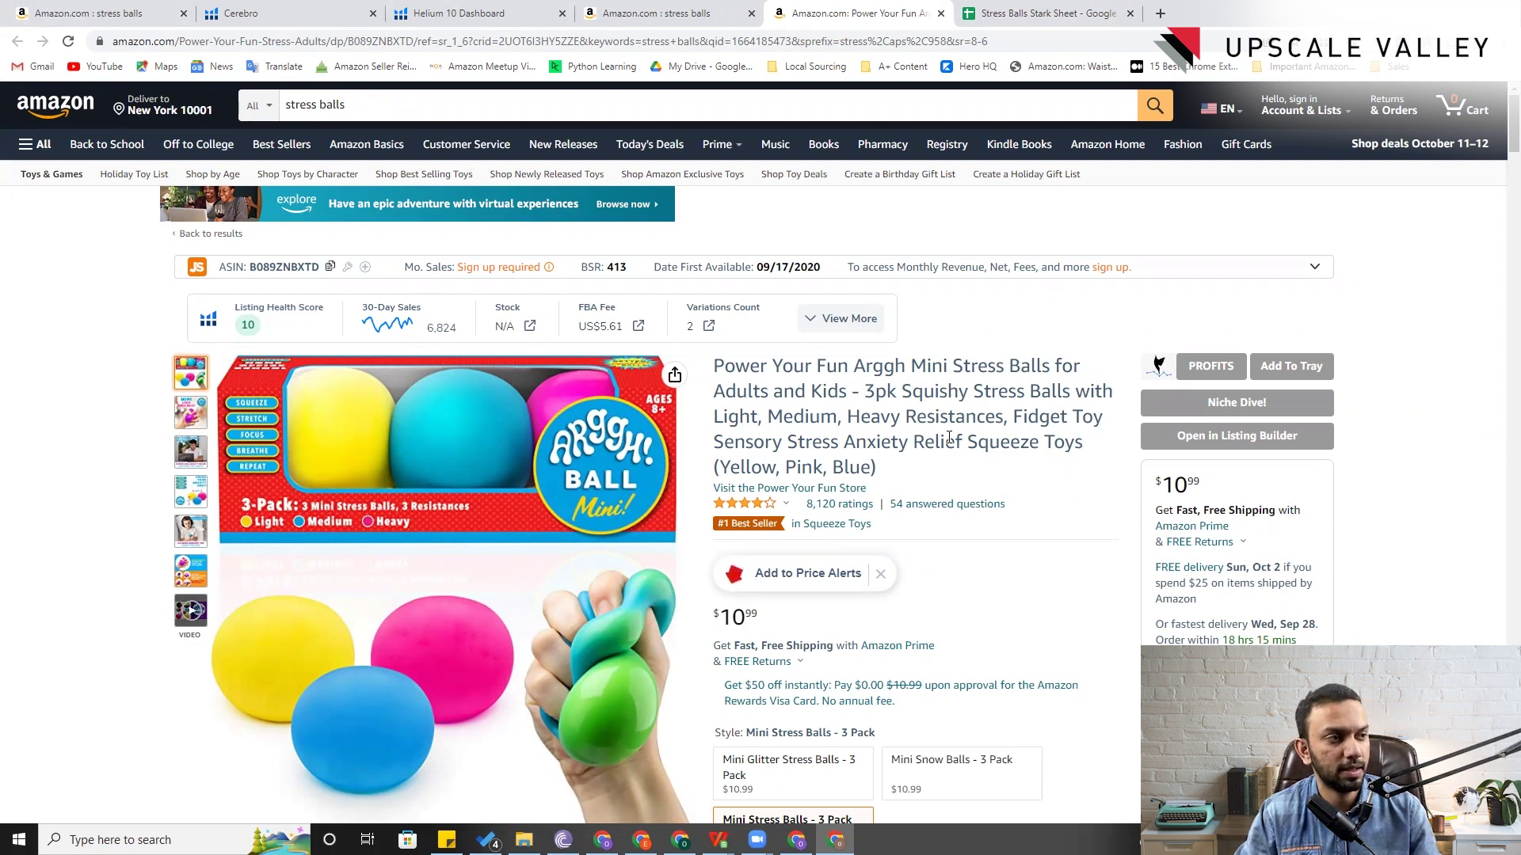
pyautogui.click(1053, 13)
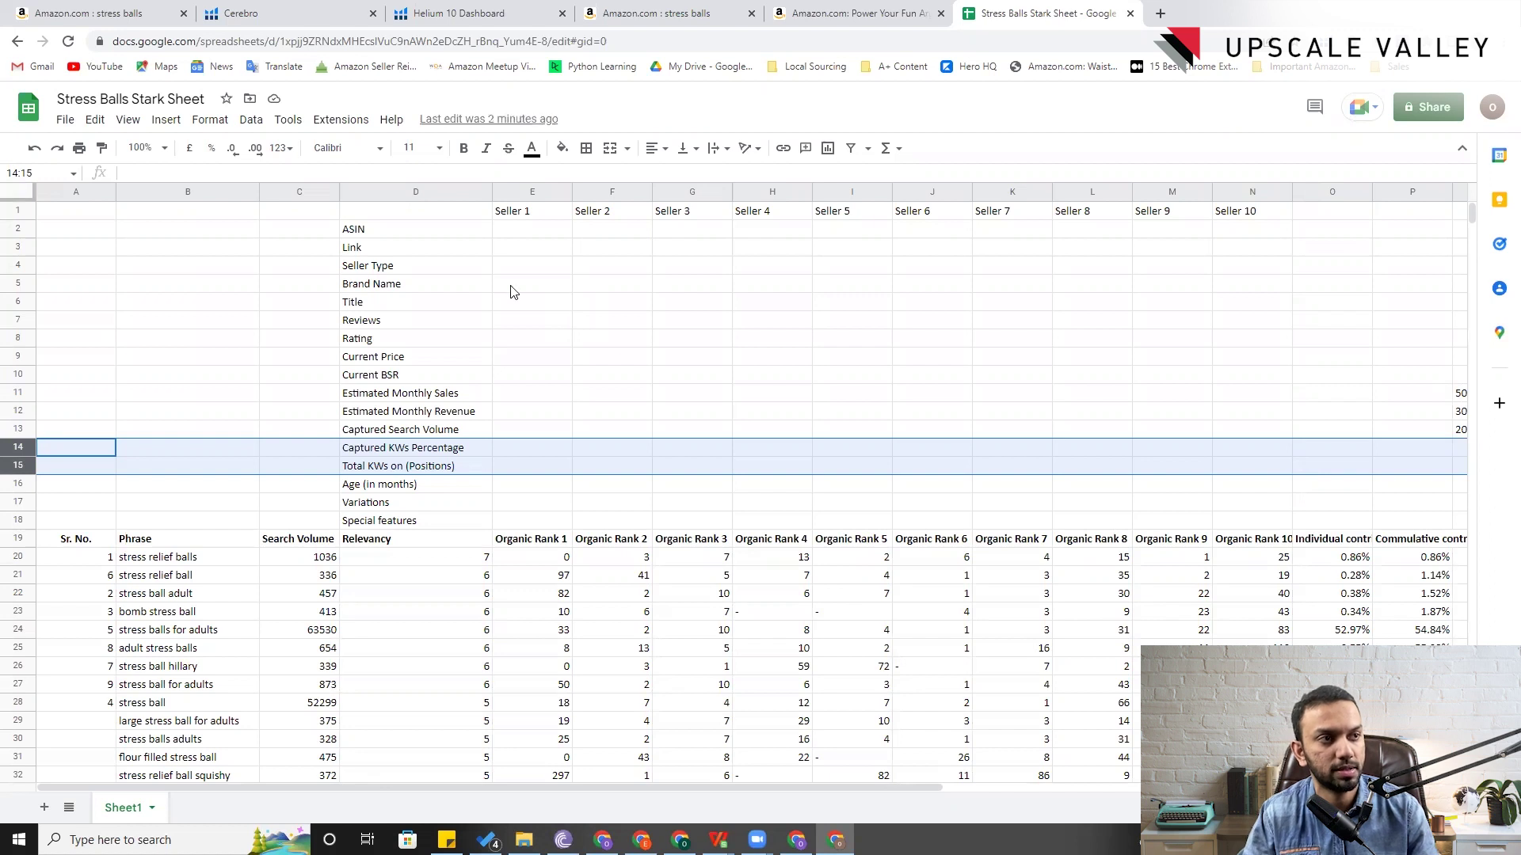
# - Copy the ASIN B089ZNBXTD from the Amazon product page's URL into the ASIN cell for Seller 1
pyautogui.click(855, 6)
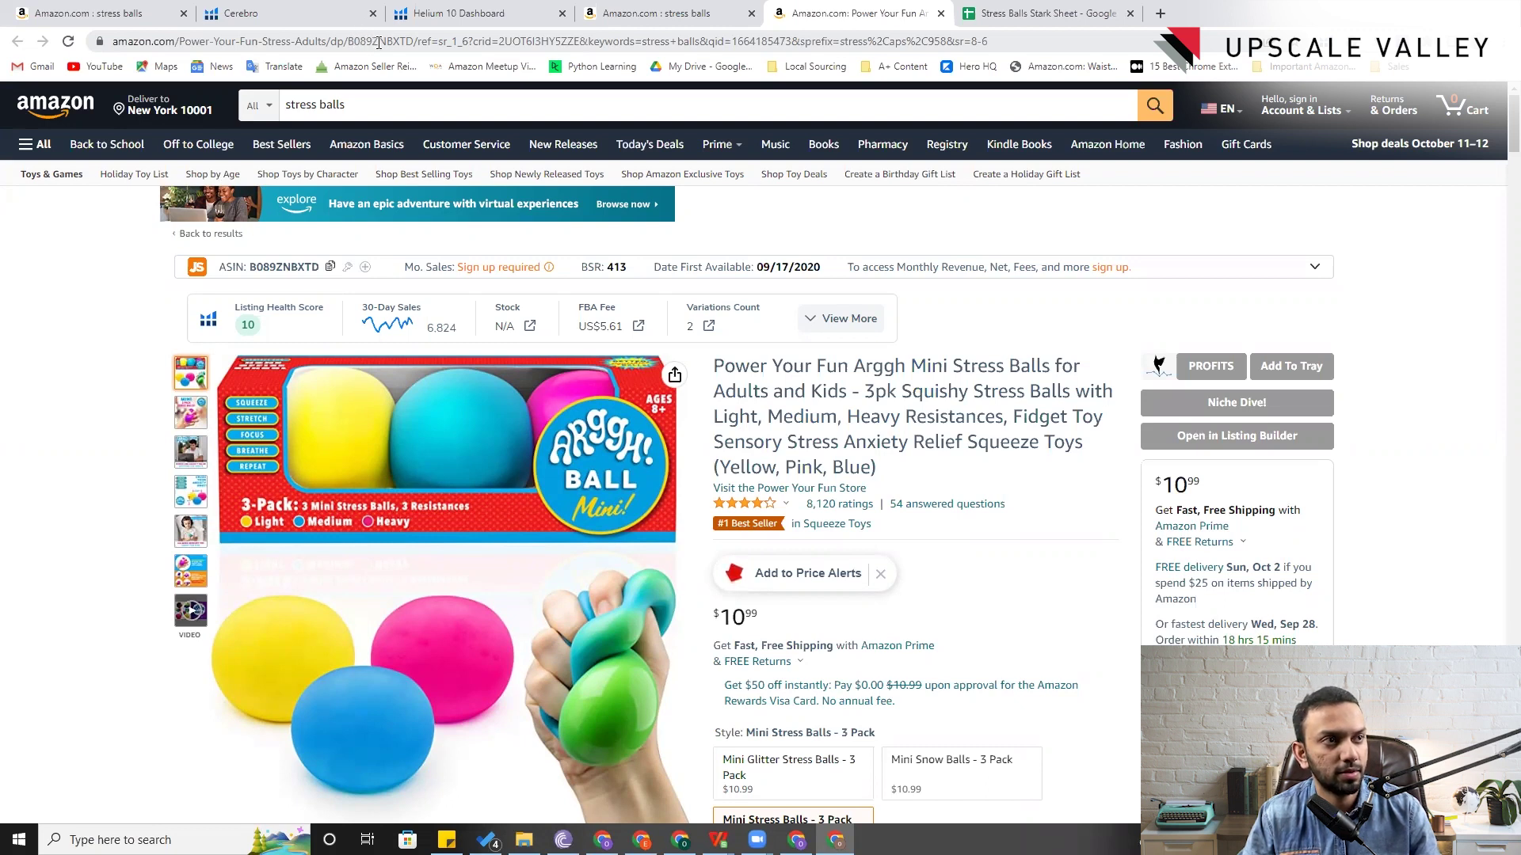
pyautogui.doubleClick(379, 42)
pyautogui.hotkey('ctrl', 'c')
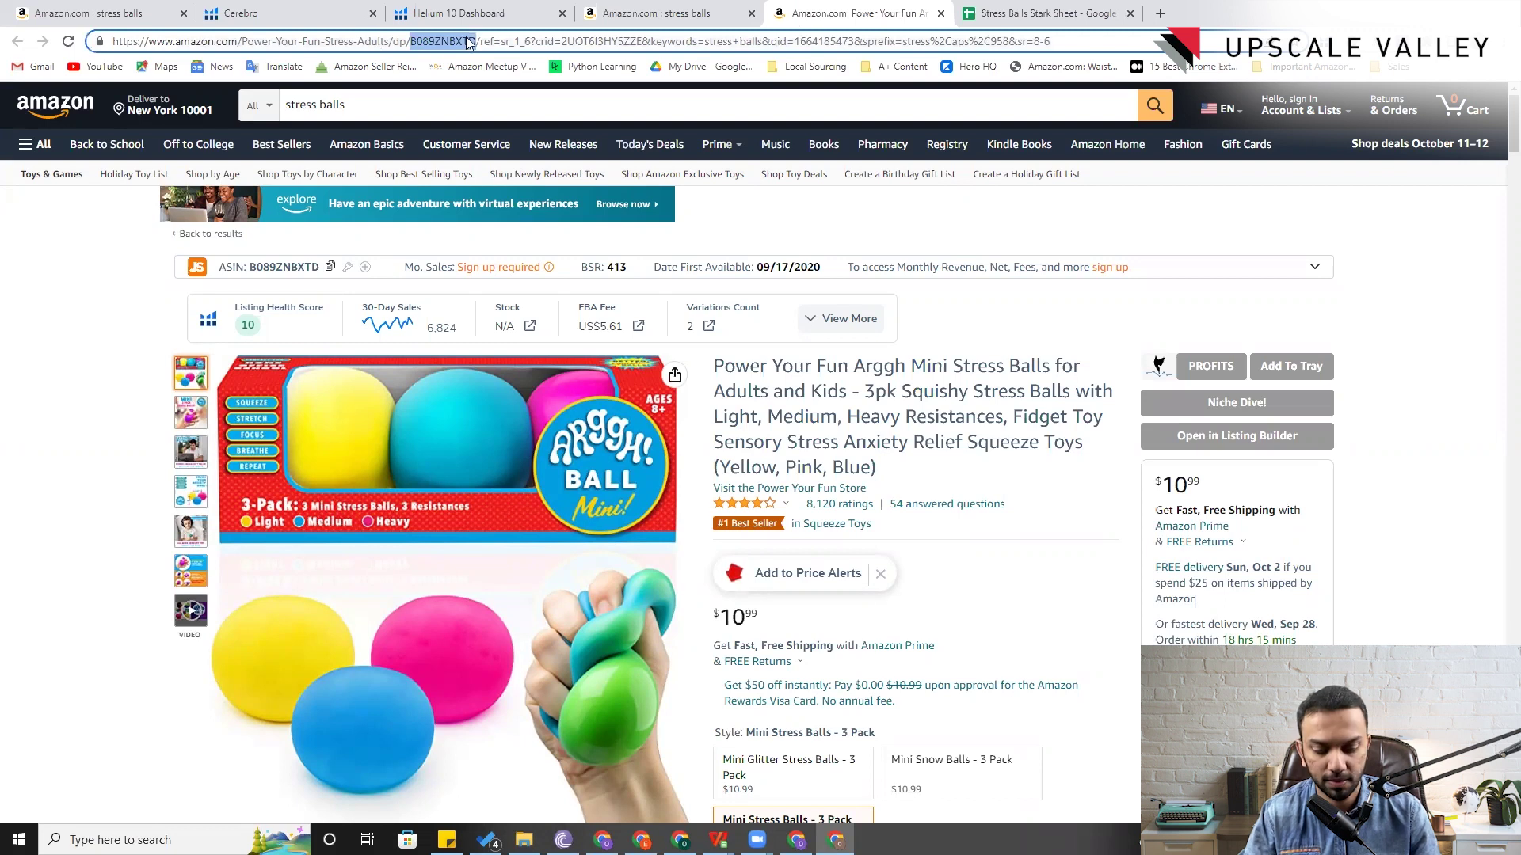
pyautogui.click(1046, 14)
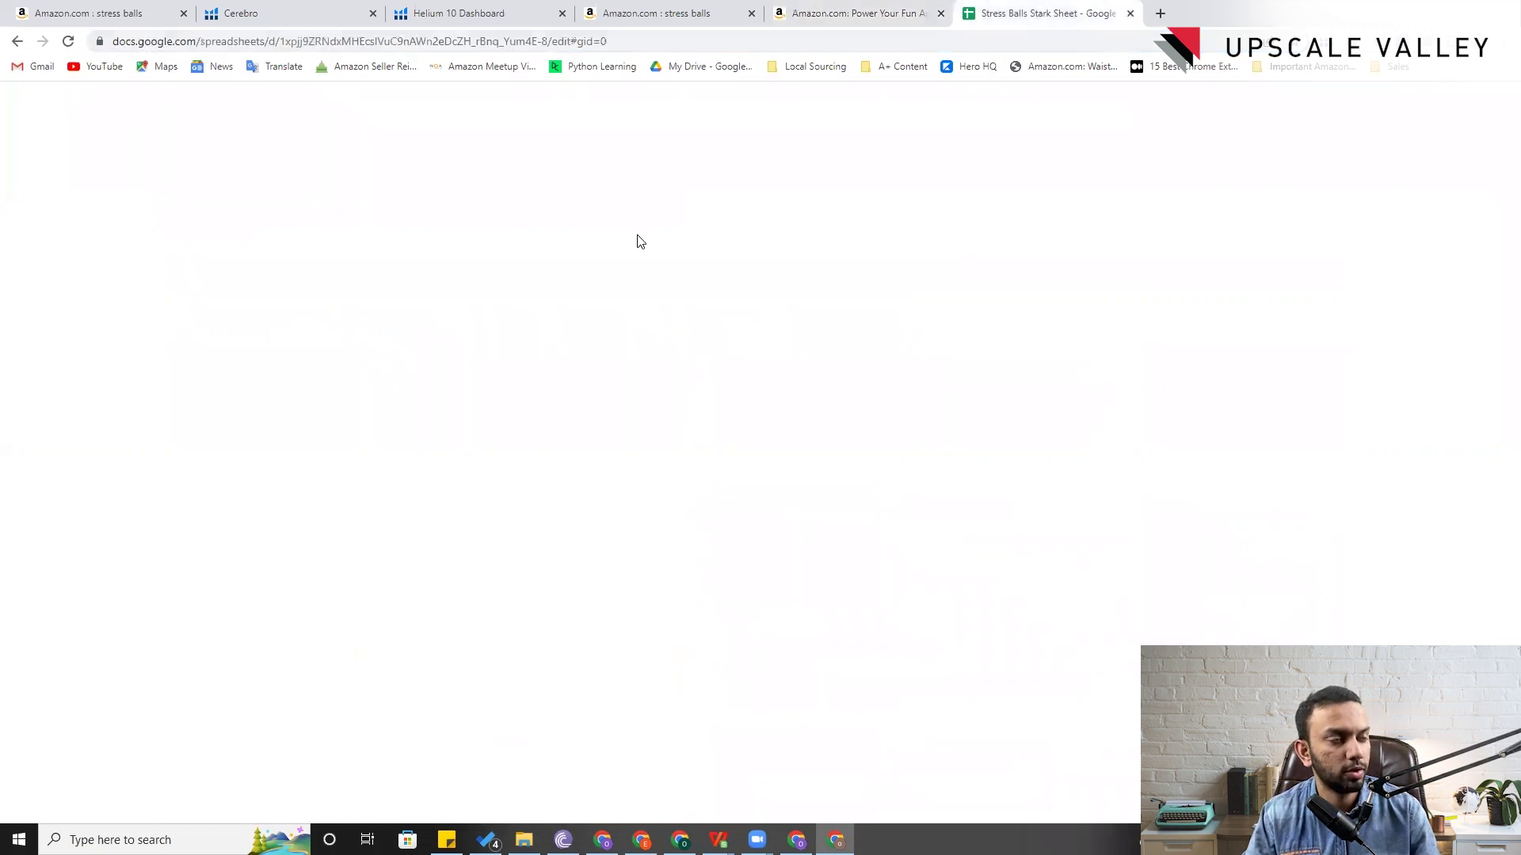
pyautogui.click(536, 234)
pyautogui.hotkey('ctrl', 'v')
pyautogui.press('Return')
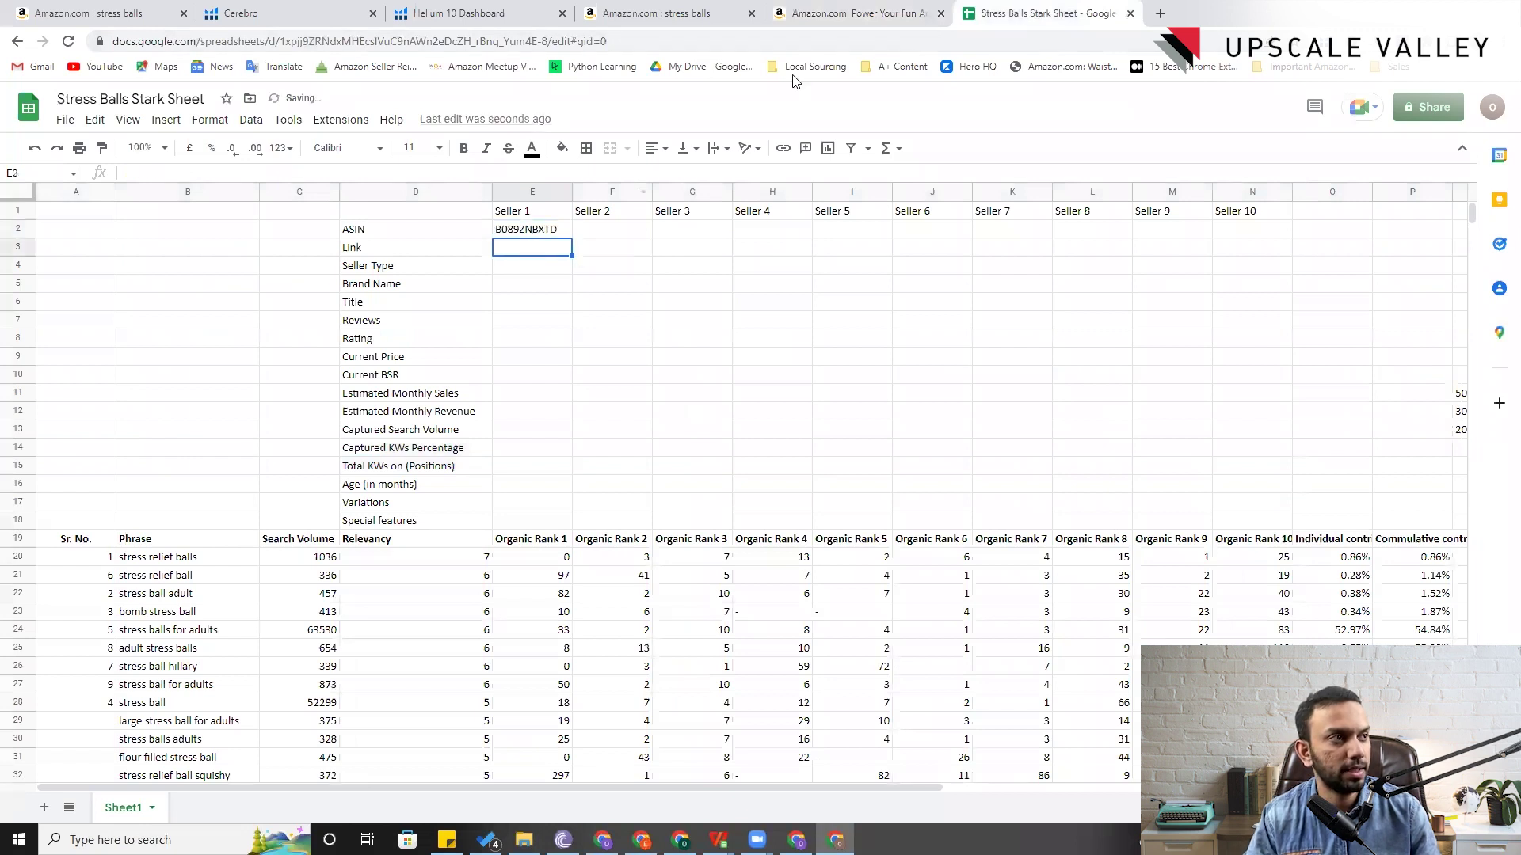
# - Remove the product-name segment Power-Your-Fun-Stress-Adults from the URL of the Amazon product page
pyautogui.click(851, 14)
pyautogui.click(241, 43)
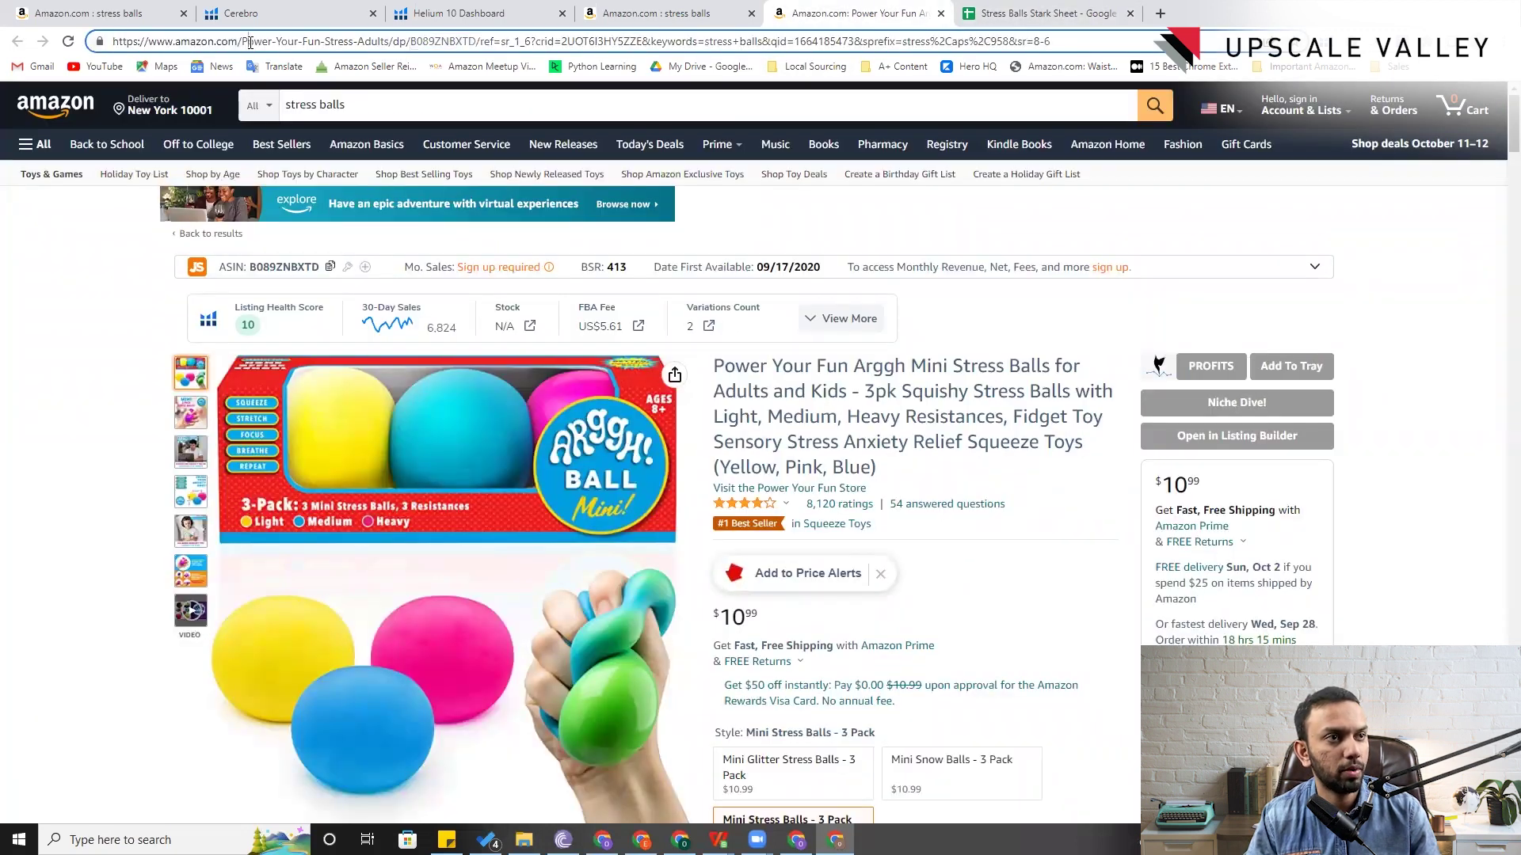
pyautogui.moveTo(241, 43); pyautogui.dragTo(372, 43)
pyautogui.hotkey('shift', 'Right')
pyautogui.hotkey('shift', 'Right')
pyautogui.hotkey('shift', 'Right')
pyautogui.hotkey('shift', 'Right')
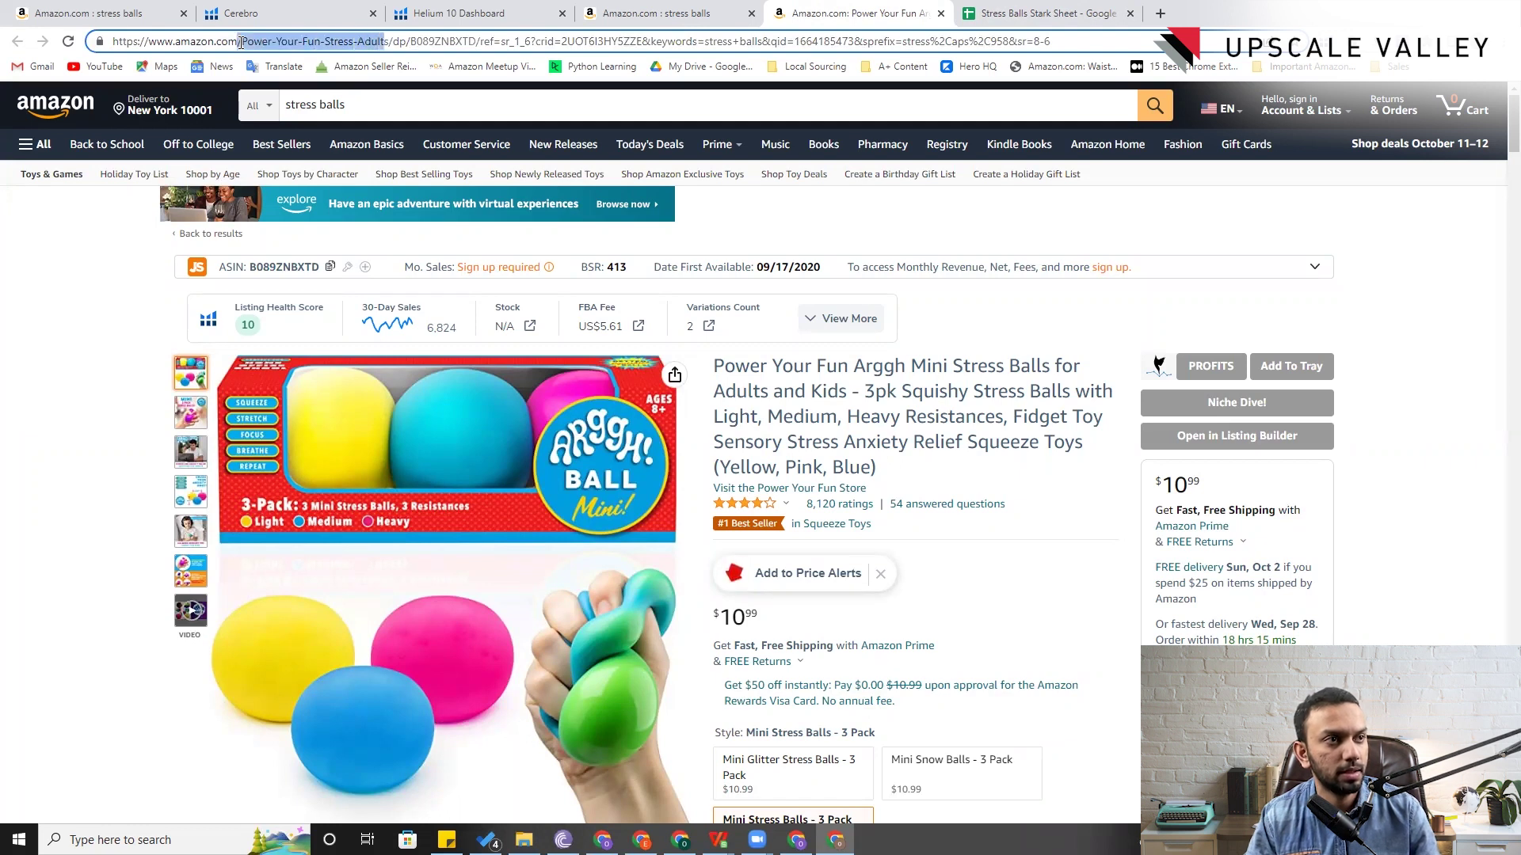
pyautogui.press('BackSpace')
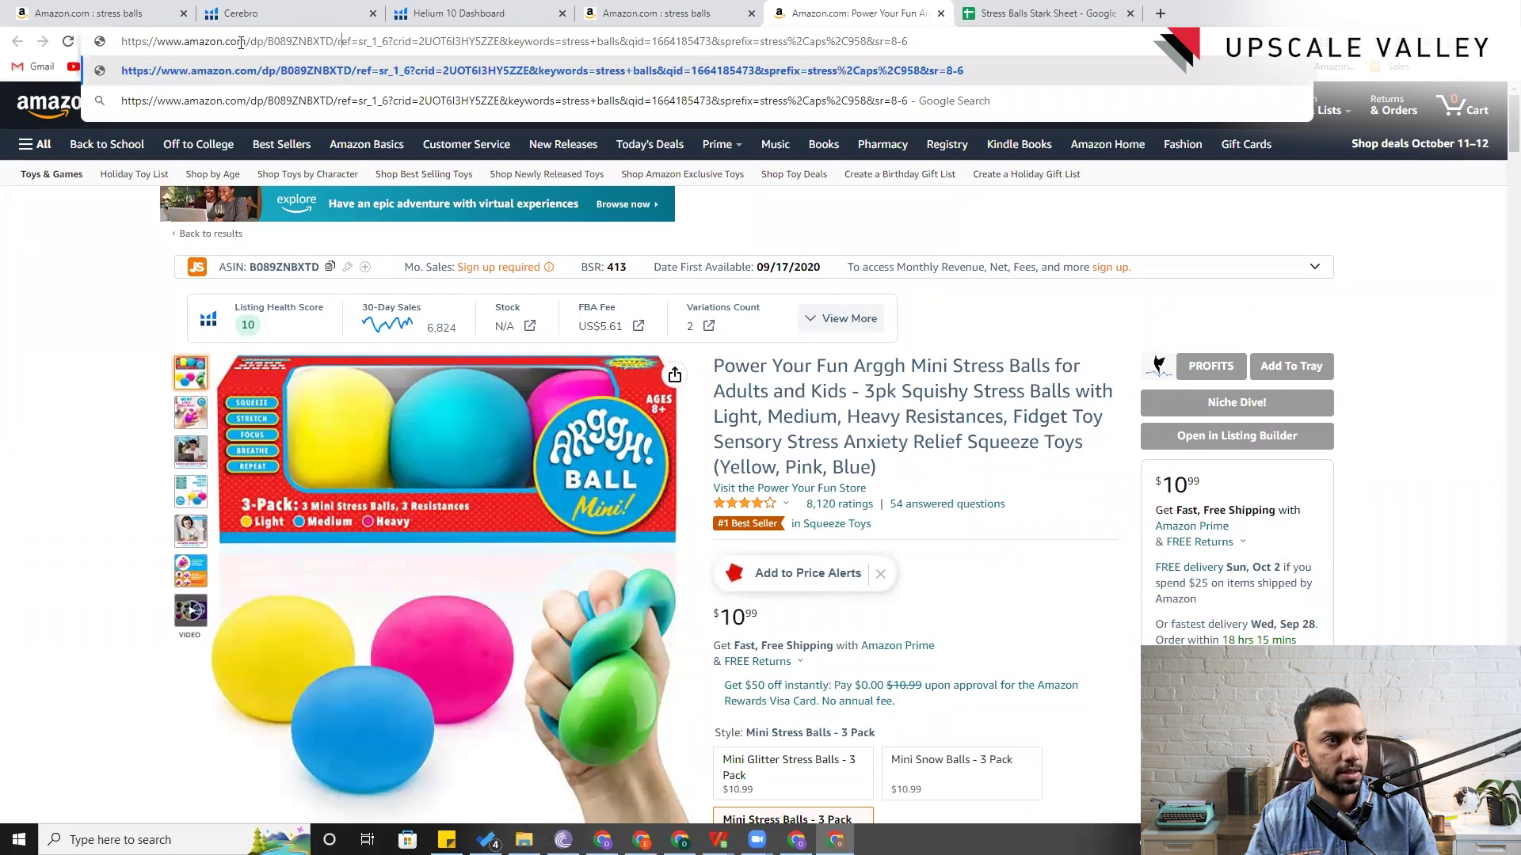
pyautogui.hotkey('shift', 'Right')
pyautogui.hotkey('shift', 'Right')
pyautogui.hotkey('shift', 'Right')
pyautogui.hotkey('shift', 'Right')
pyautogui.hotkey('shift', 'Right')
pyautogui.hotkey('shift', 'Right')
pyautogui.hotkey('shift', 'Right')
pyautogui.hotkey('shift', 'Right')
pyautogui.hotkey('shift', 'Right')
pyautogui.hotkey('shift', 'Right')
pyautogui.hotkey('shift', 'Right')
pyautogui.hotkey('shift', 'Right')
pyautogui.hotkey('shift', 'Right')
pyautogui.hotkey('shift', 'Right')
pyautogui.hotkey('shift', 'Right')
pyautogui.hotkey('shift', 'Right')
pyautogui.hotkey('shift', 'Right')
pyautogui.hotkey('shift', 'Right')
pyautogui.hotkey('shift', 'Right')
pyautogui.hotkey('shift', 'Right')
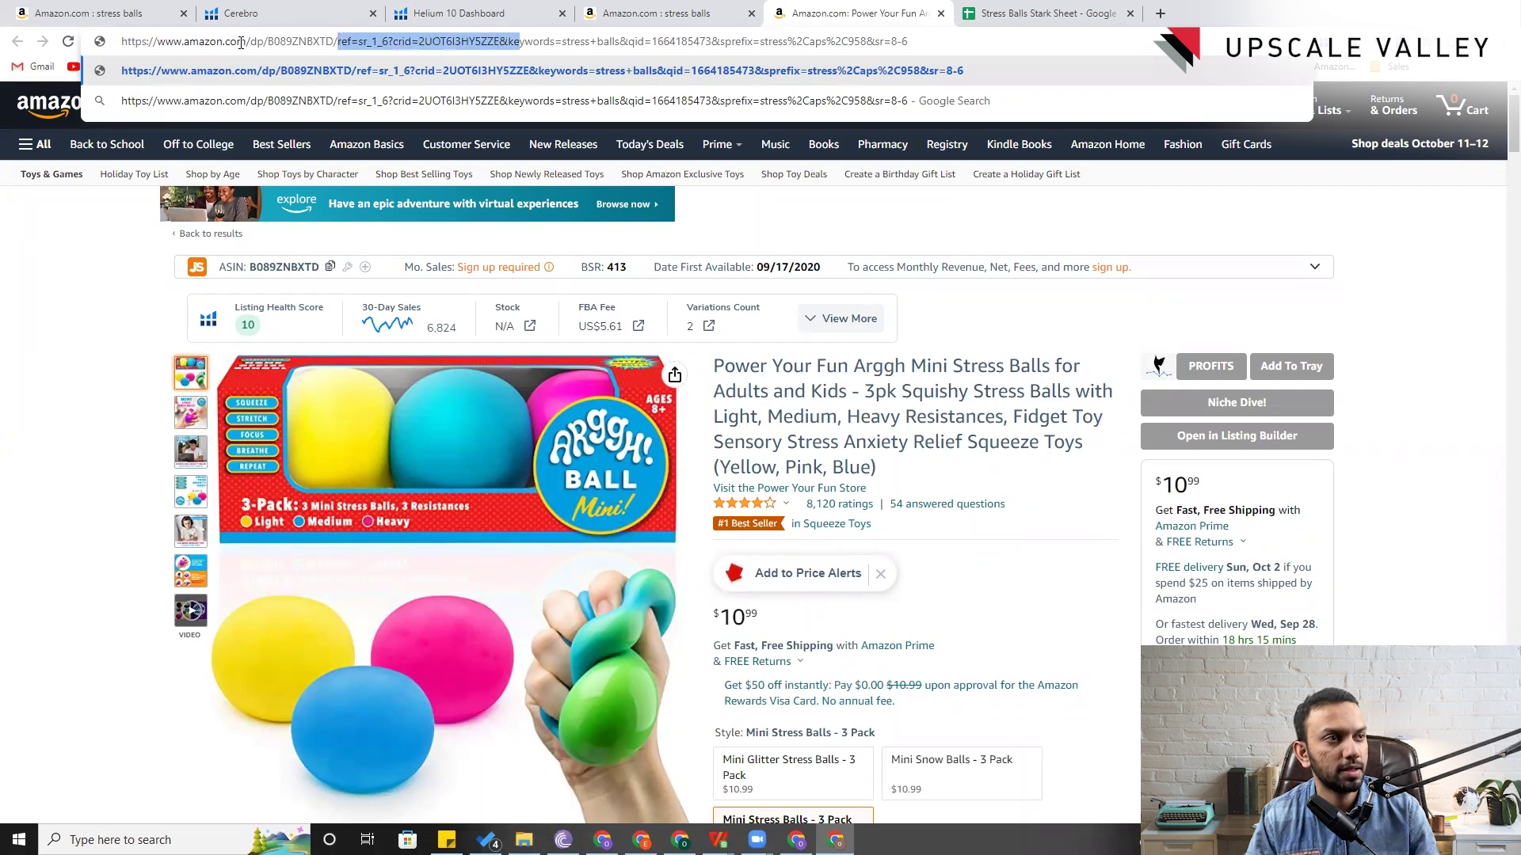
pyautogui.hotkey('shift', 'Right')
pyautogui.hotkey('shift', 'Right')
pyautogui.hotkey('shift', 'Right')
pyautogui.hotkey('shift', 'Right')
pyautogui.hotkey('shift', 'Right')
pyautogui.hotkey('shift', 'Right')
pyautogui.hotkey('shift', 'Right')
pyautogui.hotkey('shift', 'Right')
pyautogui.hotkey('shift', 'Right')
pyautogui.hotkey('shift', 'Right')
pyautogui.hotkey('shift', 'Right')
pyautogui.hotkey('shift', 'Right')
pyautogui.hotkey('shift', 'Right')
pyautogui.hotkey('shift', 'Right')
pyautogui.hotkey('shift', 'Right')
pyautogui.hotkey('shift', 'Right')
pyautogui.hotkey('shift', 'Right')
pyautogui.hotkey('shift', 'Right')
pyautogui.hotkey('shift', 'Right')
pyautogui.hotkey('shift', 'Right')
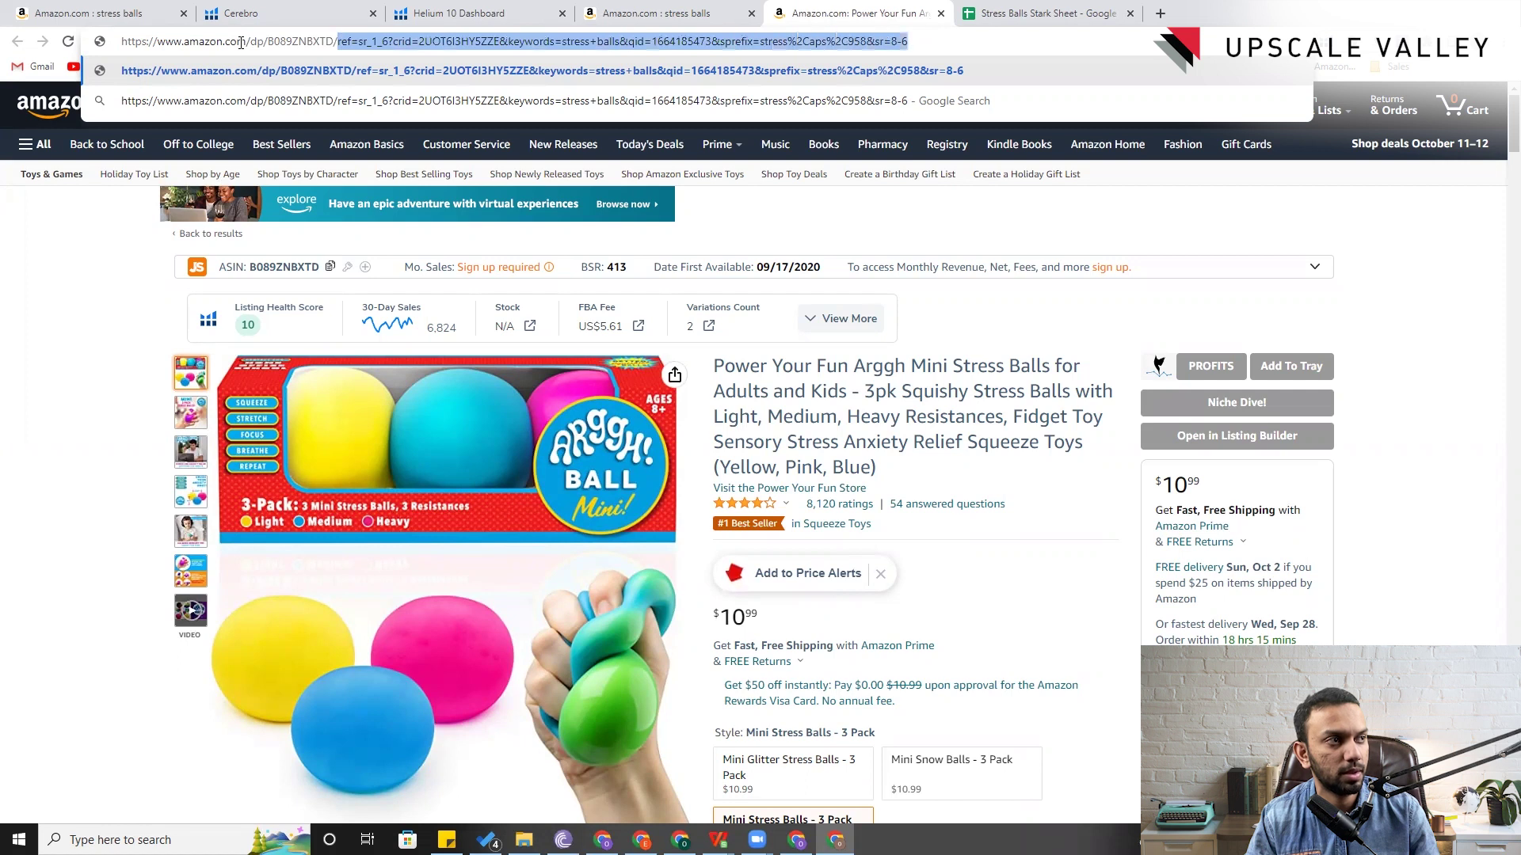
pyautogui.press('BackSpace')
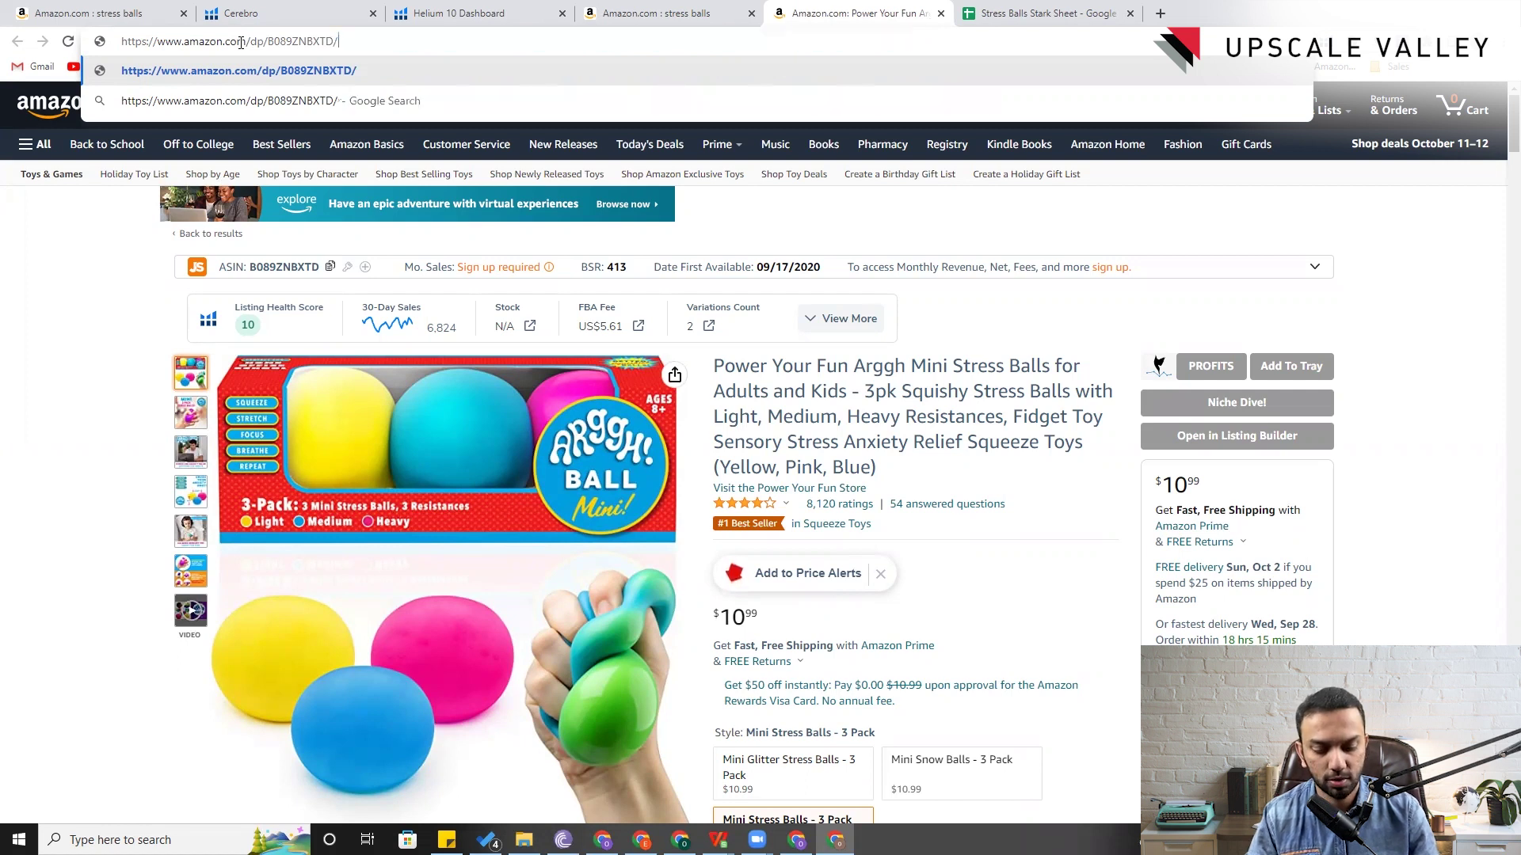
# - Copy the shortened product URL, load the page with it, and paste it into Seller 1's Link cell
pyautogui.hotkey('ctrl', 'a')
pyautogui.hotkey('ctrl', 'c')
pyautogui.press('Return')
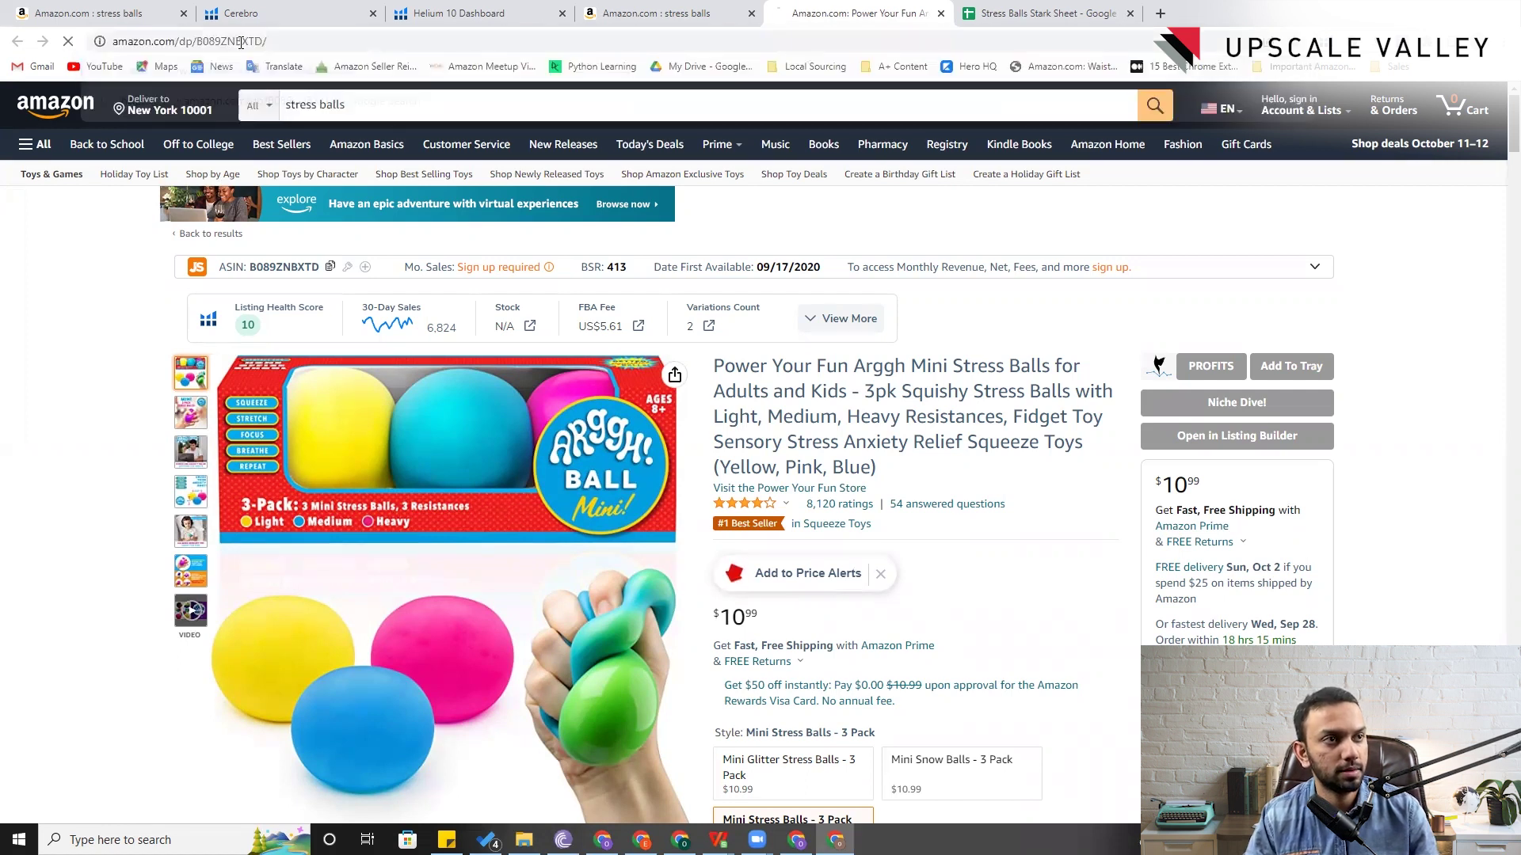
pyautogui.click(1066, 11)
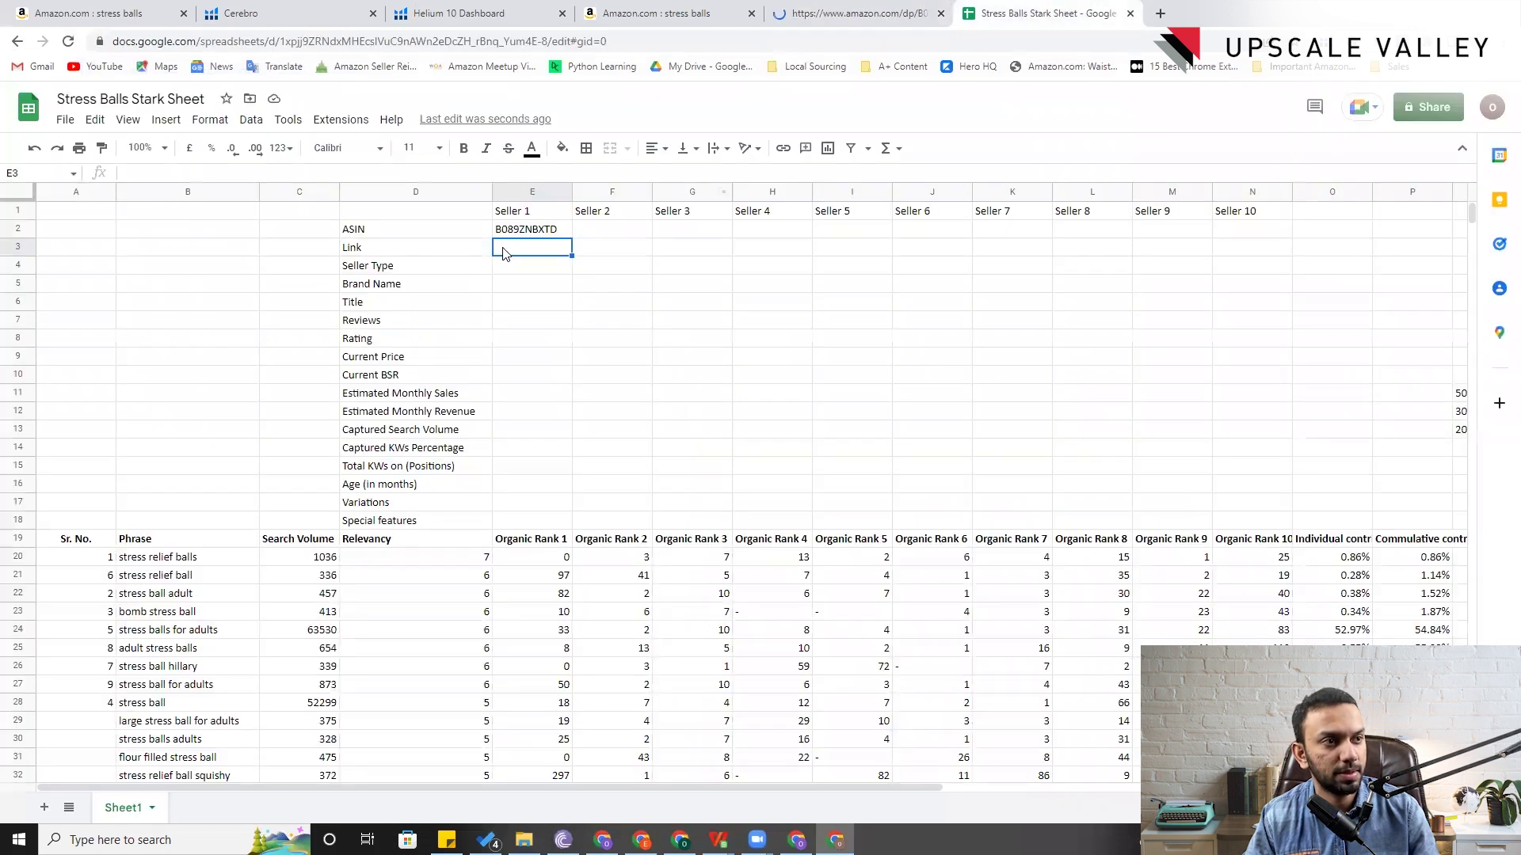
pyautogui.hotkey('ctrl', 'v')
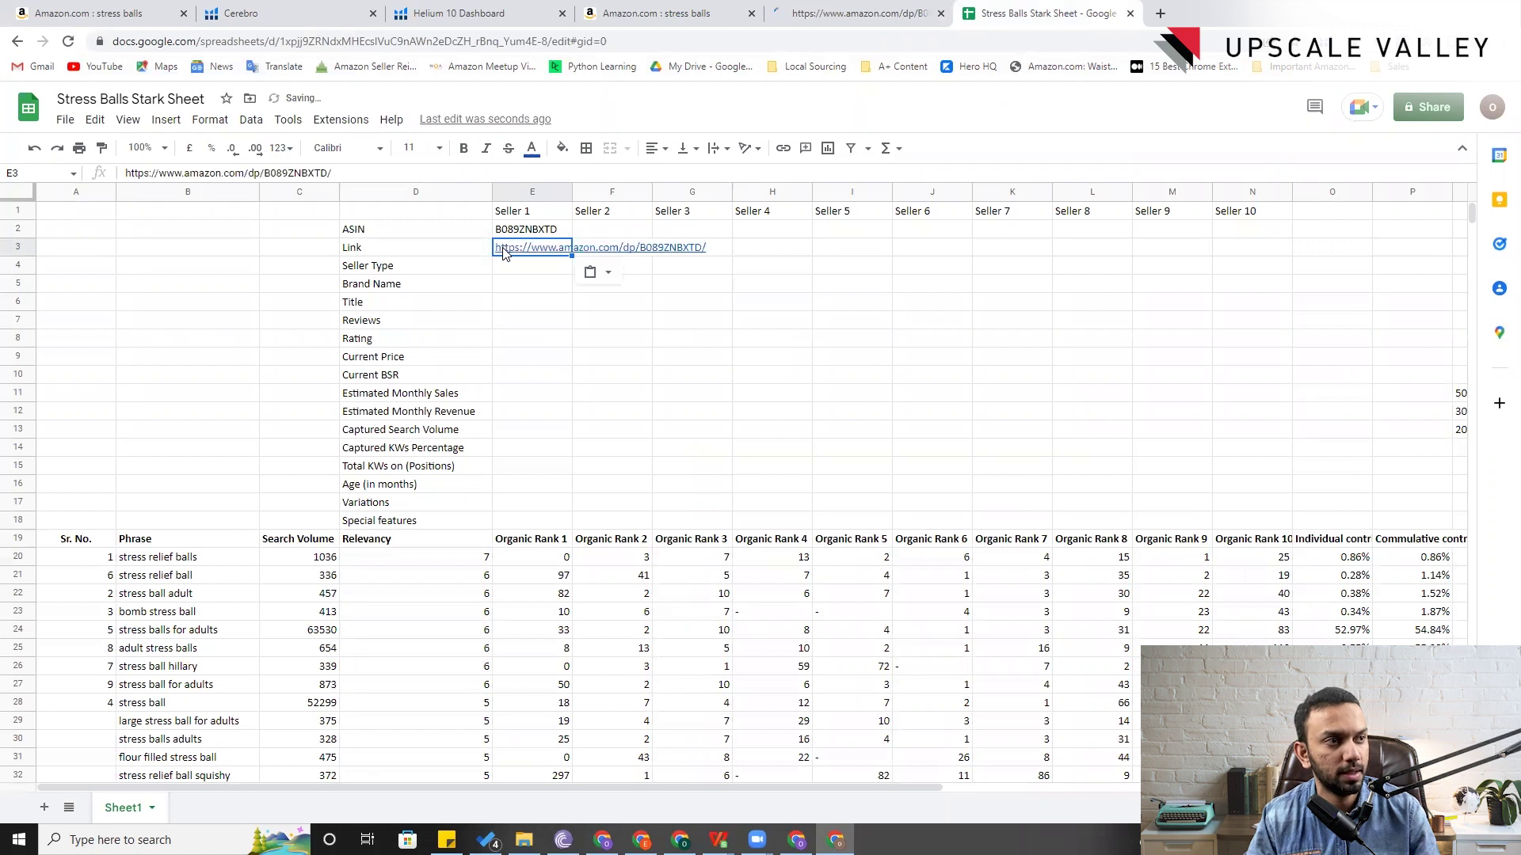
# - Check the seller type on the product page and enter FBA as Seller 1's Seller Type
pyautogui.click(507, 274)
pyautogui.click(856, 14)
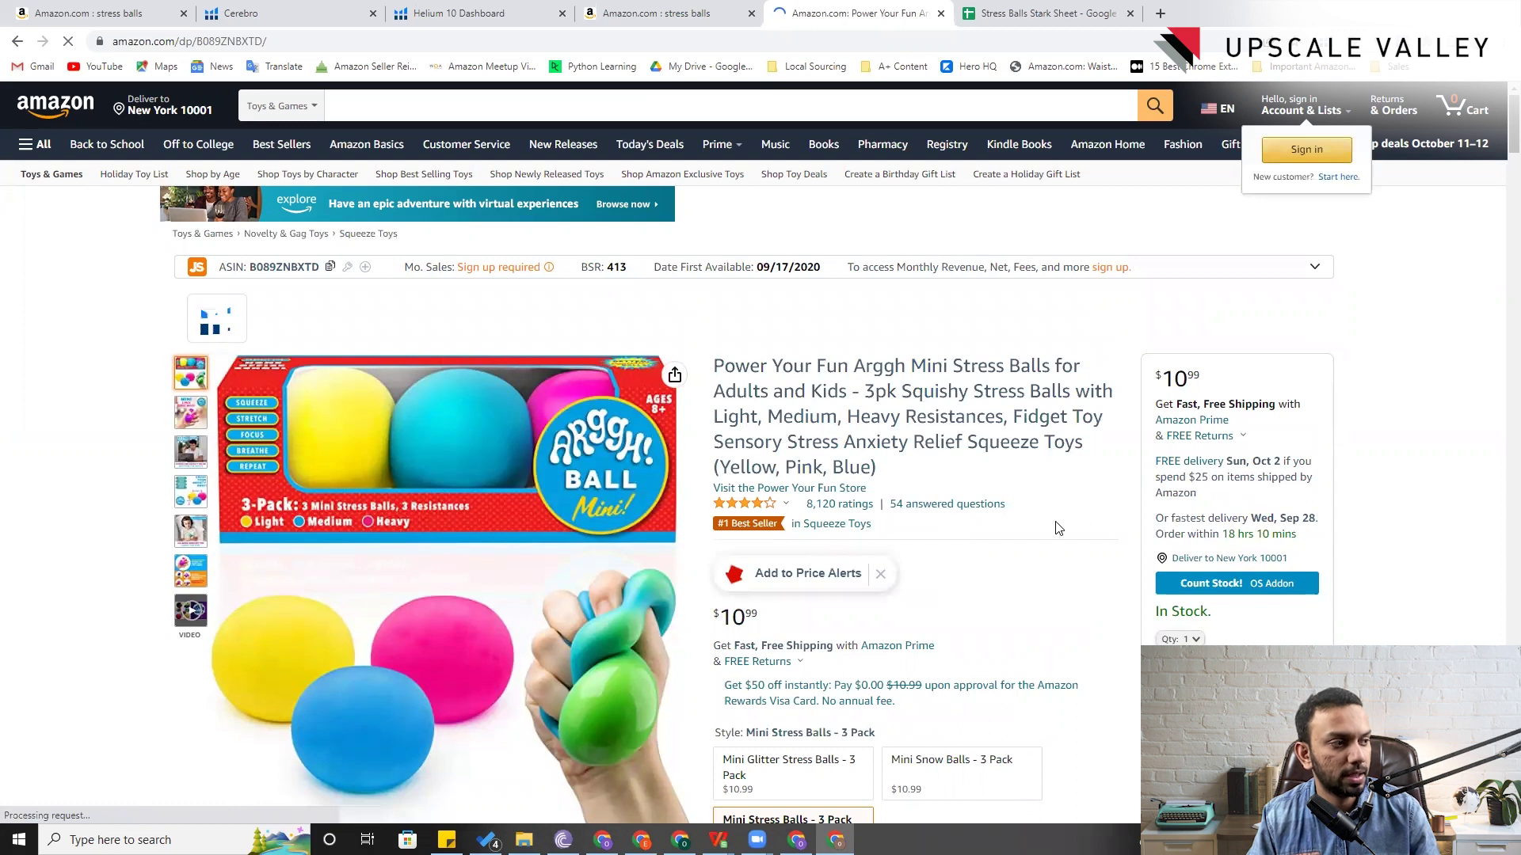
pyautogui.scroll(-2, 1109, 539)
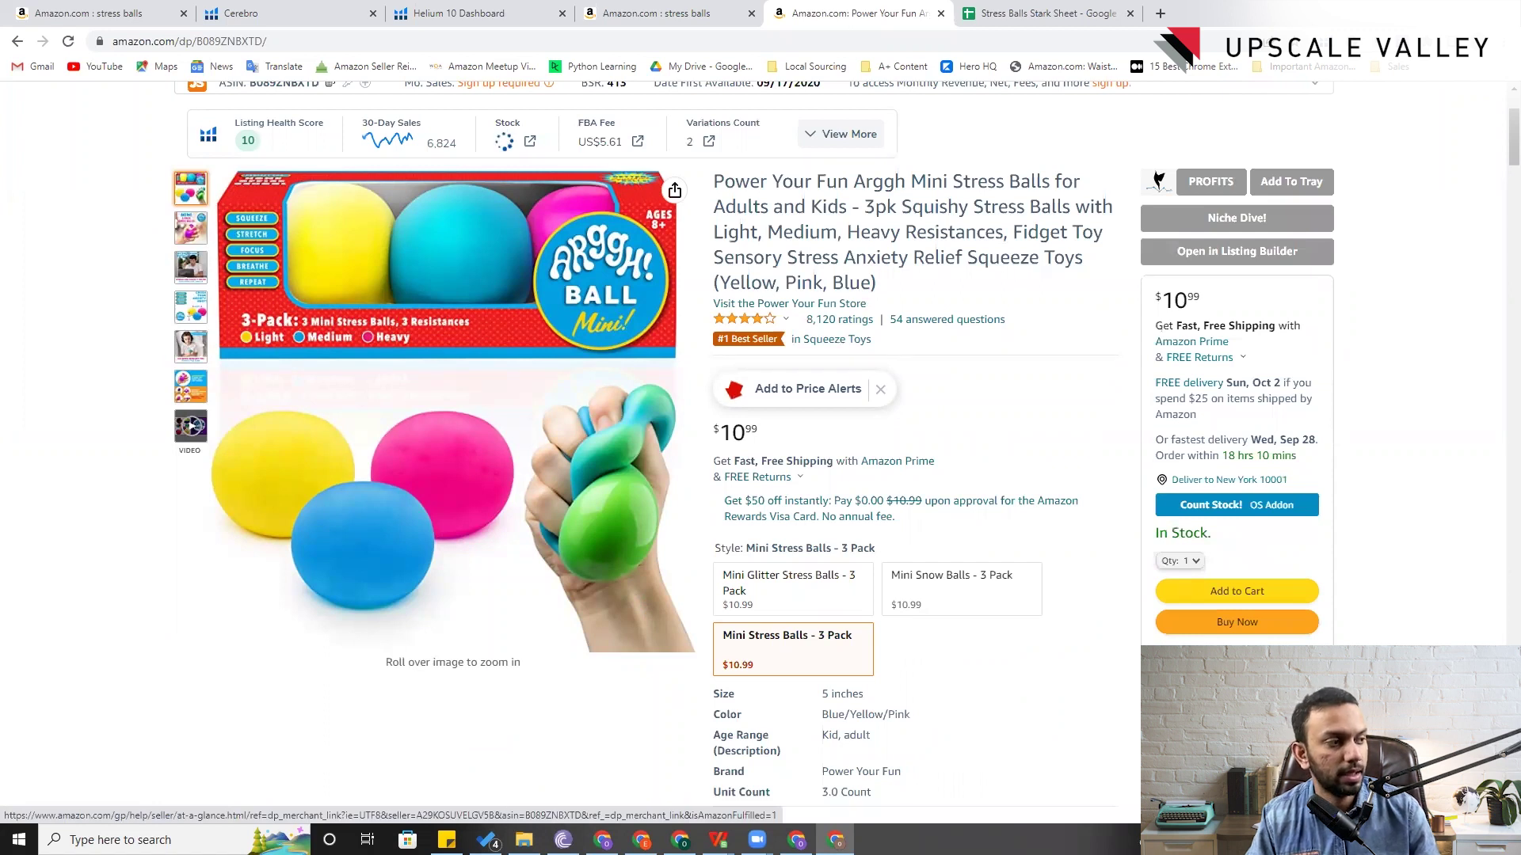
pyautogui.click(1061, 11)
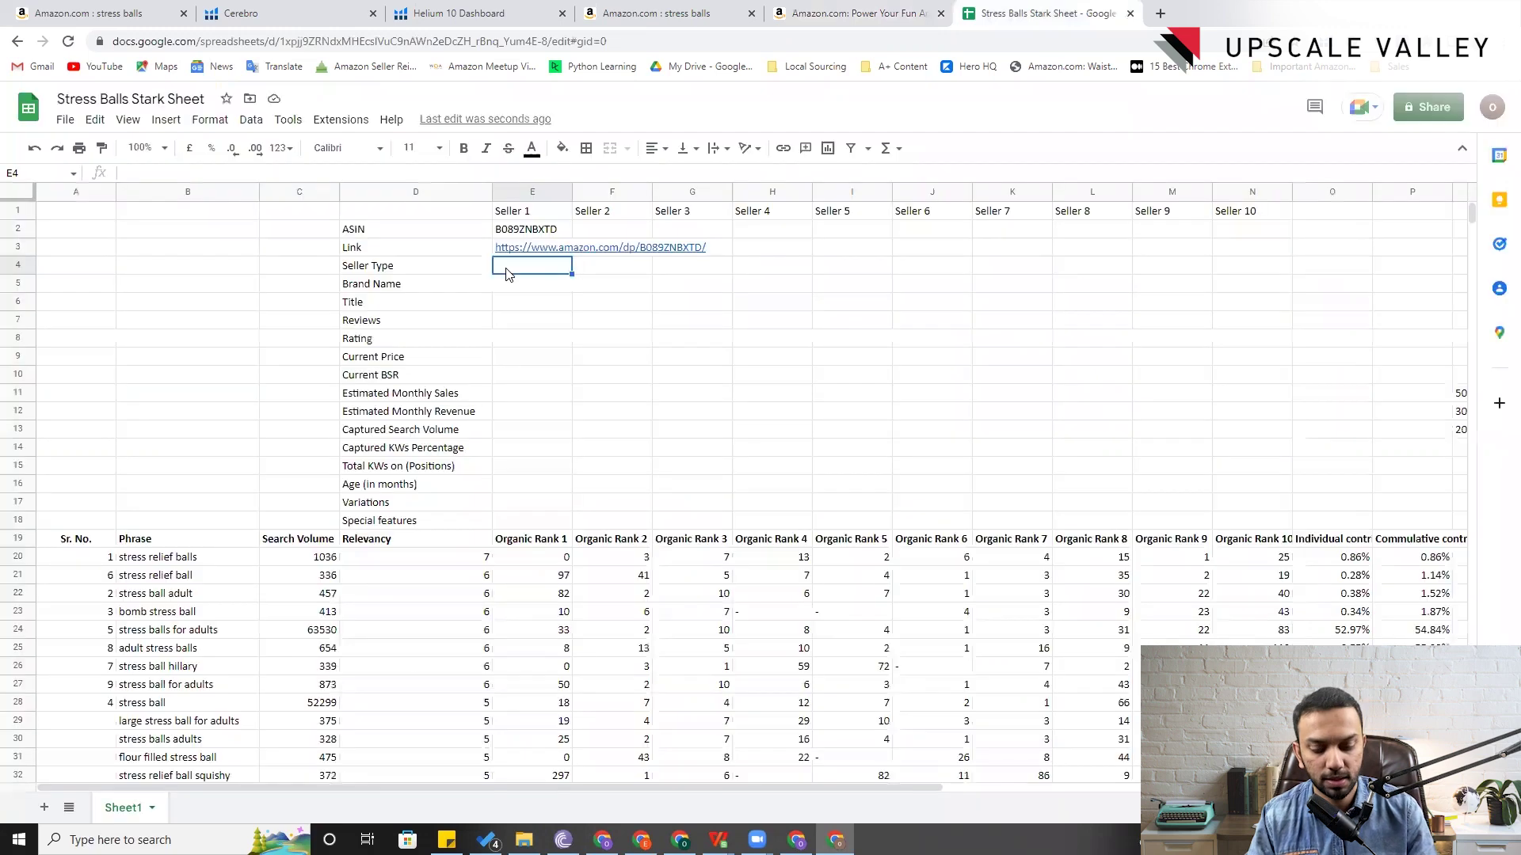
pyautogui.write('FBA')
pyautogui.press('Return')
# - Look up the brand on the product page and enter Power Your Fun as Seller 1's Brand Name
pyautogui.click(862, 15)
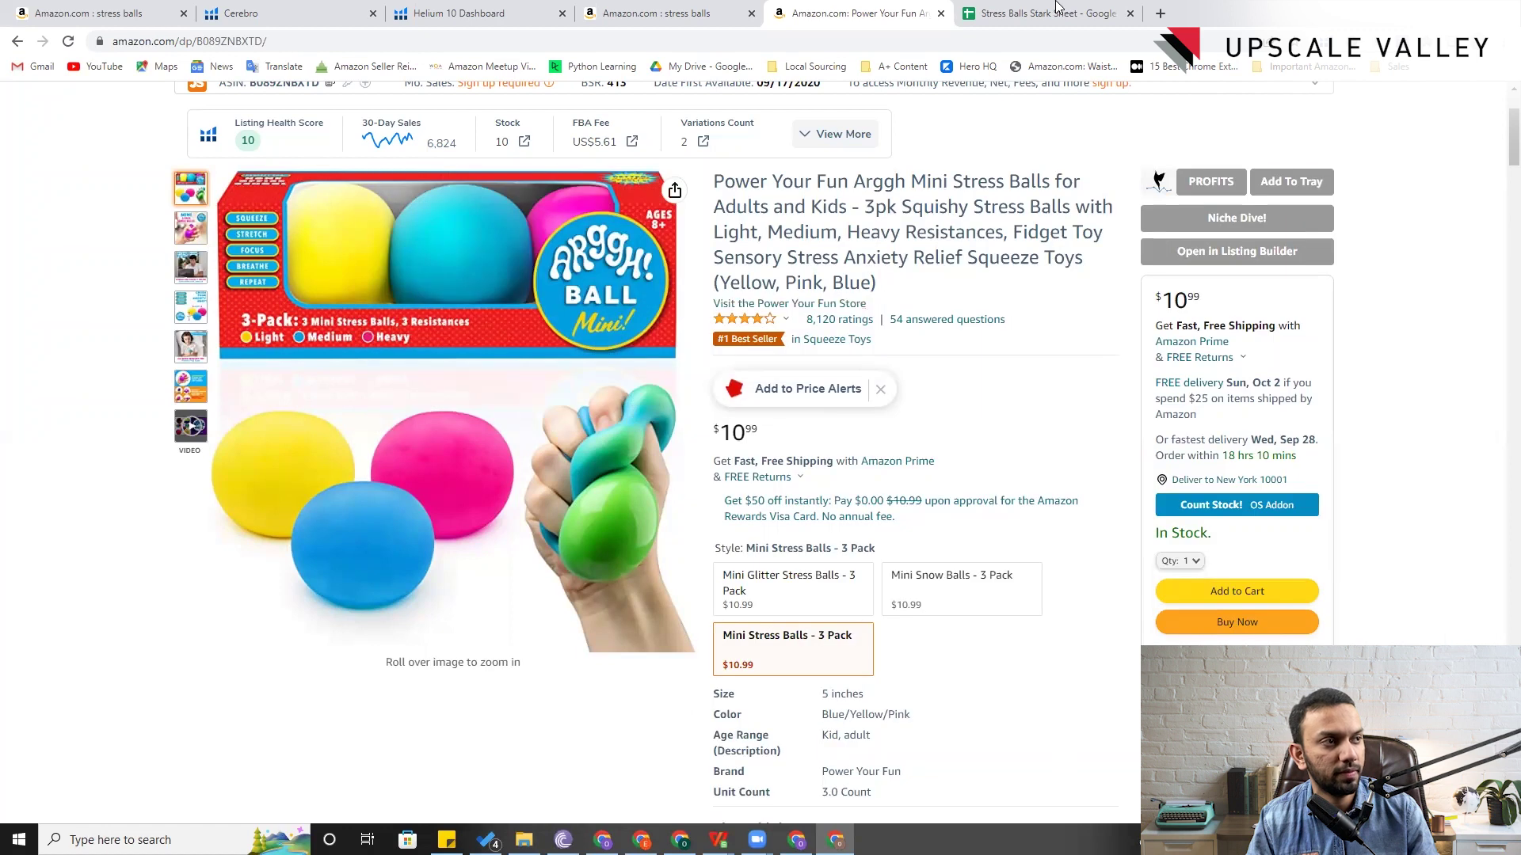
pyautogui.click(1056, 13)
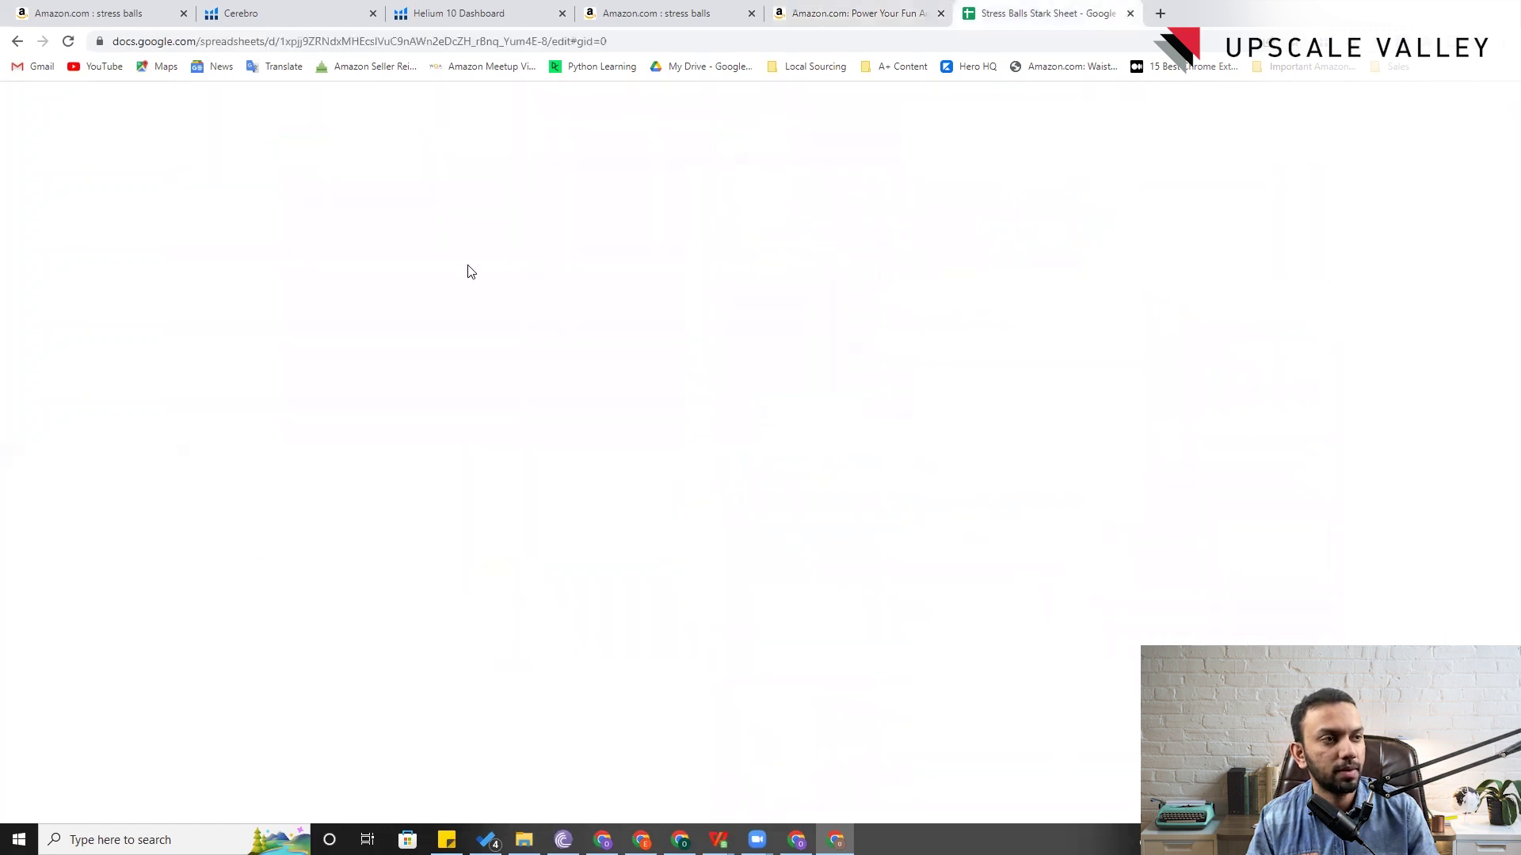
pyautogui.write('Power Your Fun')
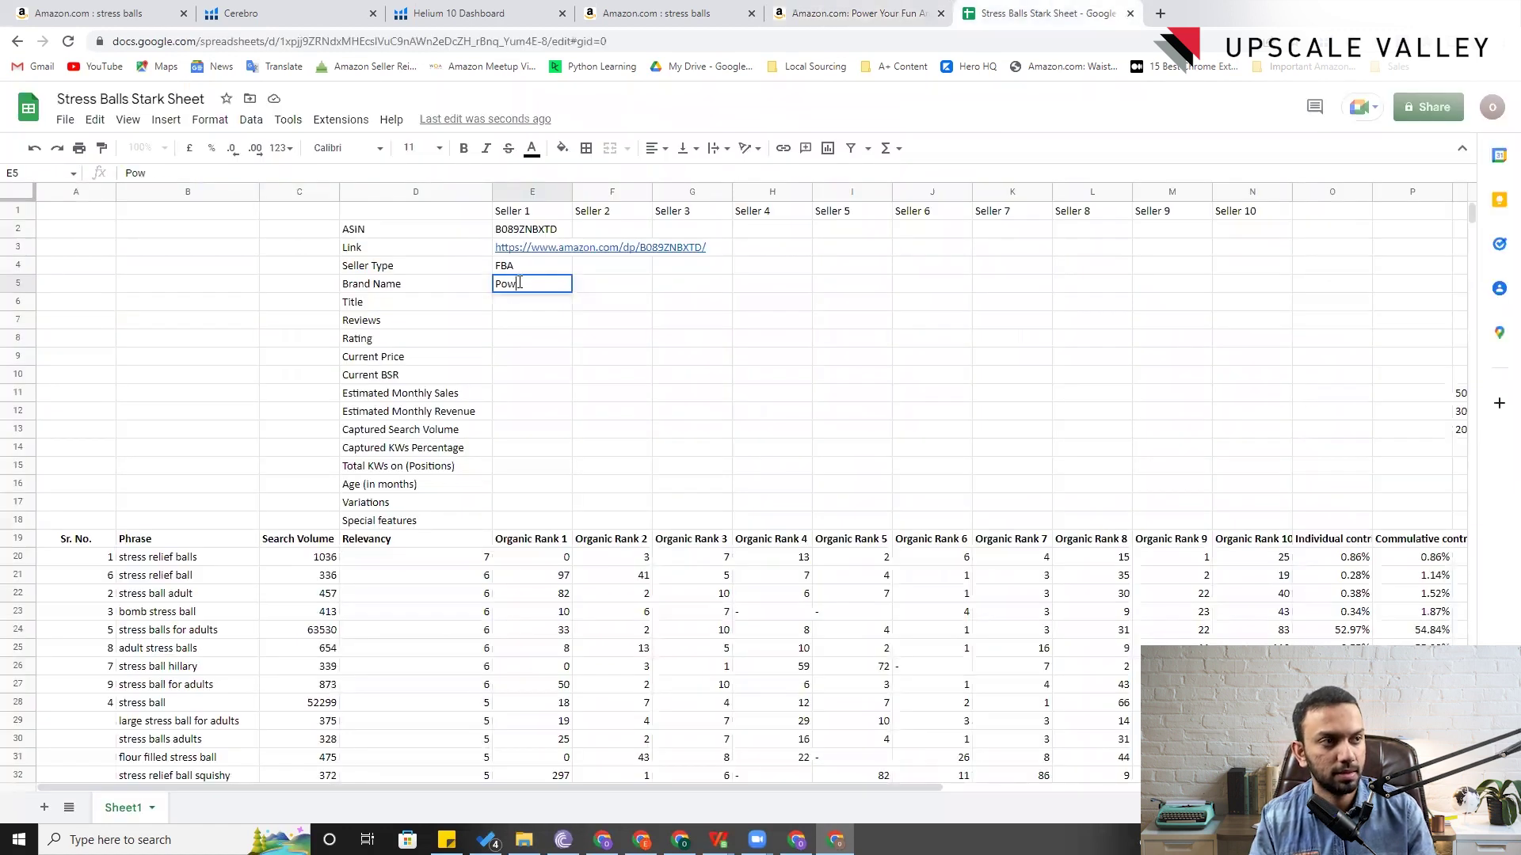
pyautogui.press('Down')
# - Copy the full product title from the Amazon page into Seller 1's Title cell, pasting values only
pyautogui.click(899, 20)
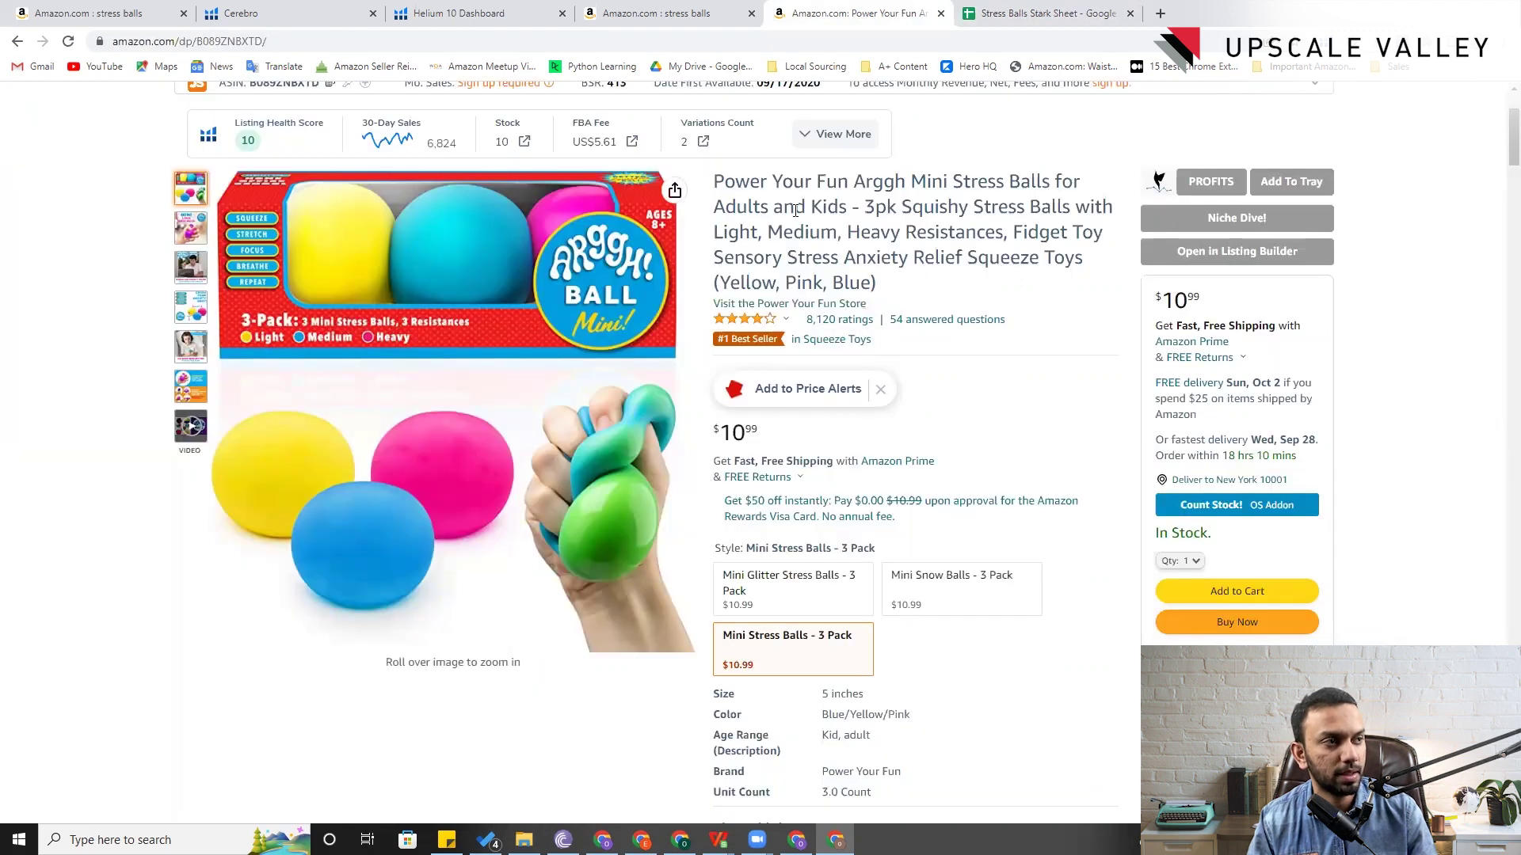
pyautogui.tripleClick(863, 275)
pyautogui.hotkey('ctrl', 'c')
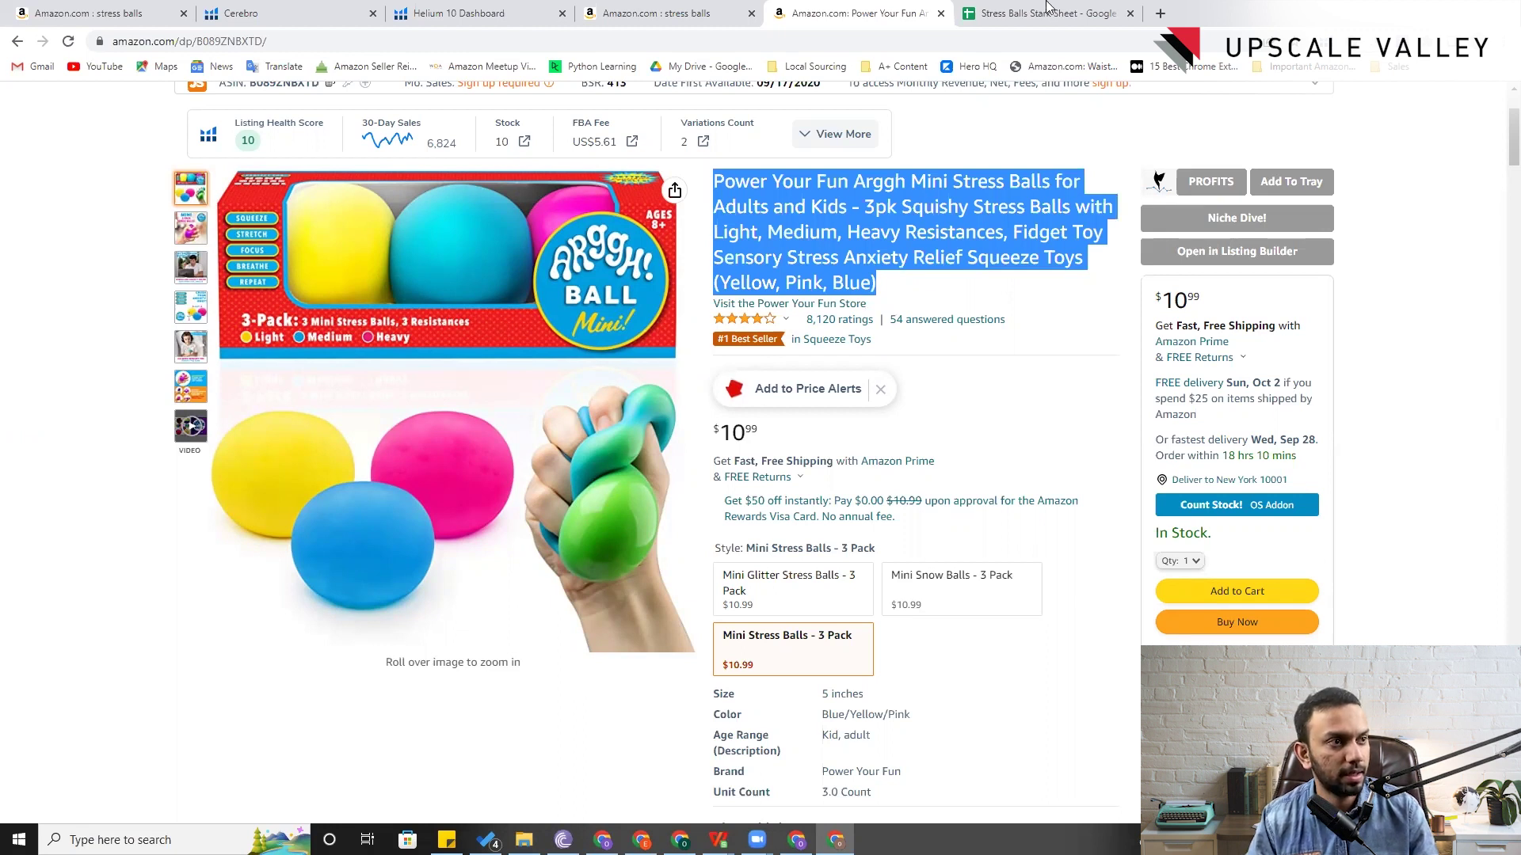
pyautogui.hotkey('ctrl', 'Tab')
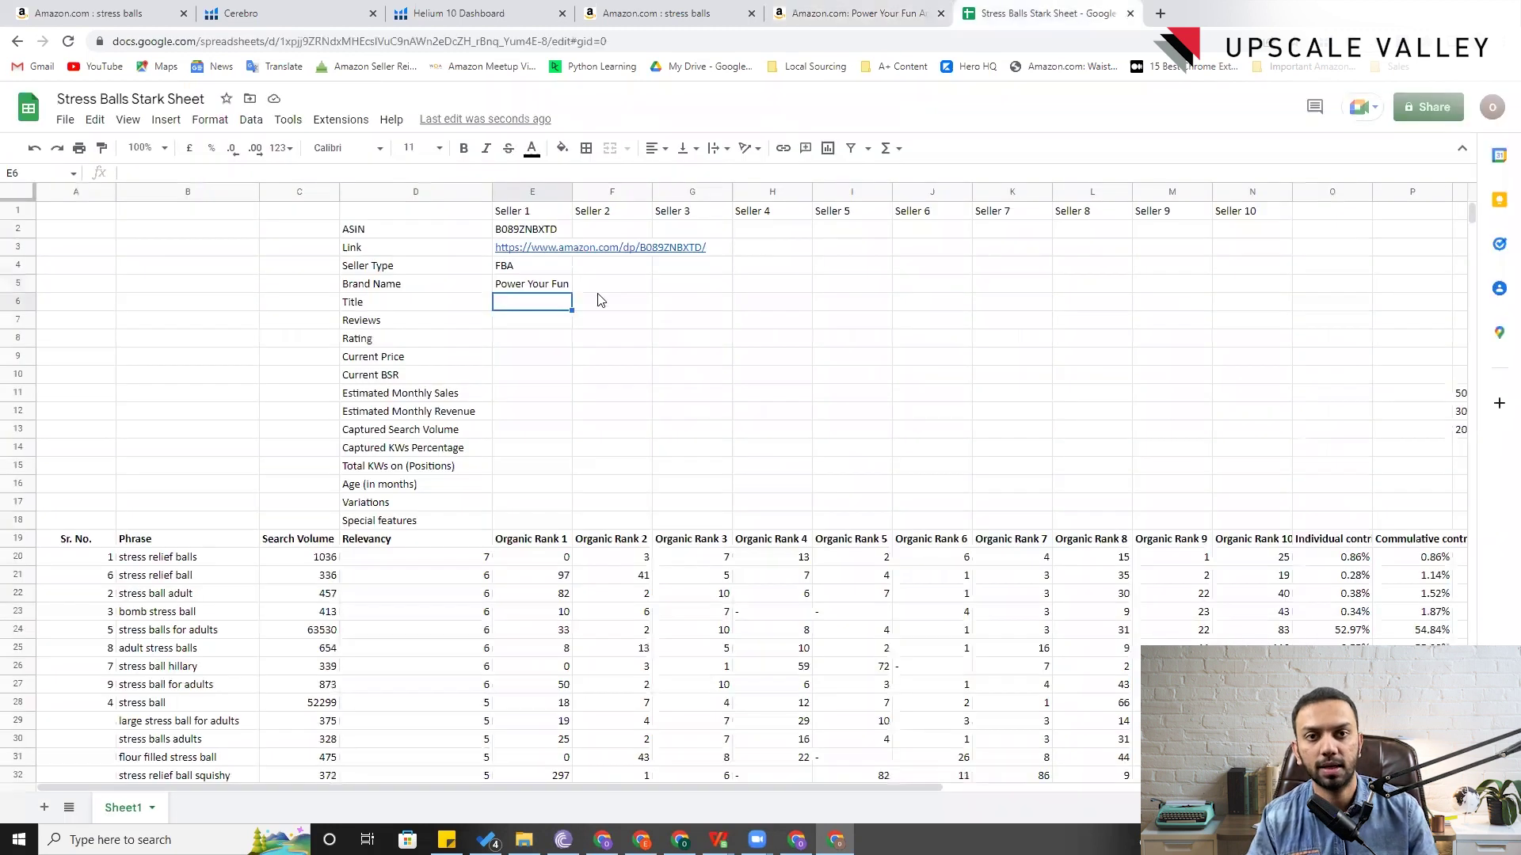
pyautogui.hotkey('ctrl', 'v')
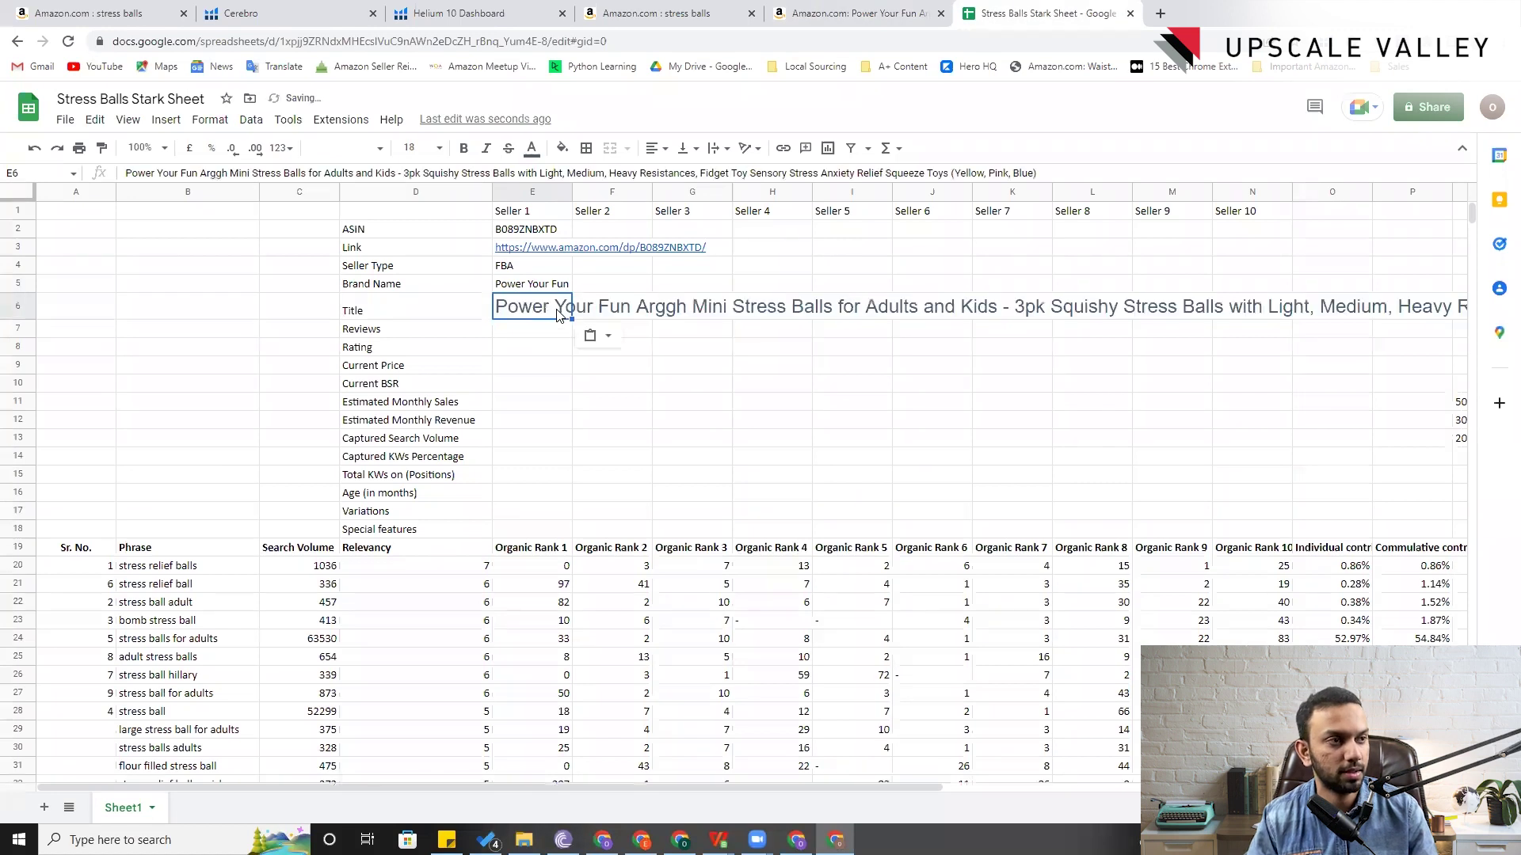
pyautogui.click(599, 336)
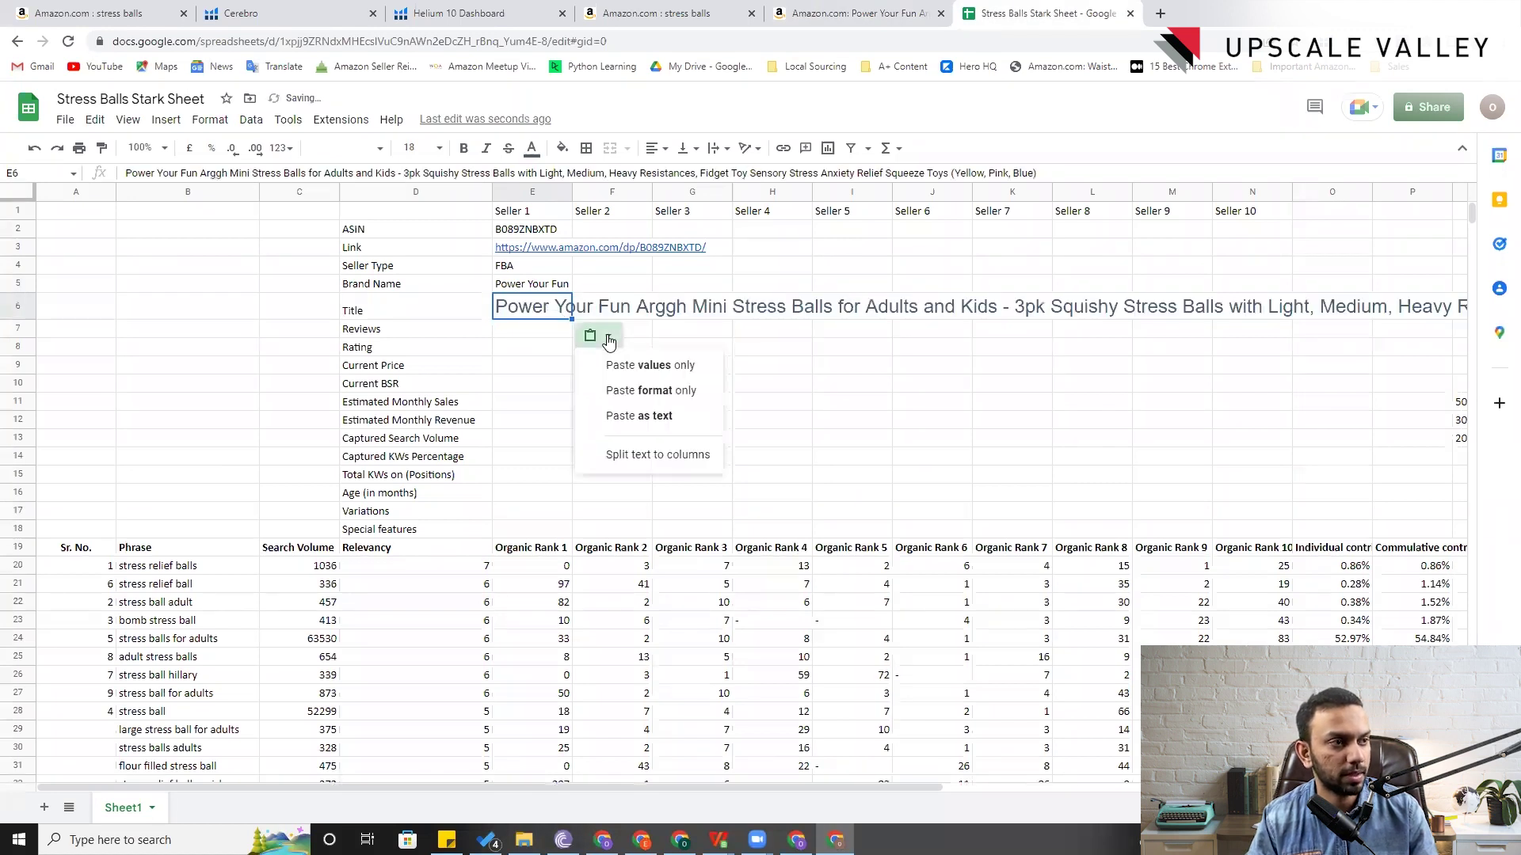
pyautogui.click(640, 372)
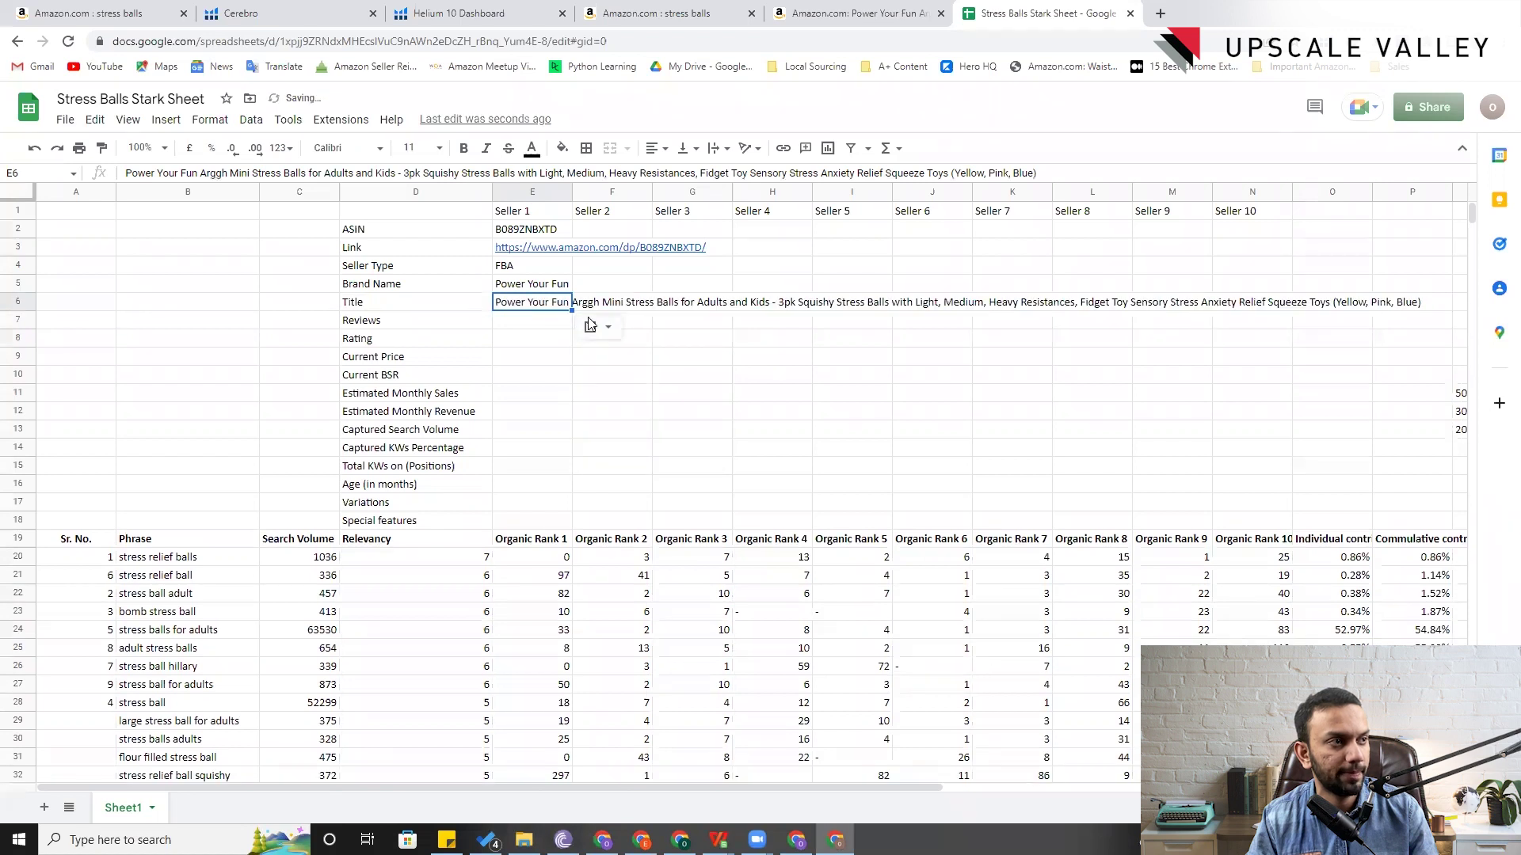
# - Wrap the text in Seller 1's Title cell and widen column E to roughly double its width
pyautogui.click(718, 150)
pyautogui.click(739, 178)
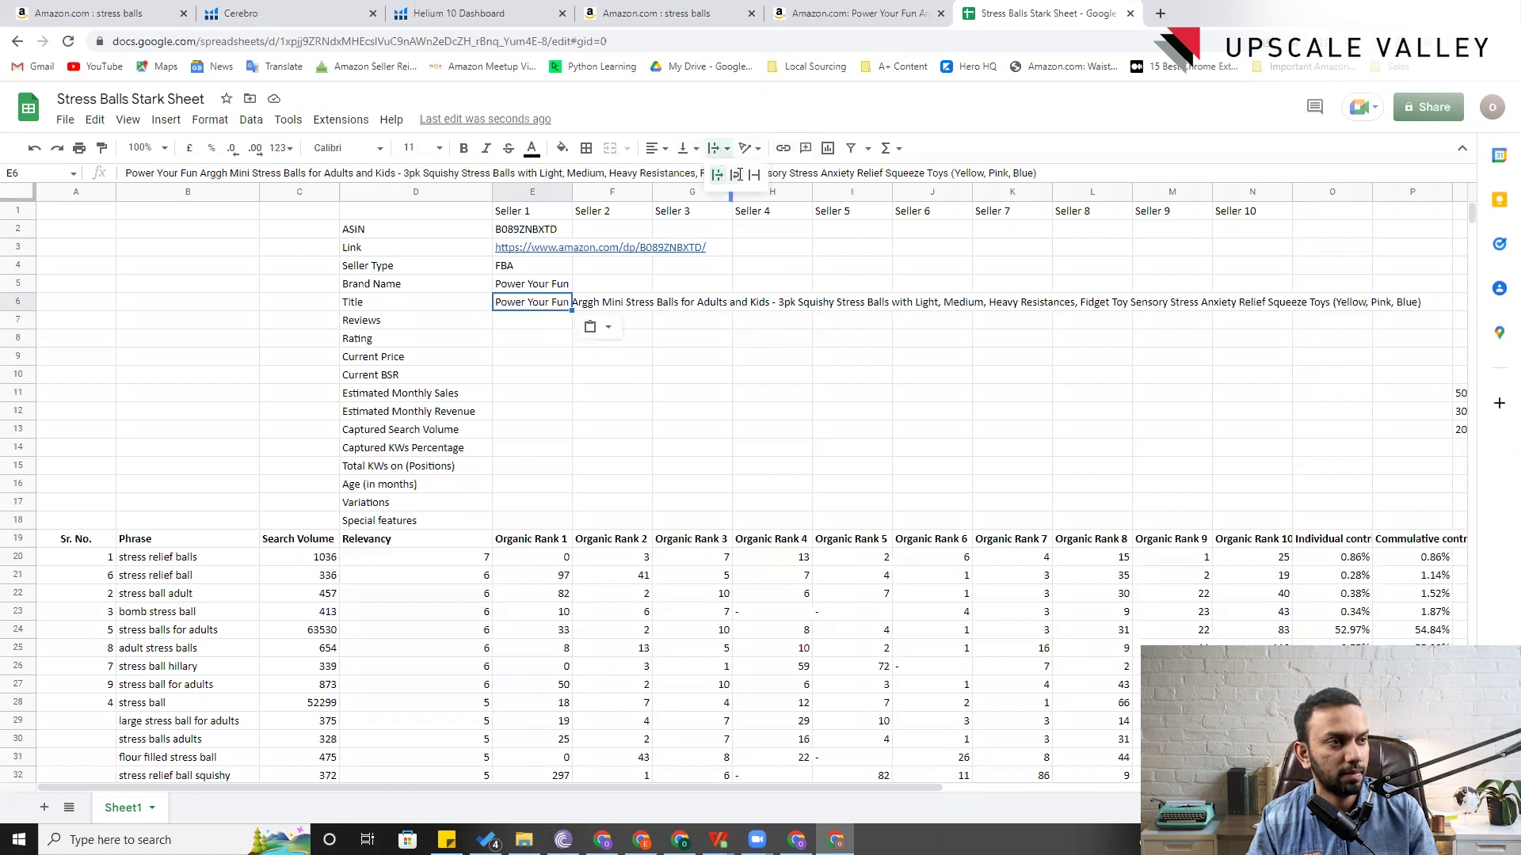
pyautogui.moveTo(570, 190); pyautogui.dragTo(660, 191)
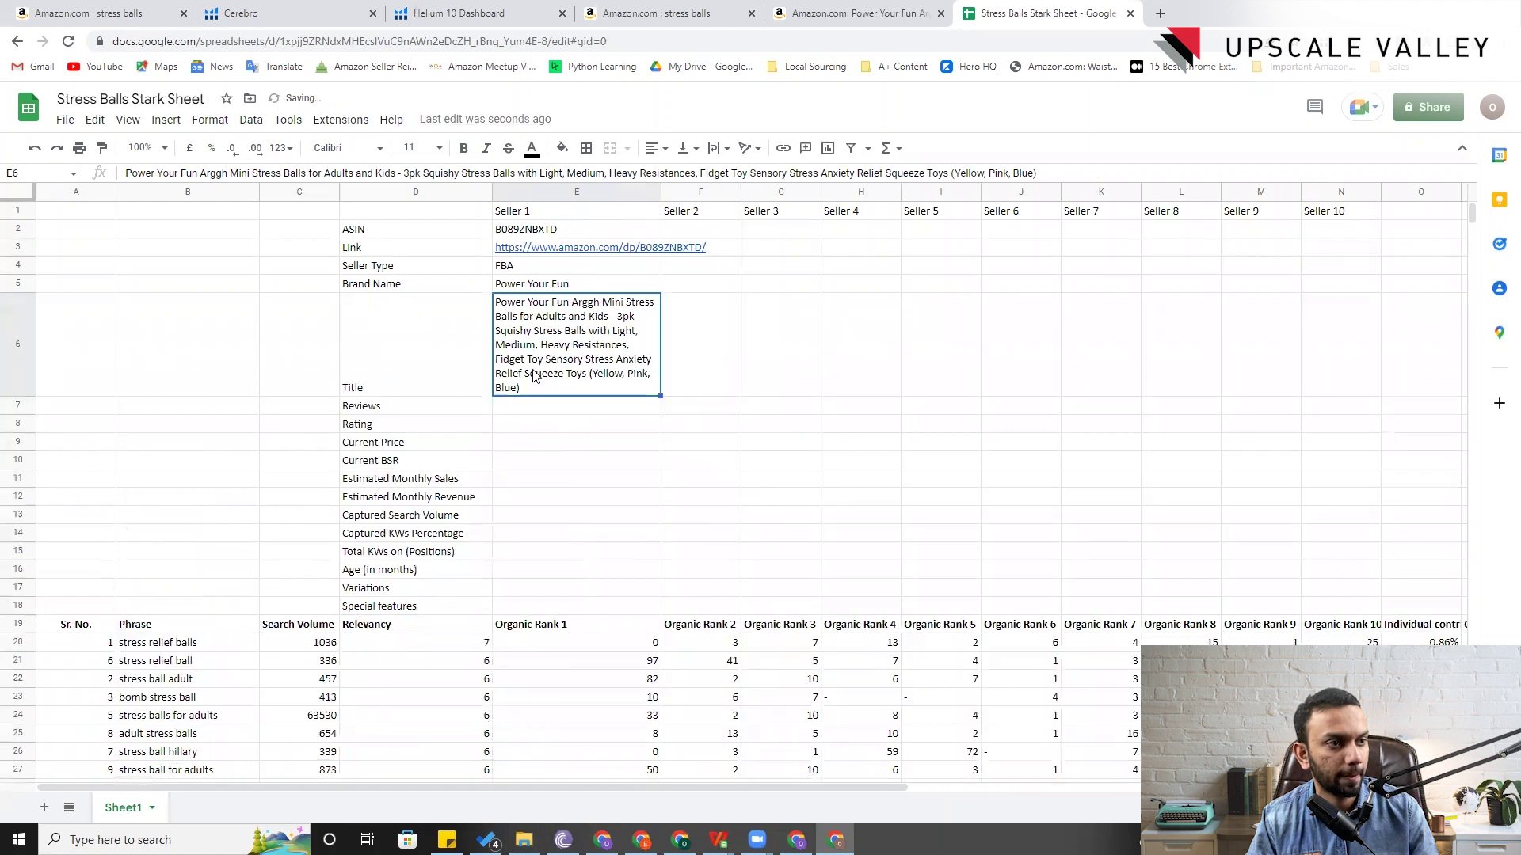
# - Look up the ratings on the Amazon product page and enter 8120 as Seller 1's Reviews and 4.1 as the Rating
pyautogui.click(521, 404)
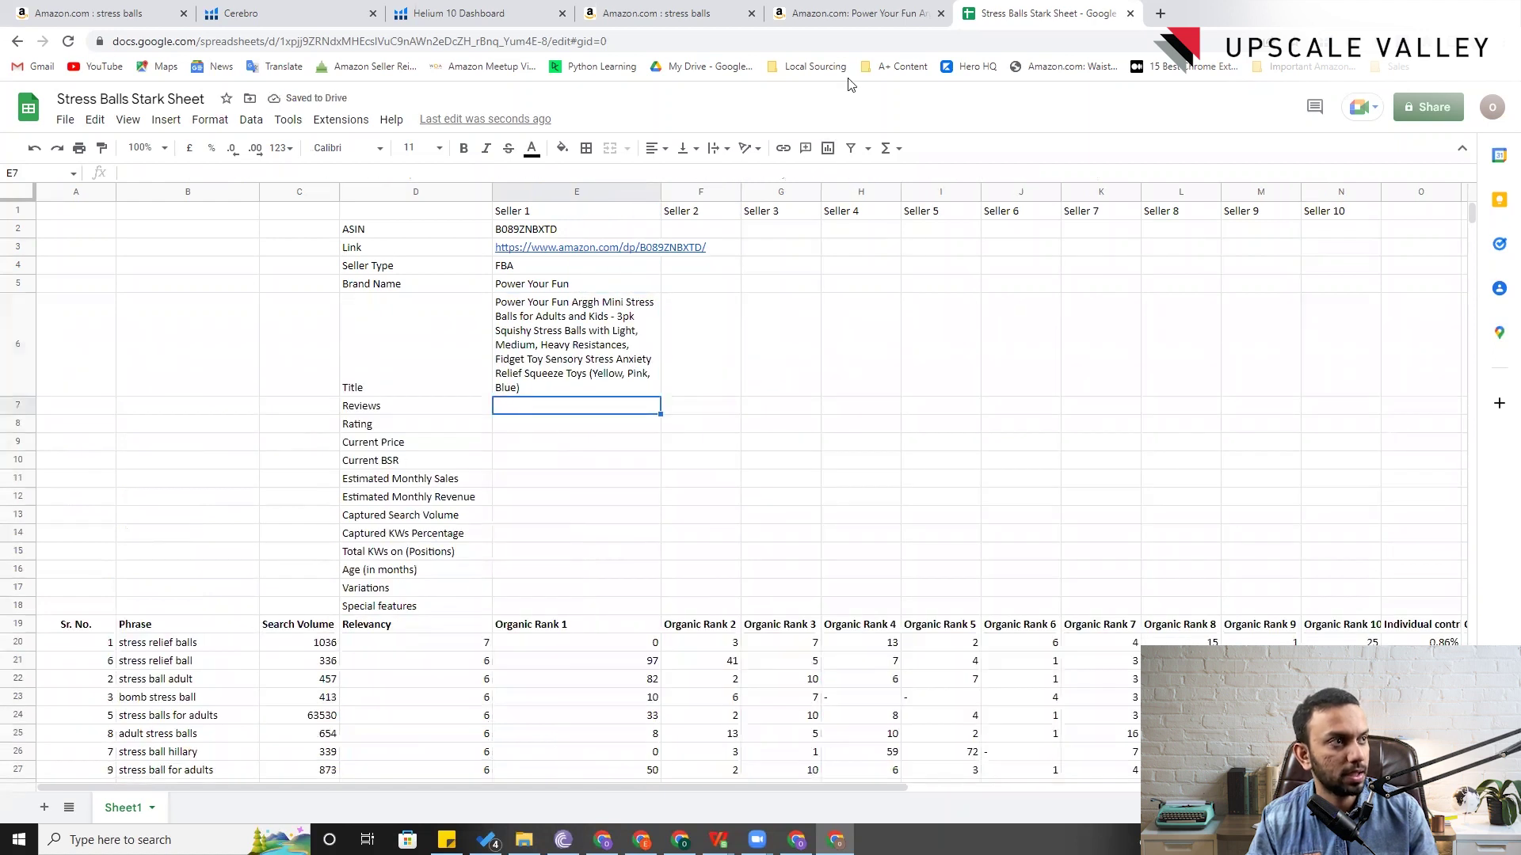
pyautogui.click(854, 27)
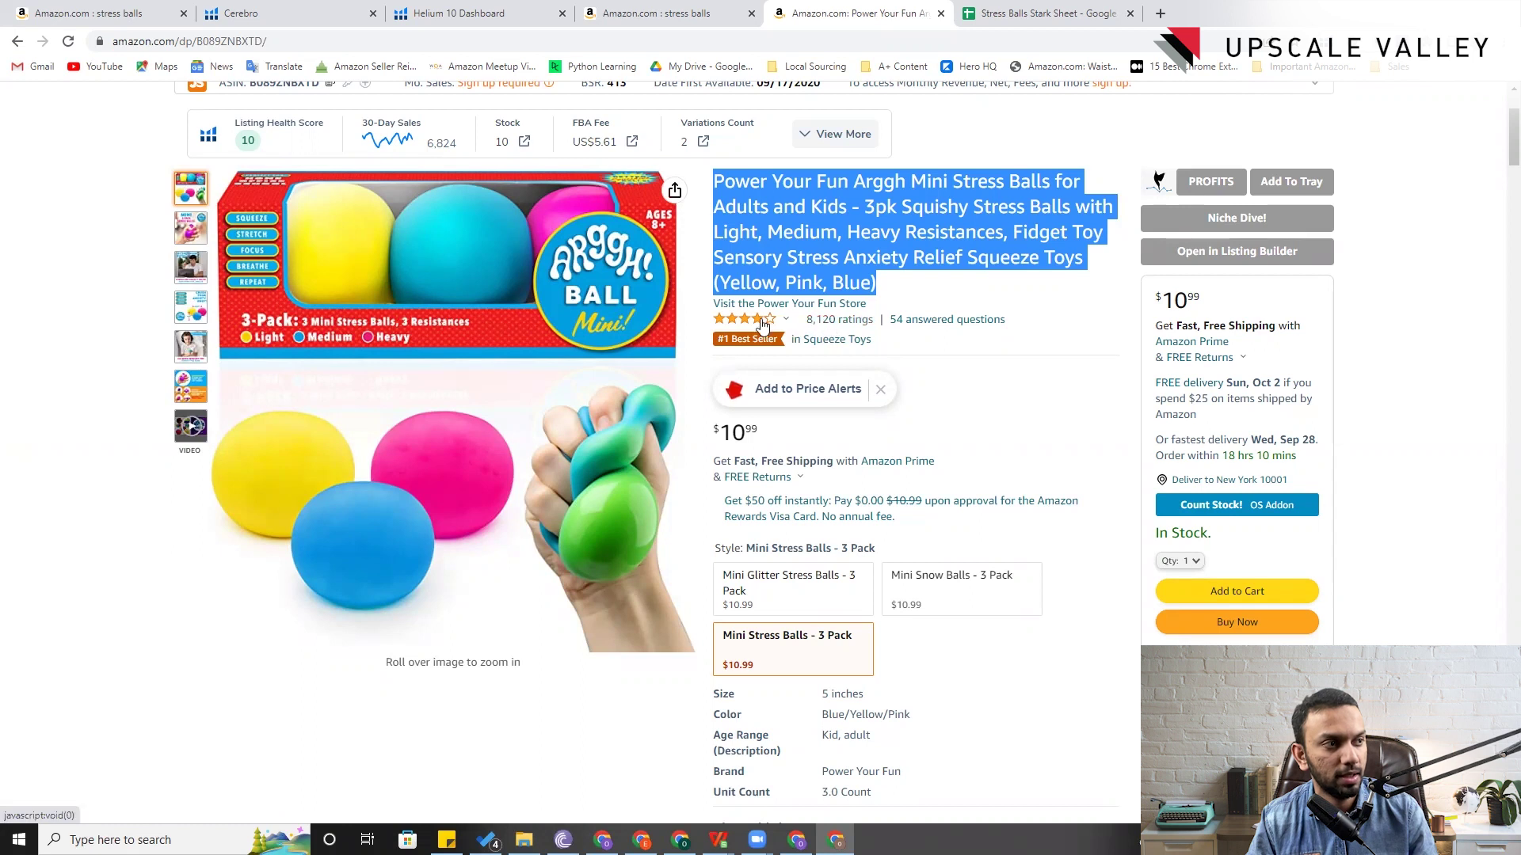
pyautogui.moveTo(760, 326)
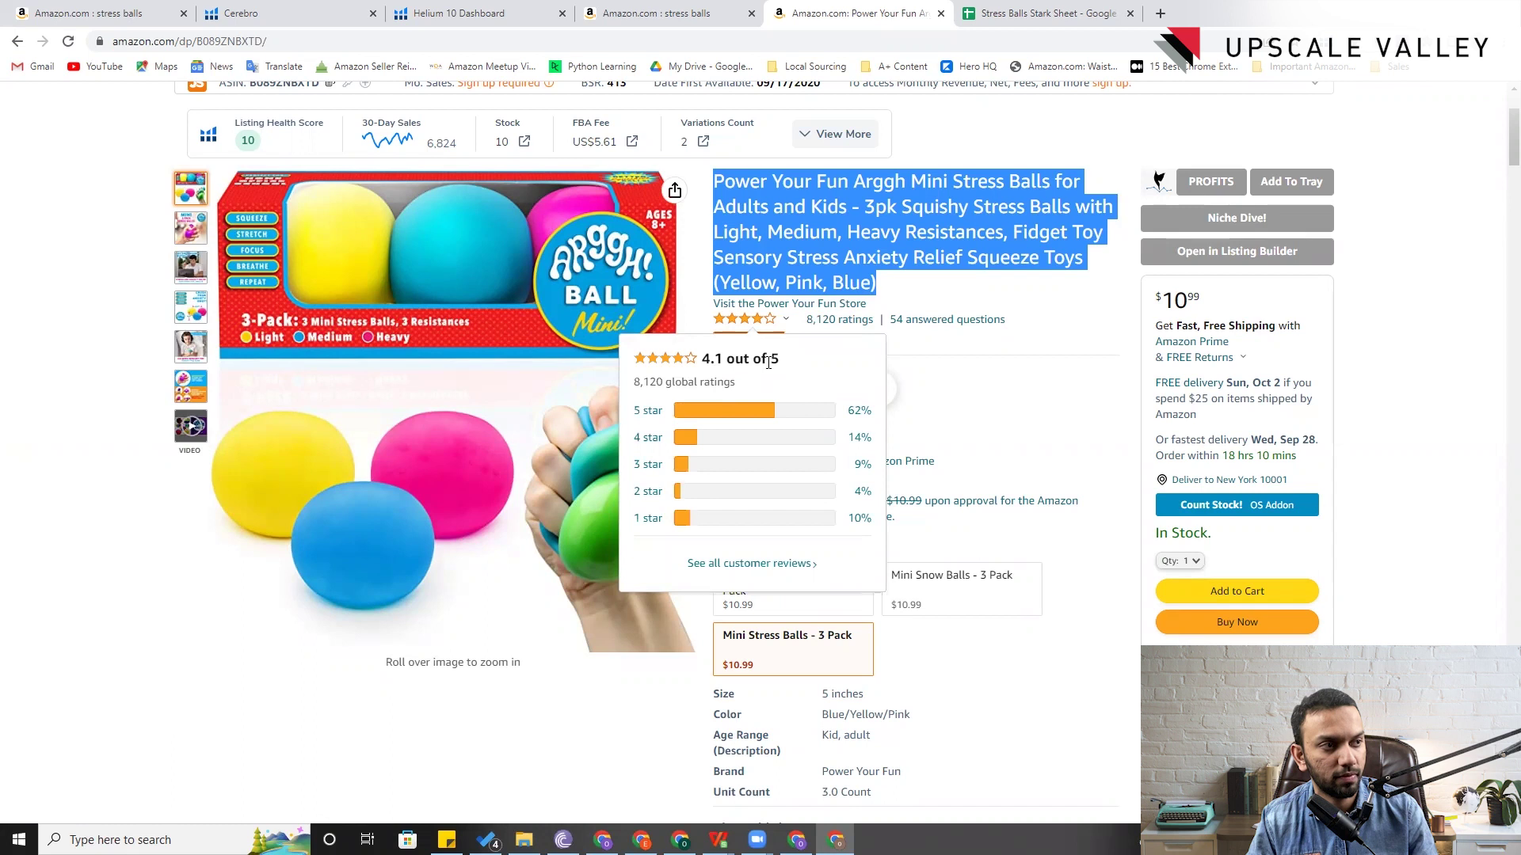
pyautogui.click(1014, 13)
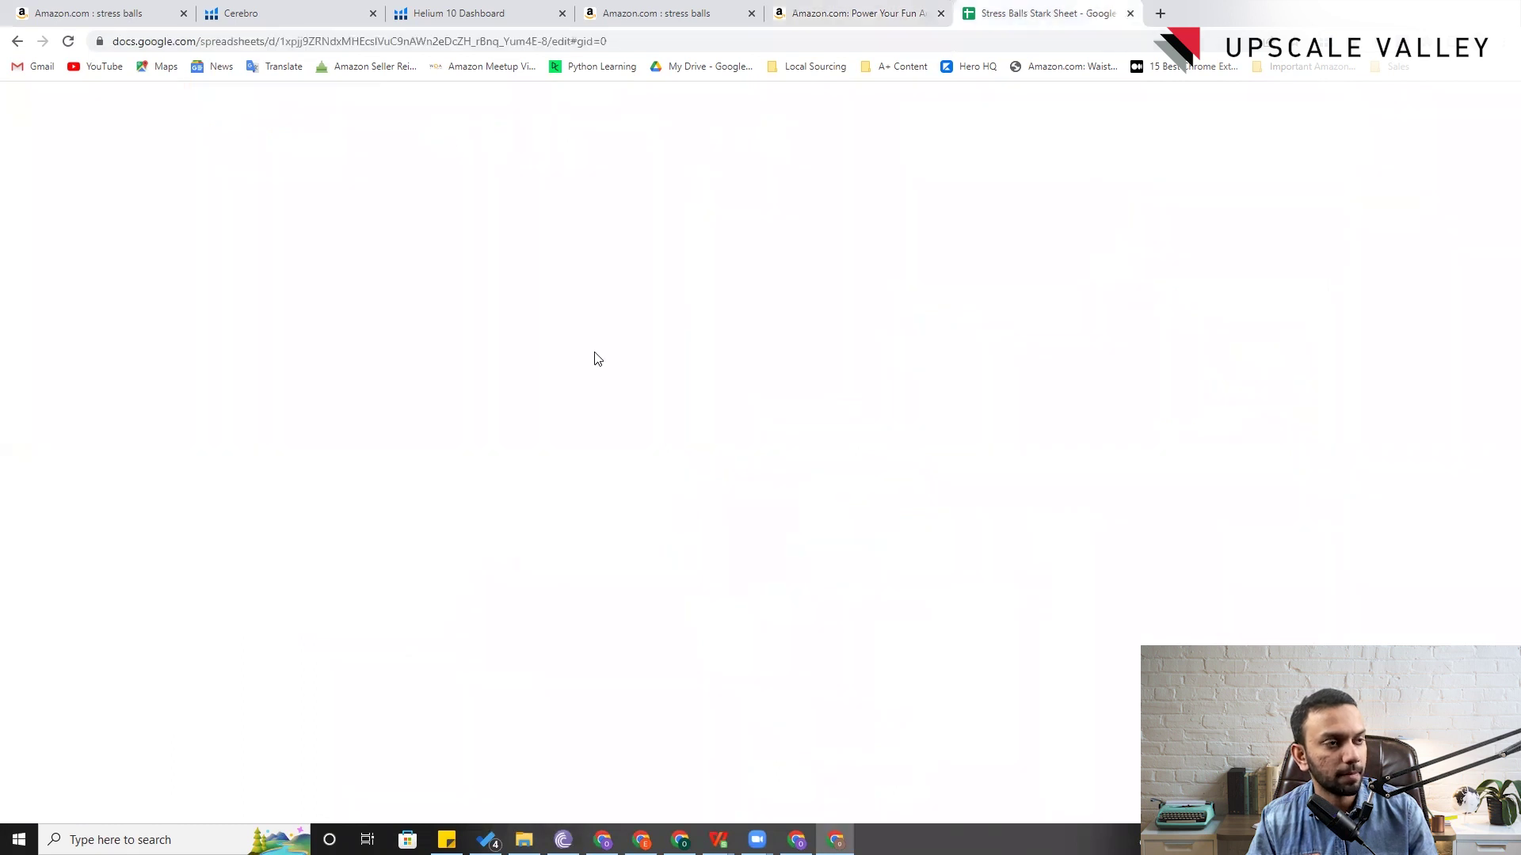
pyautogui.write('8120')
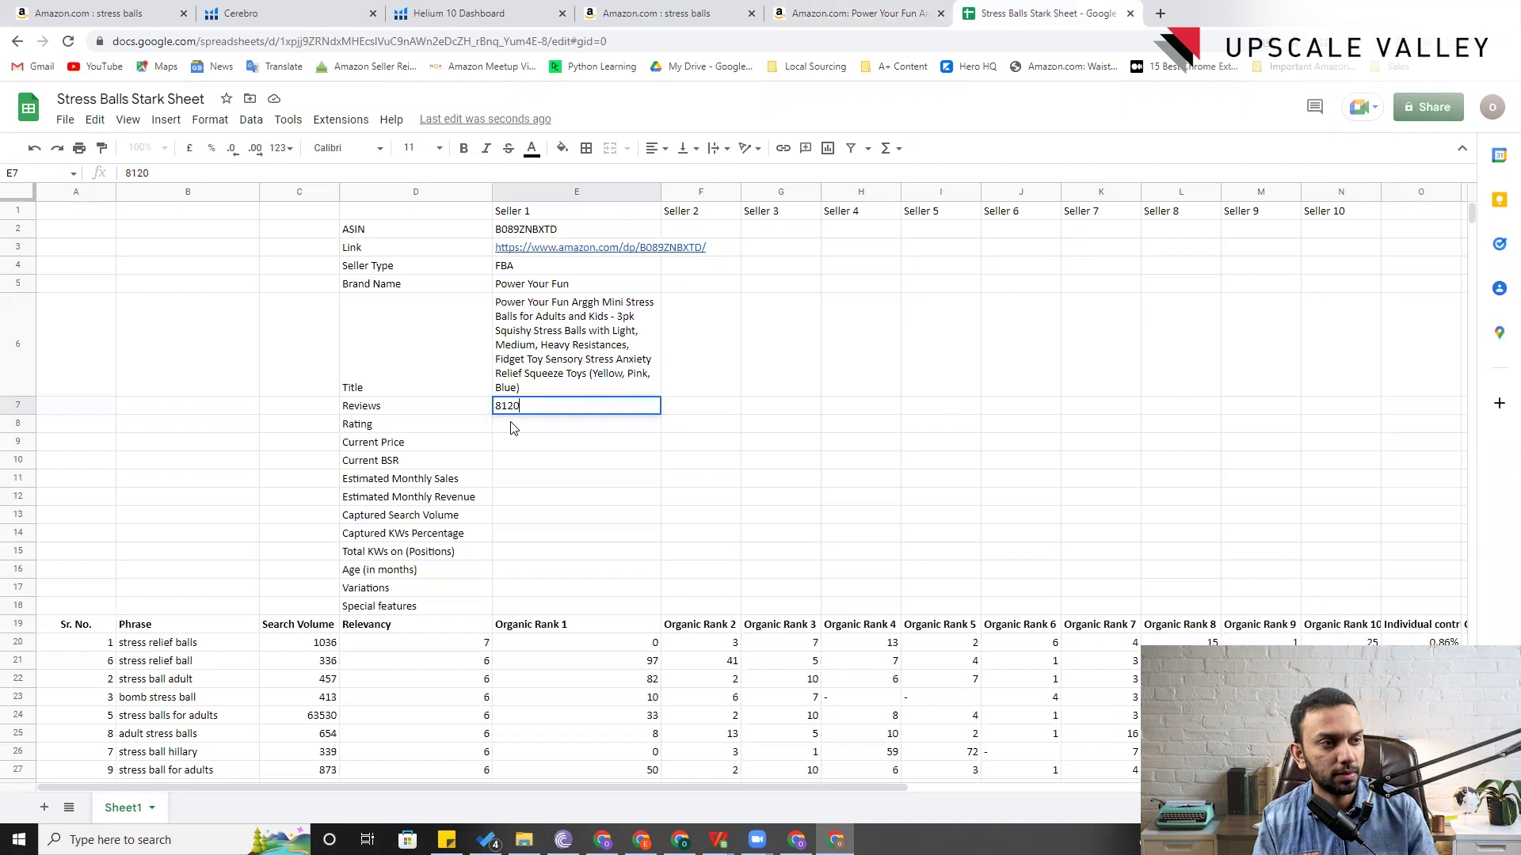
pyautogui.click(512, 425)
pyautogui.write('4.1')
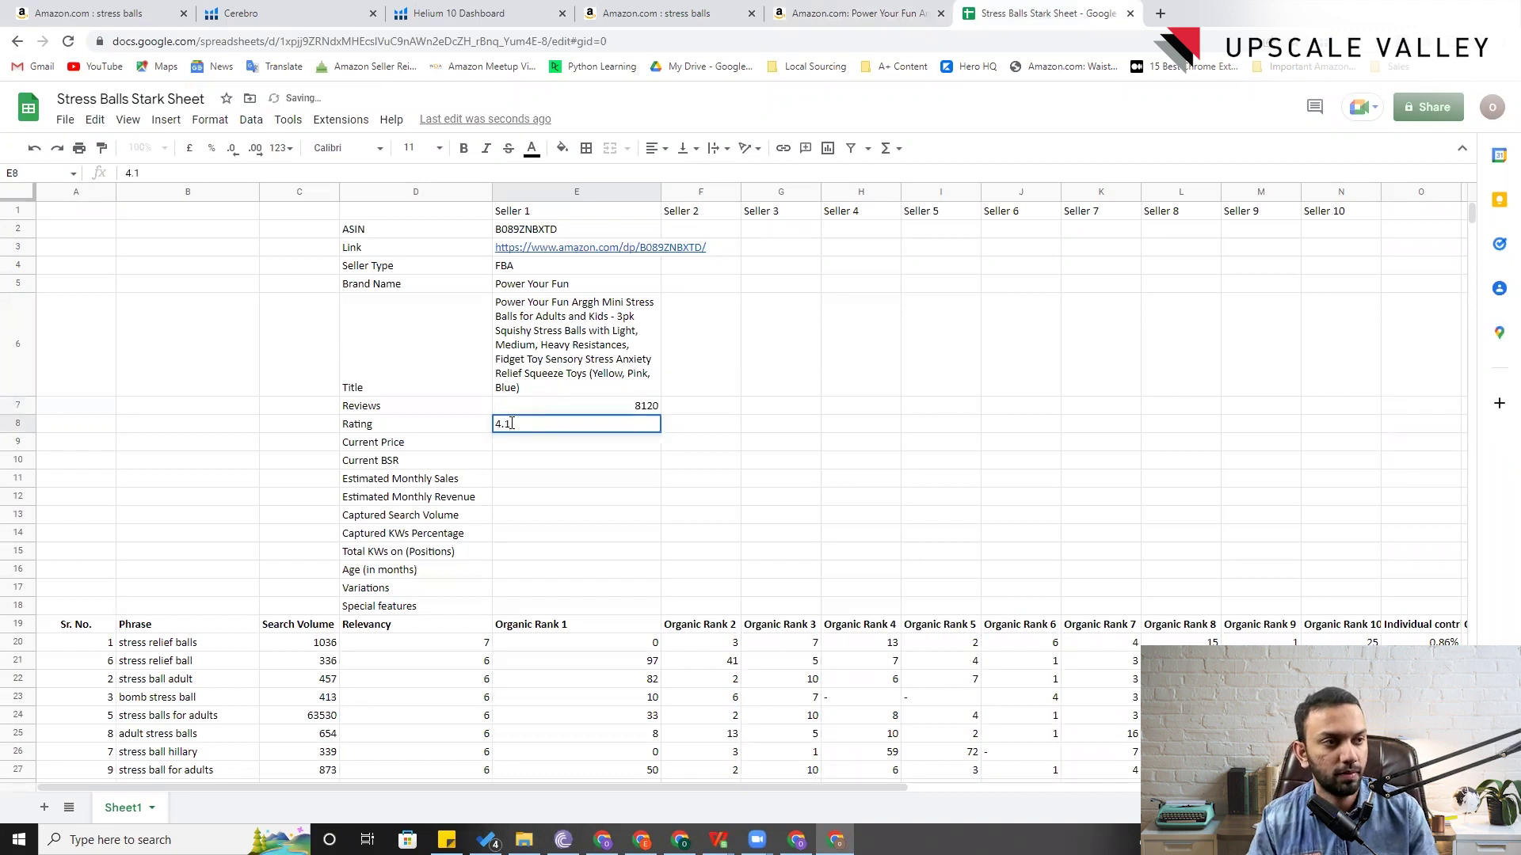
# - Look up the price on the product page and enter 10.99 as Seller 1's Current Price
pyautogui.click(500, 445)
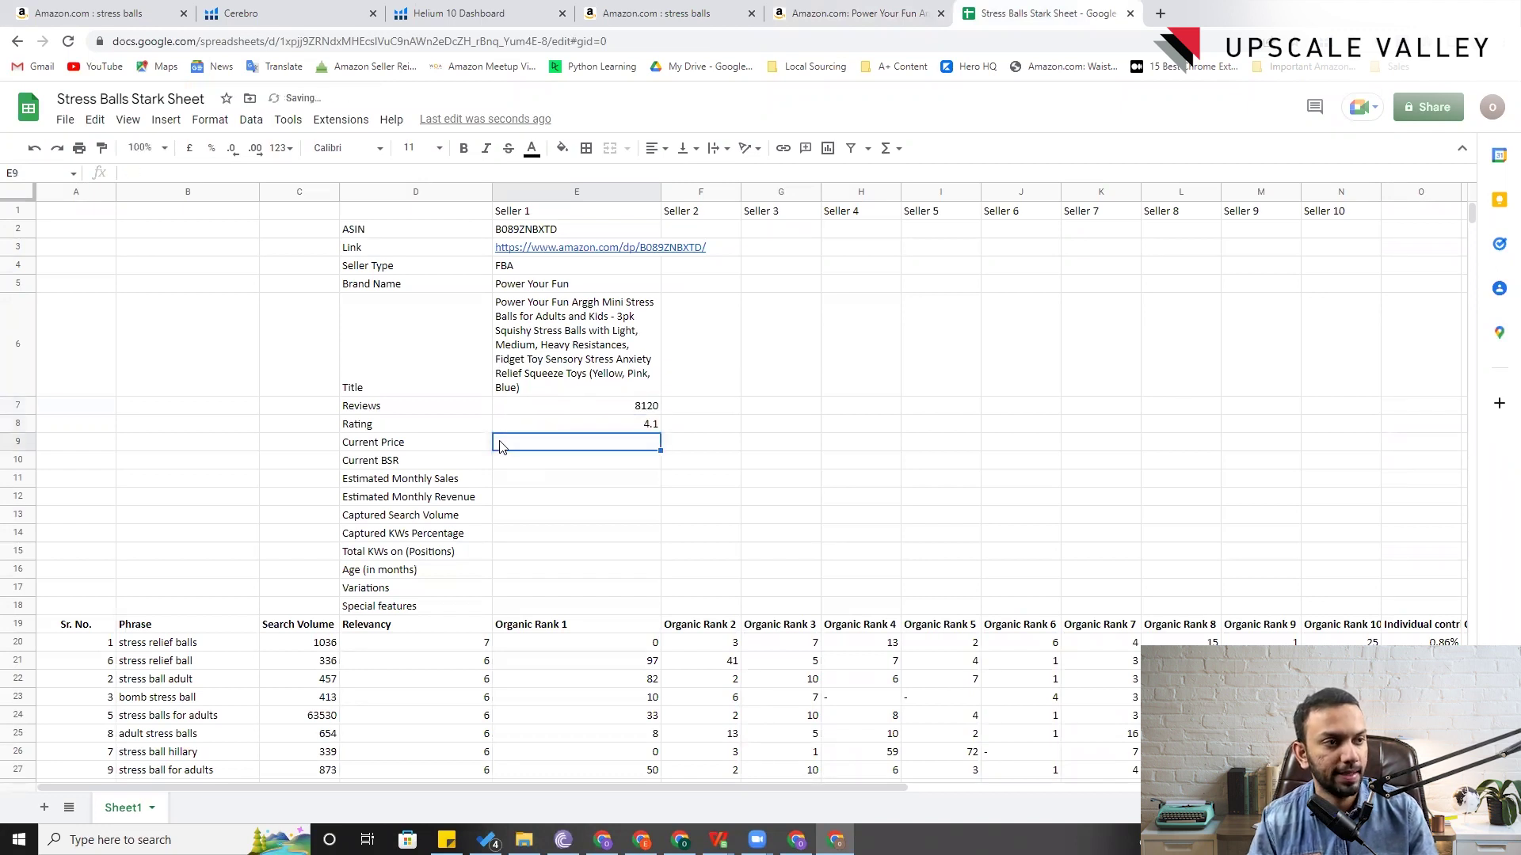
pyautogui.click(893, 14)
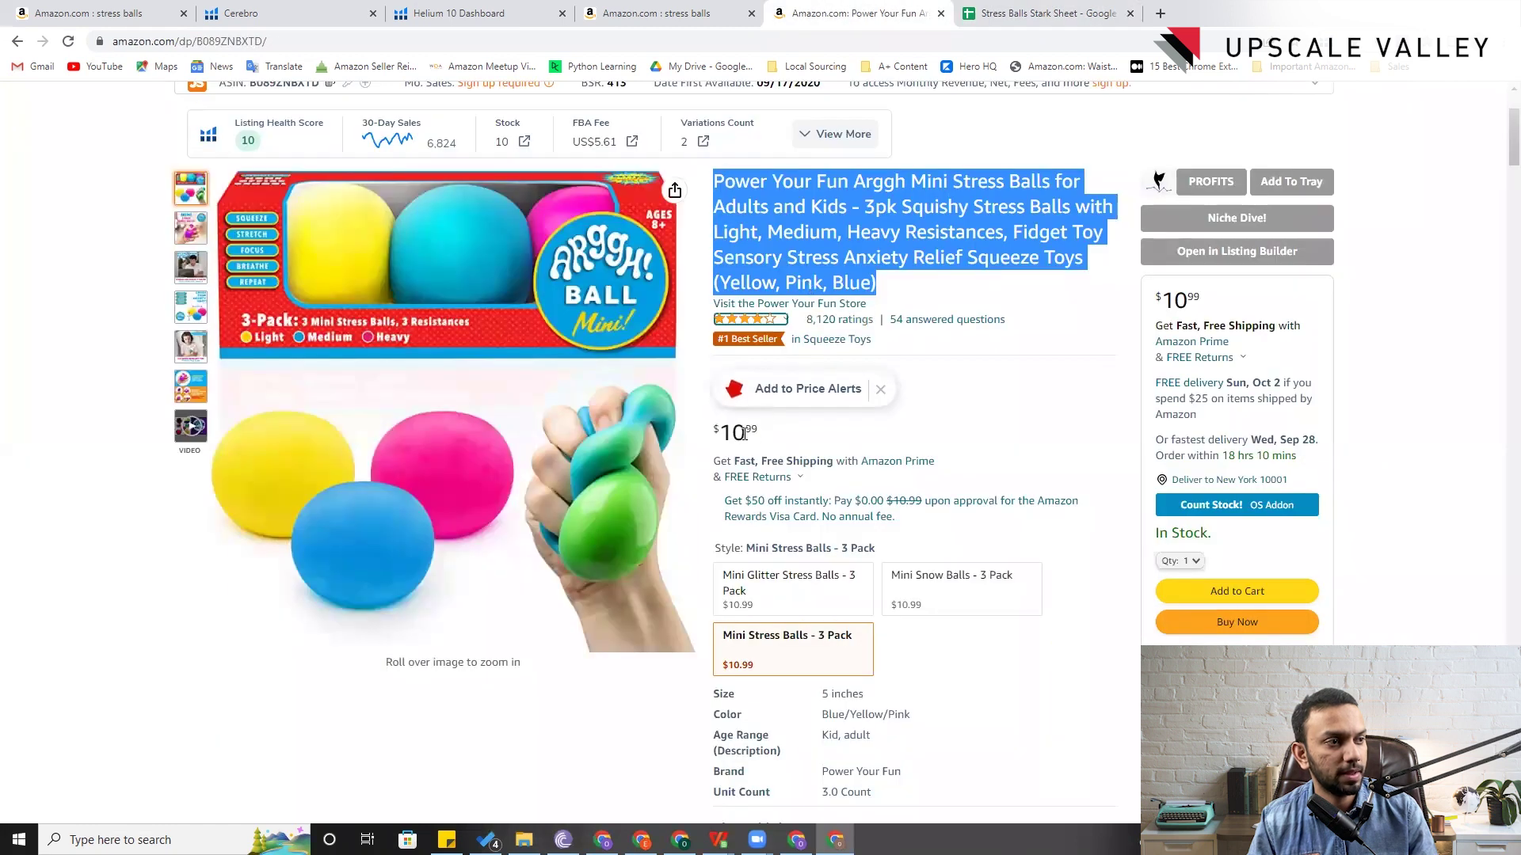
pyautogui.click(1027, 11)
pyautogui.write('19')
pyautogui.write('0.99')
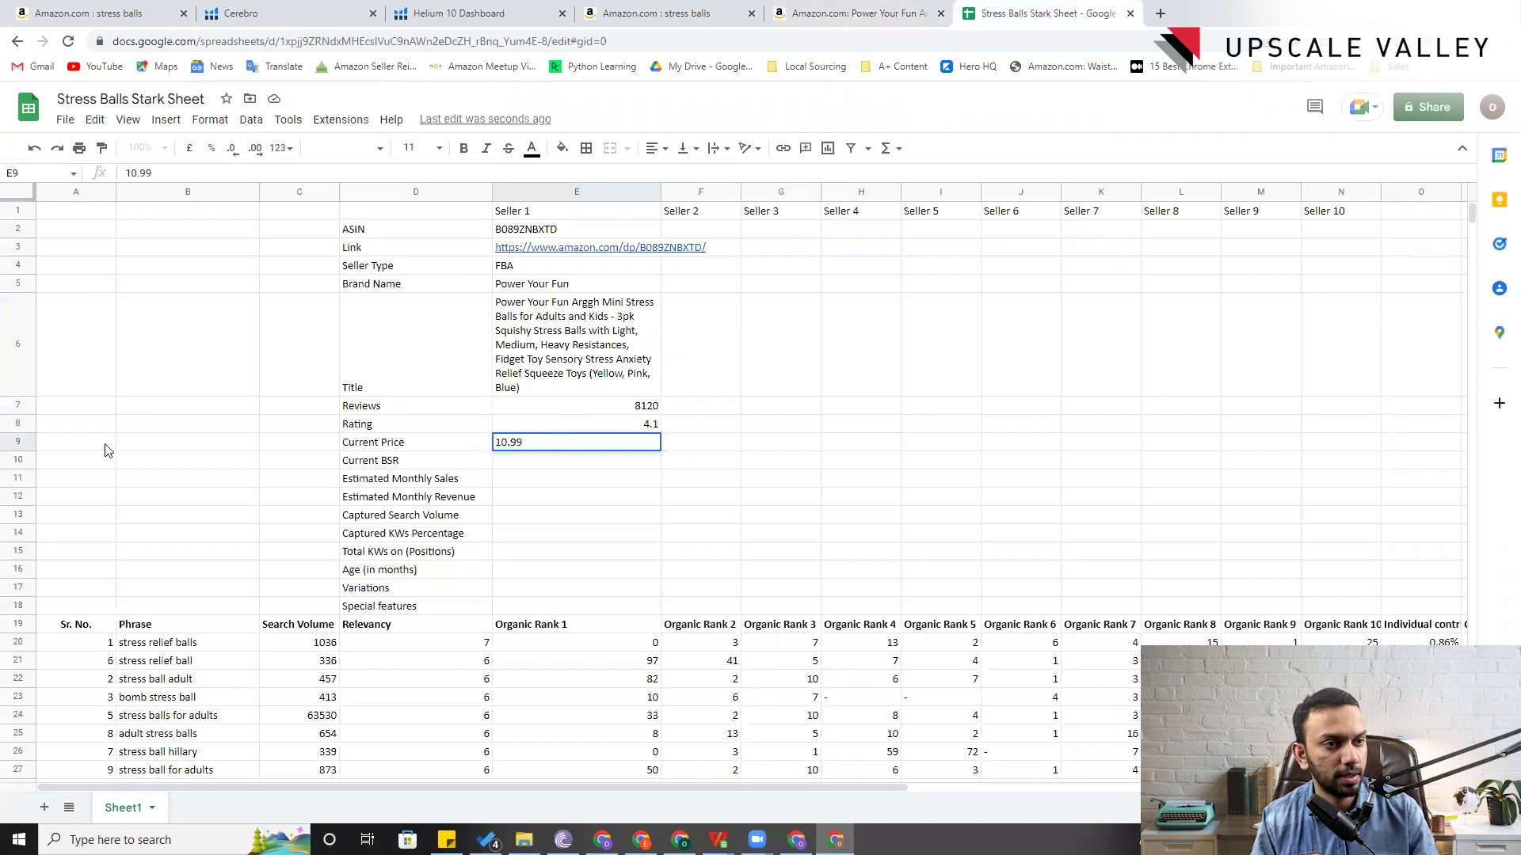
# - Insert one blank row below Current Price and another below Current BSR
pyautogui.rightClick(19, 446)
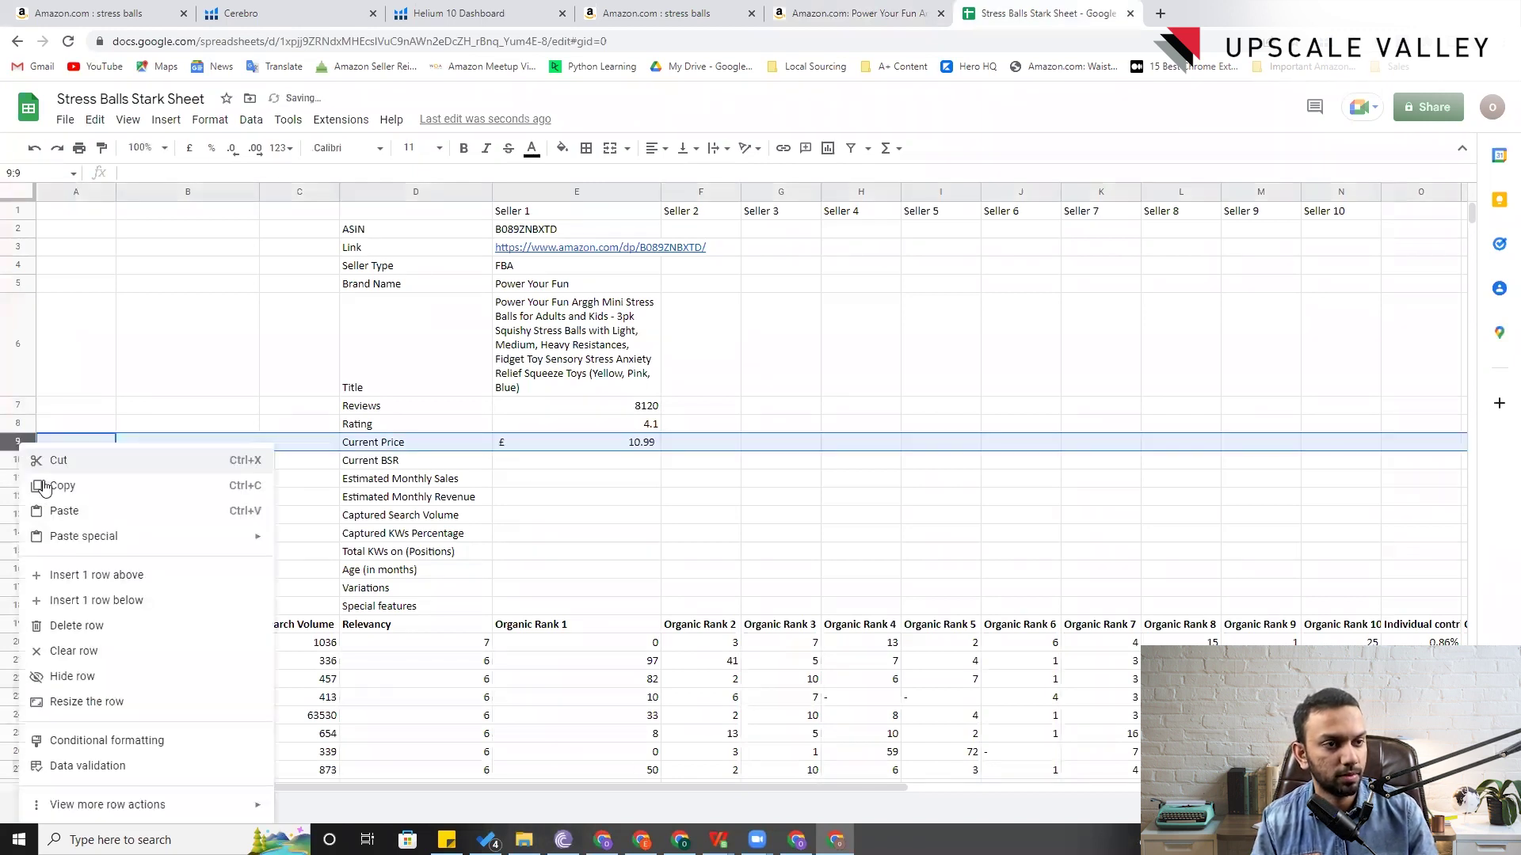
pyautogui.click(87, 605)
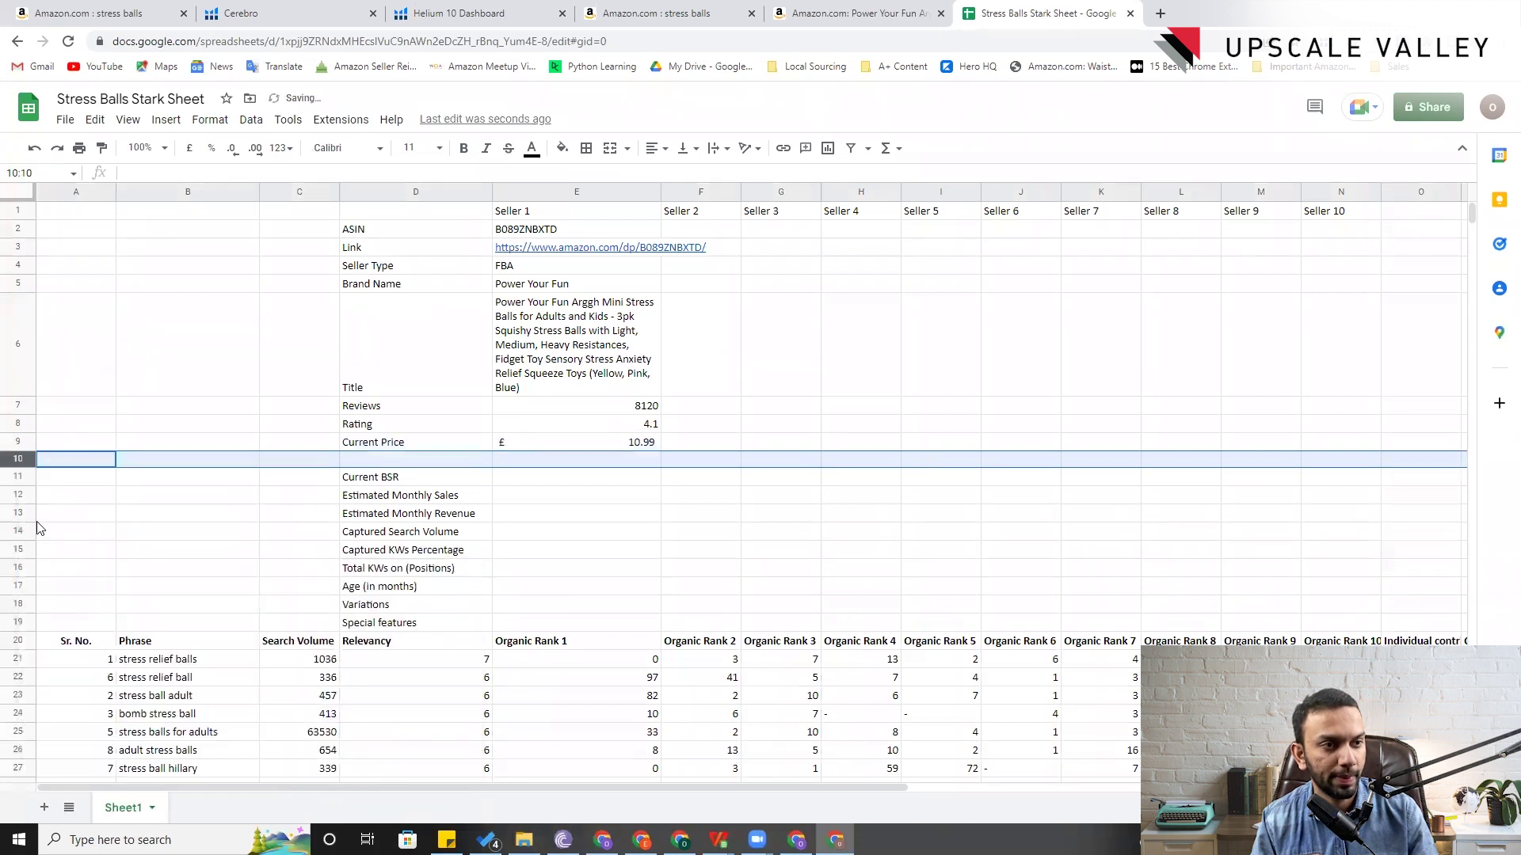
pyautogui.rightClick(19, 478)
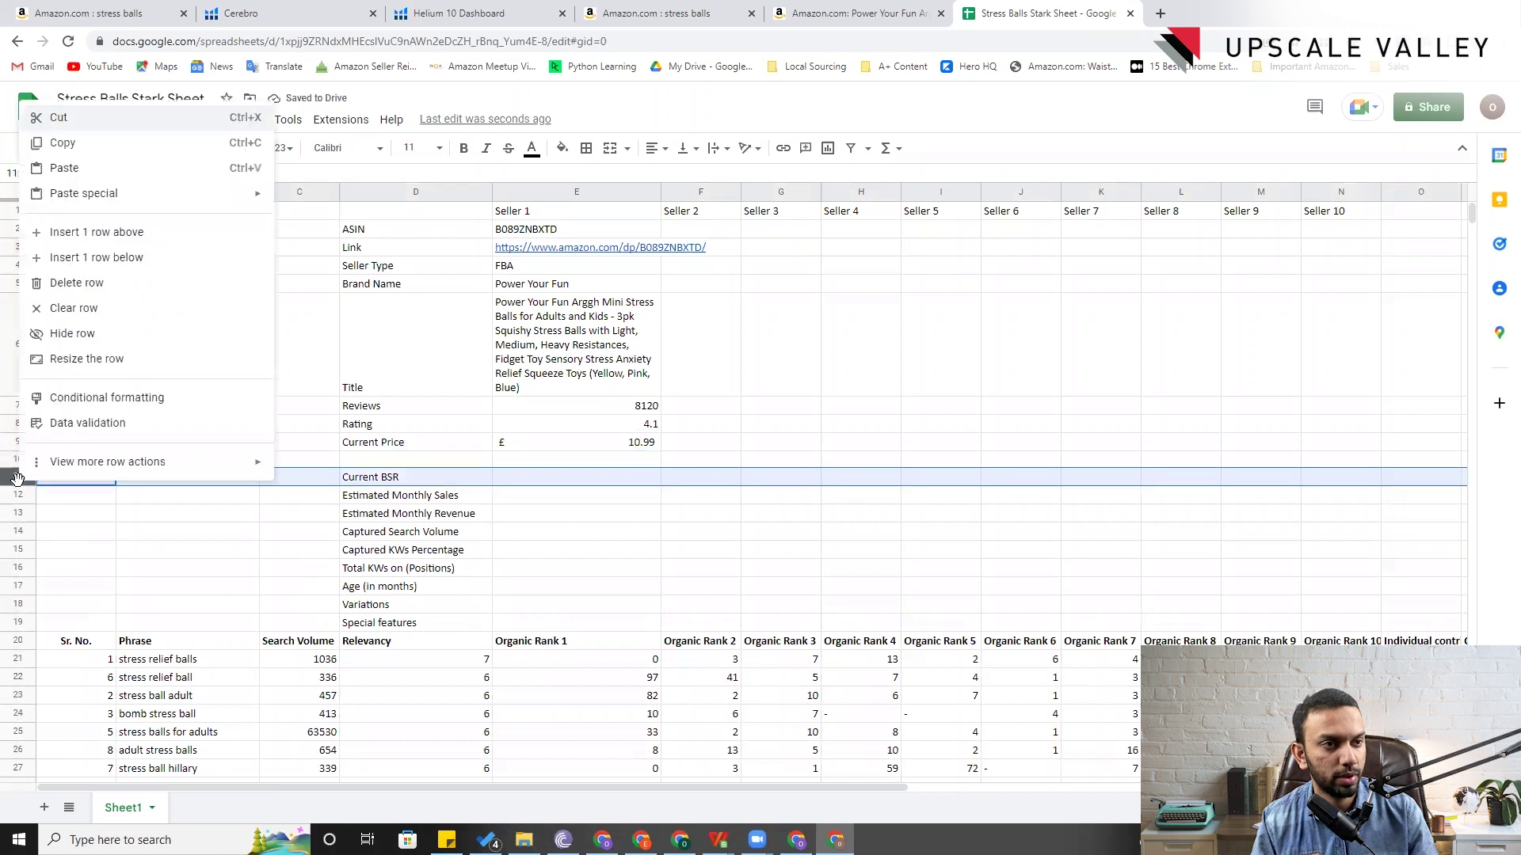
pyautogui.click(93, 258)
# - Check the listing's price history chart, label the blank row under Current Price "Most Consistent Price" and enter 10.99 for Seller 1
pyautogui.click(400, 460)
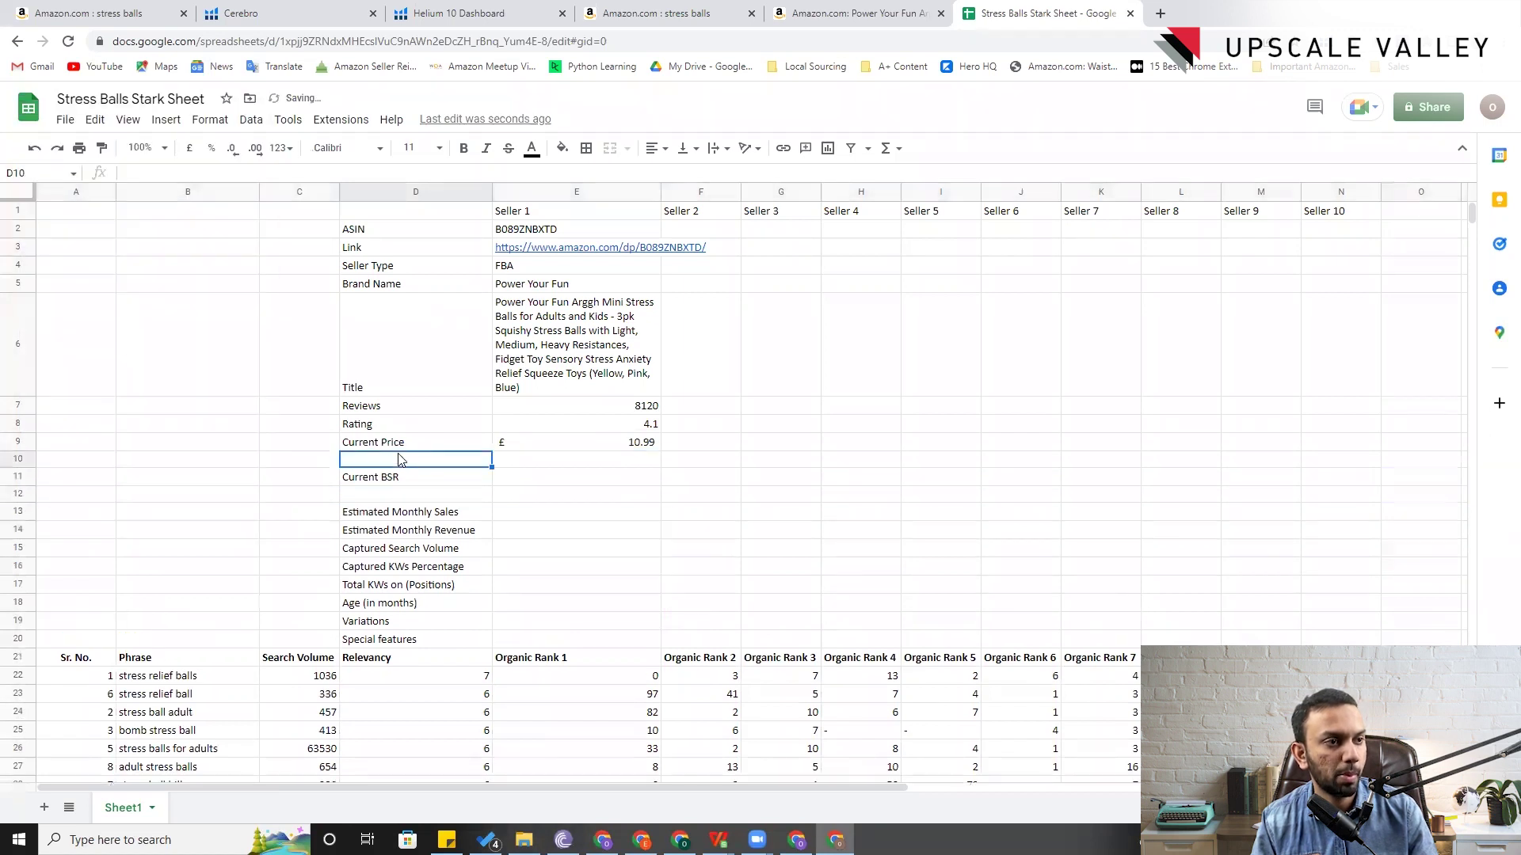
pyautogui.click(842, 14)
pyautogui.scroll(-5, 832, 393)
pyautogui.scroll(-7, 833, 394)
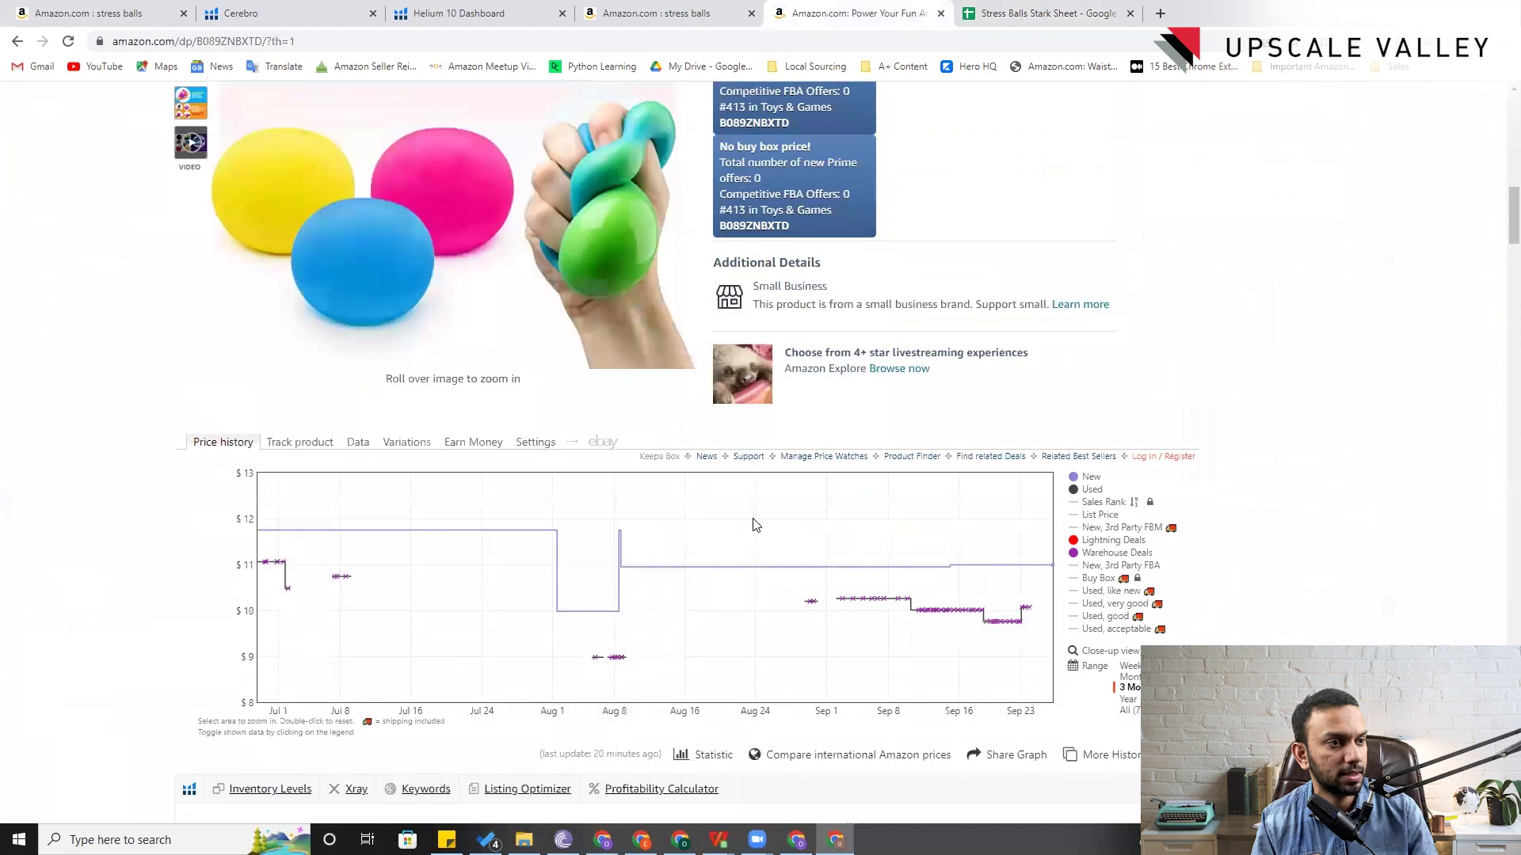
pyautogui.scroll(-2, 1291, 529)
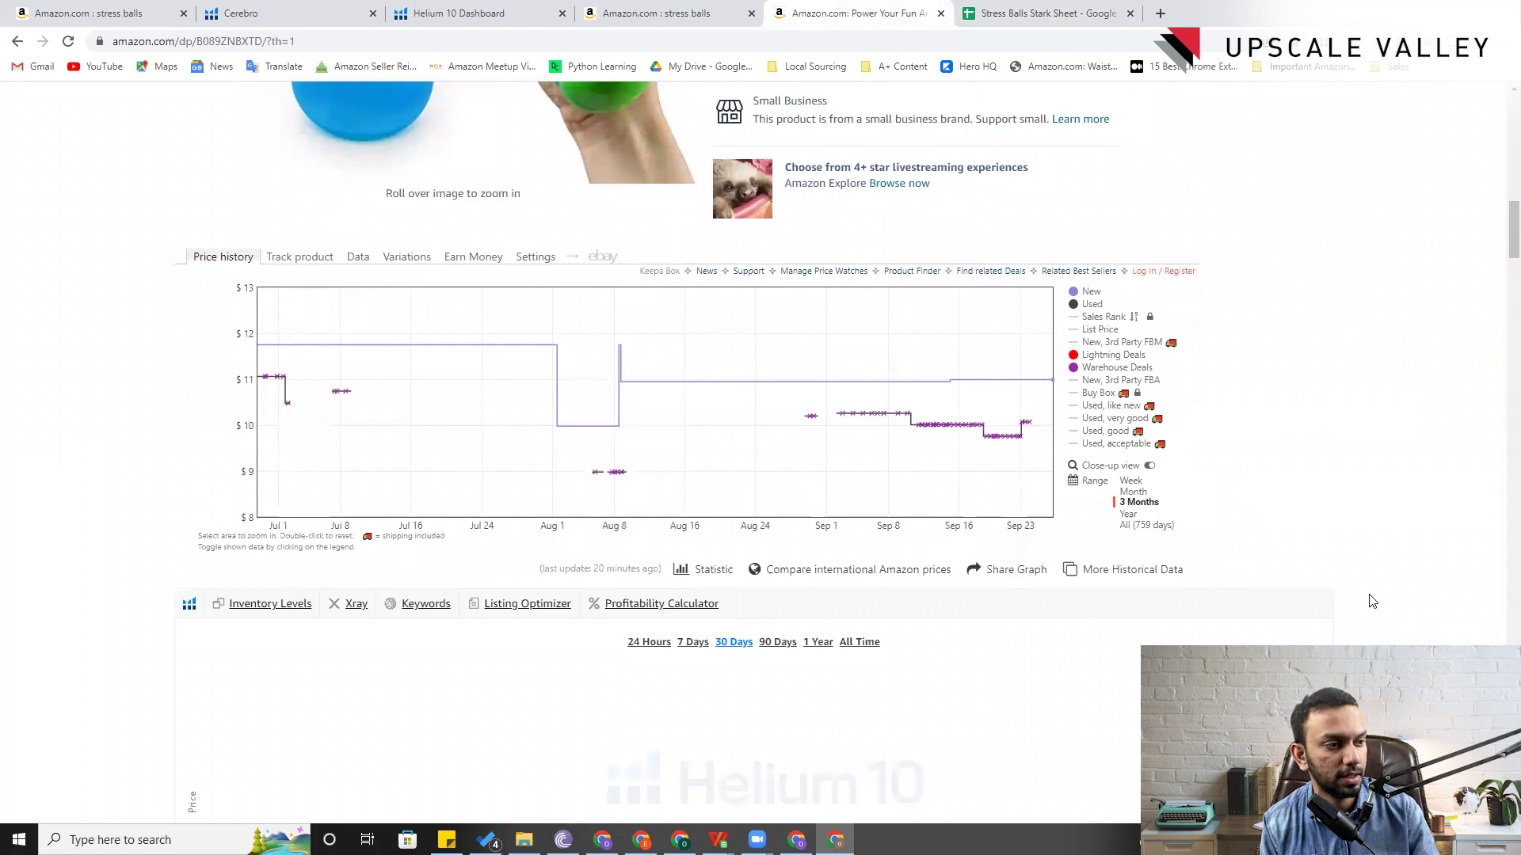
pyautogui.scroll(-5, 1369, 599)
pyautogui.scroll(4, 1367, 598)
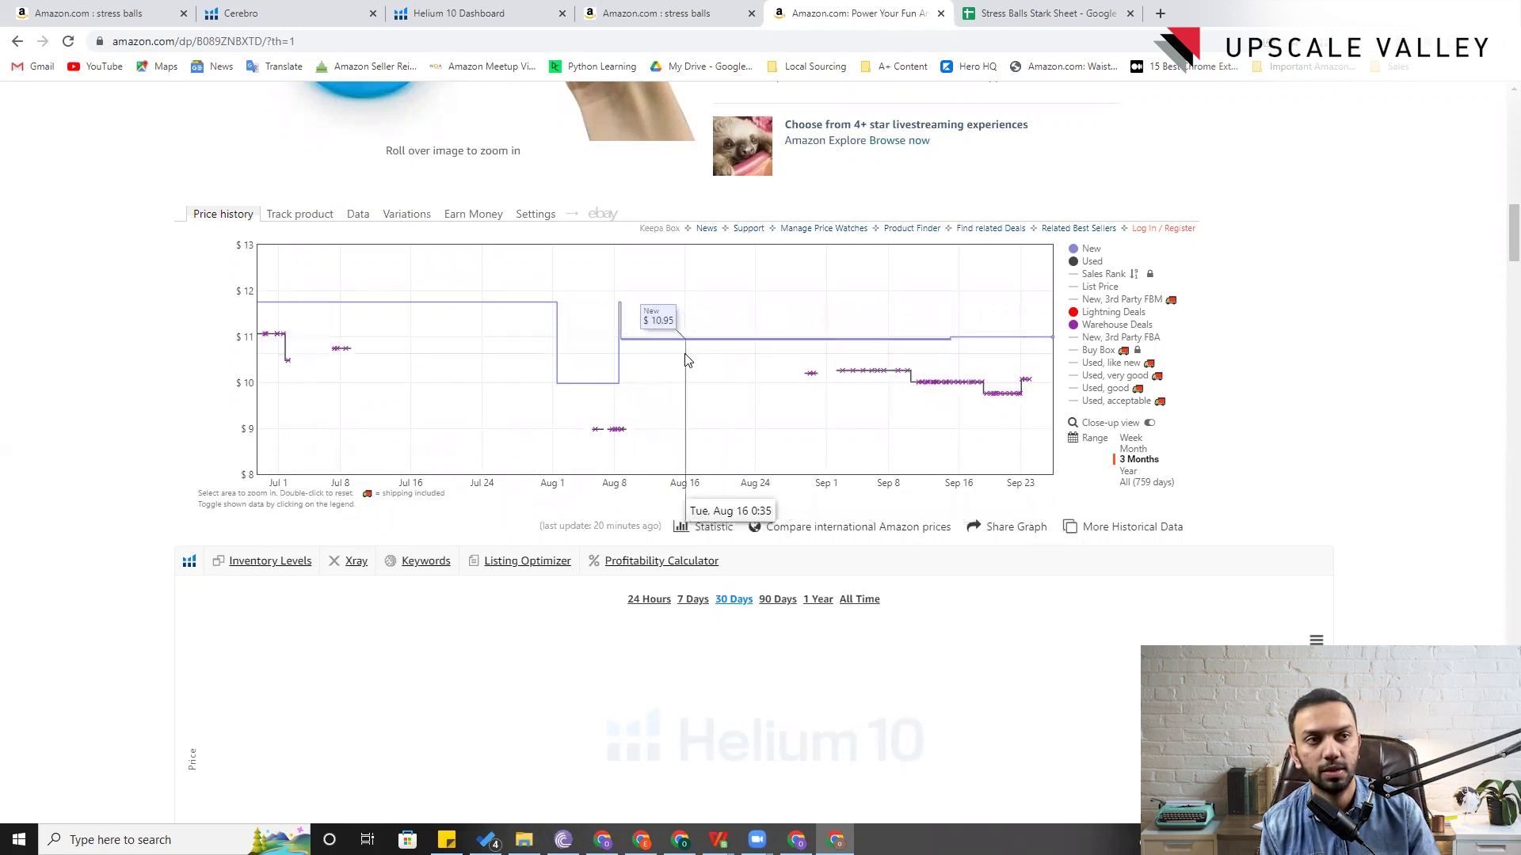
pyautogui.click(1000, 11)
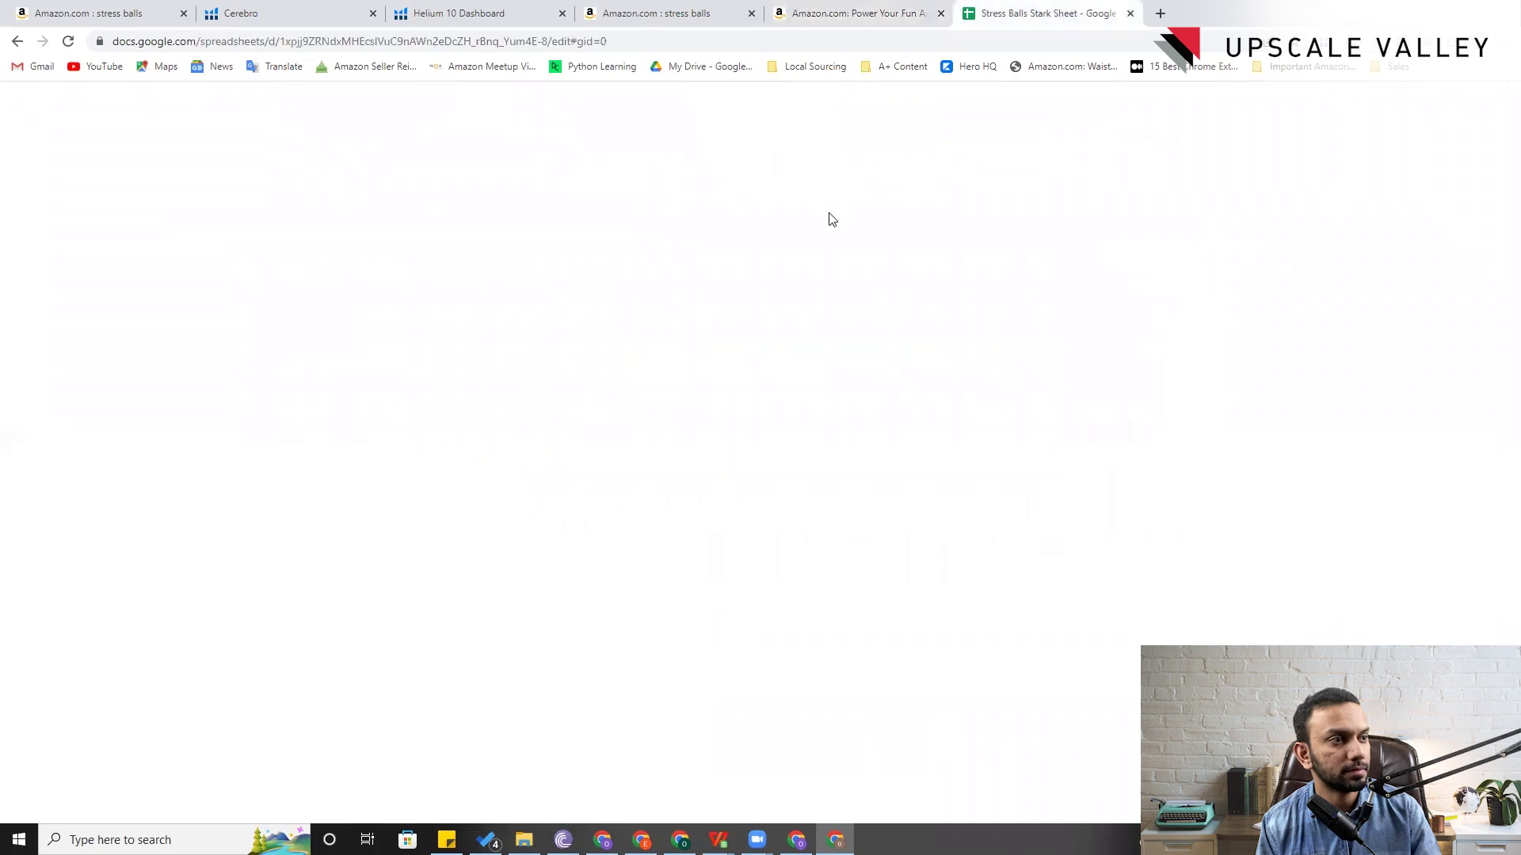
pyautogui.write('Most Consistent P')
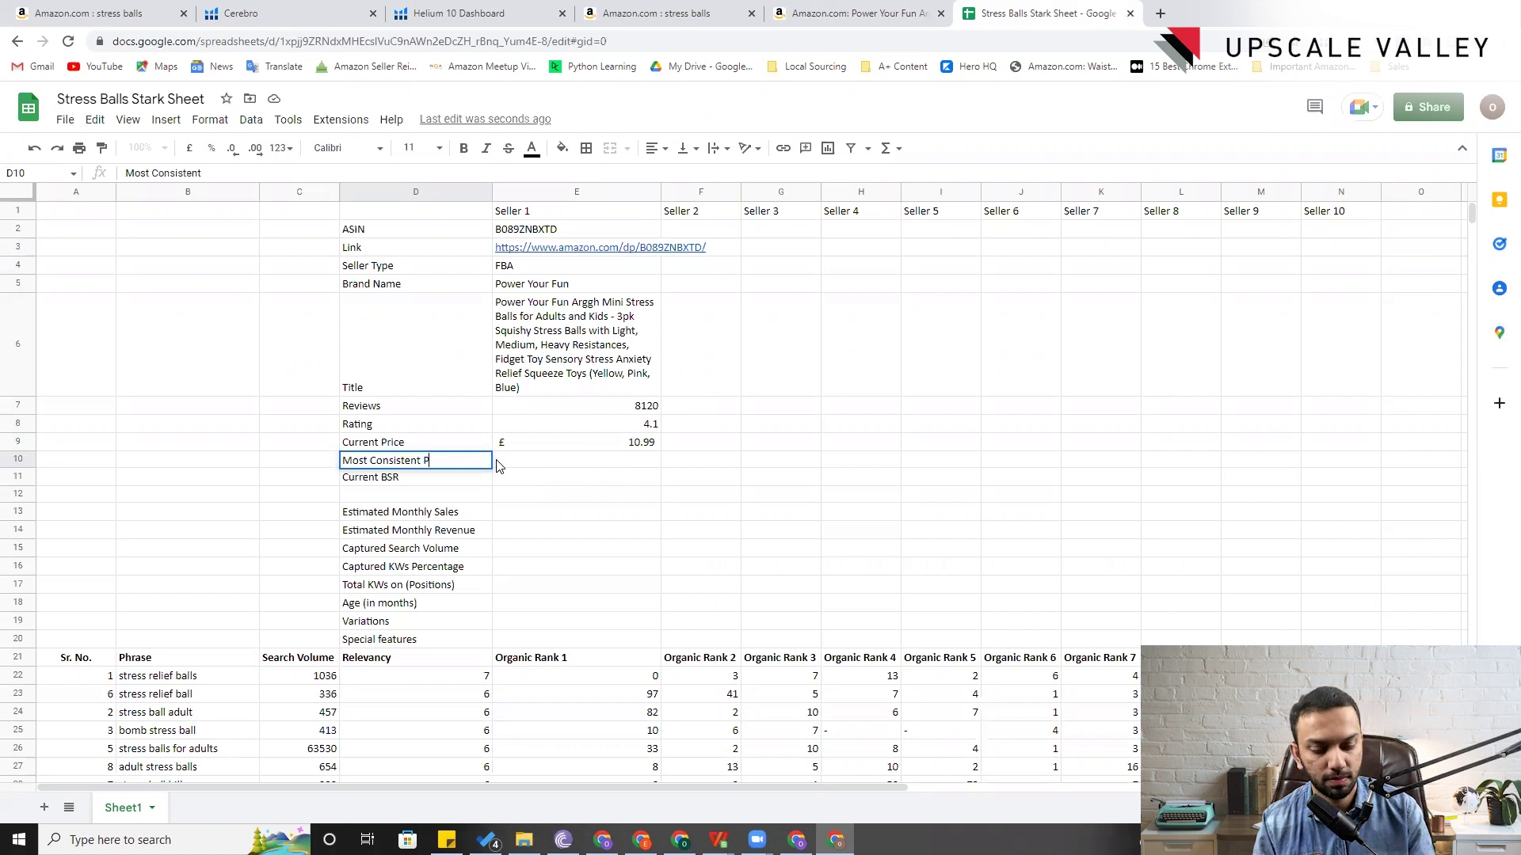
pyautogui.write('rice')
pyautogui.press('Return')
pyautogui.write('10.')
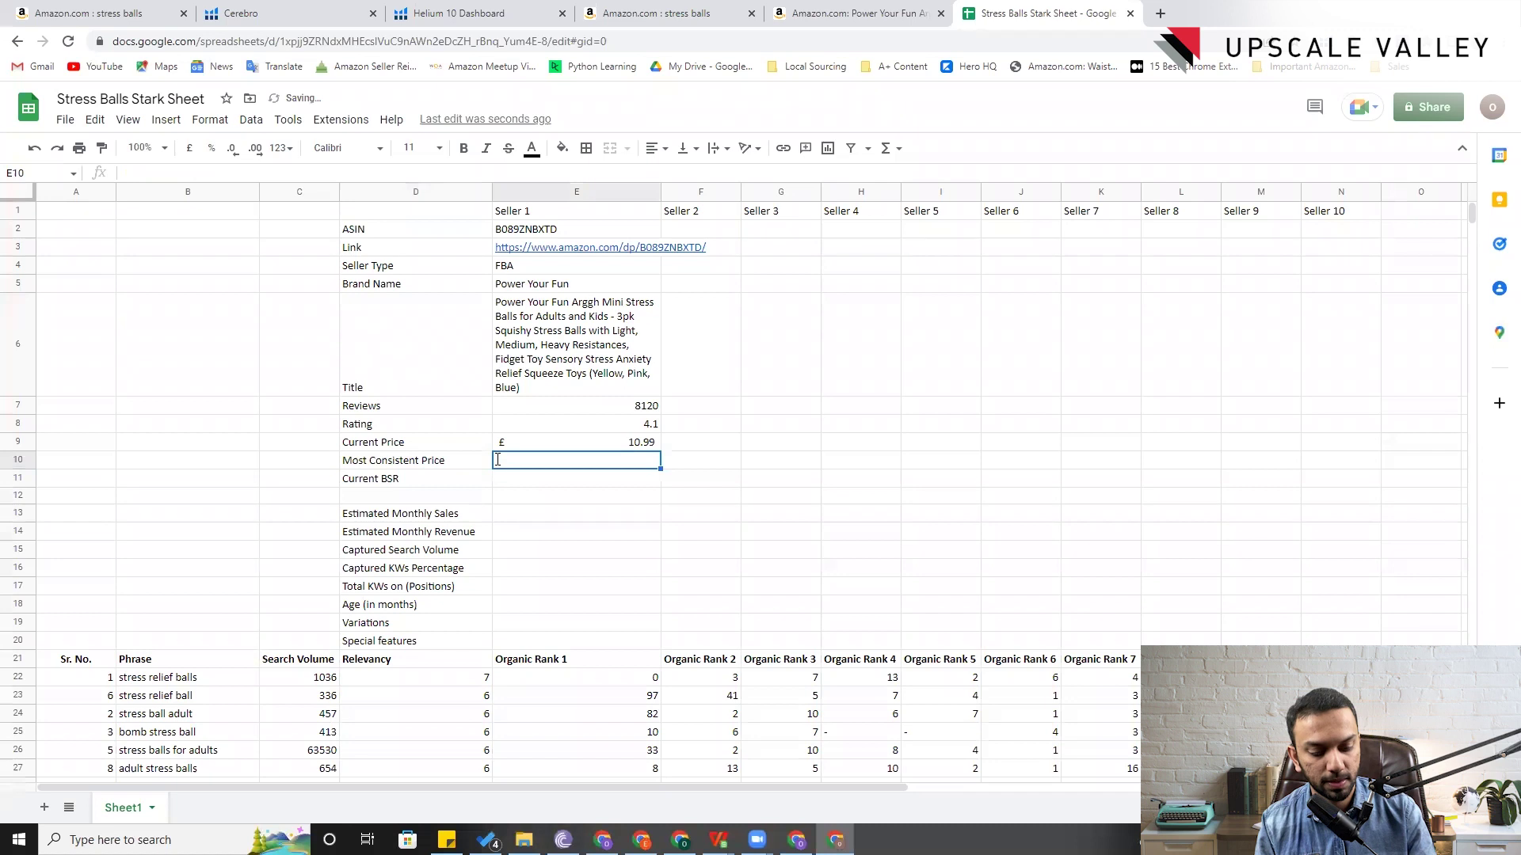
pyautogui.write('99')
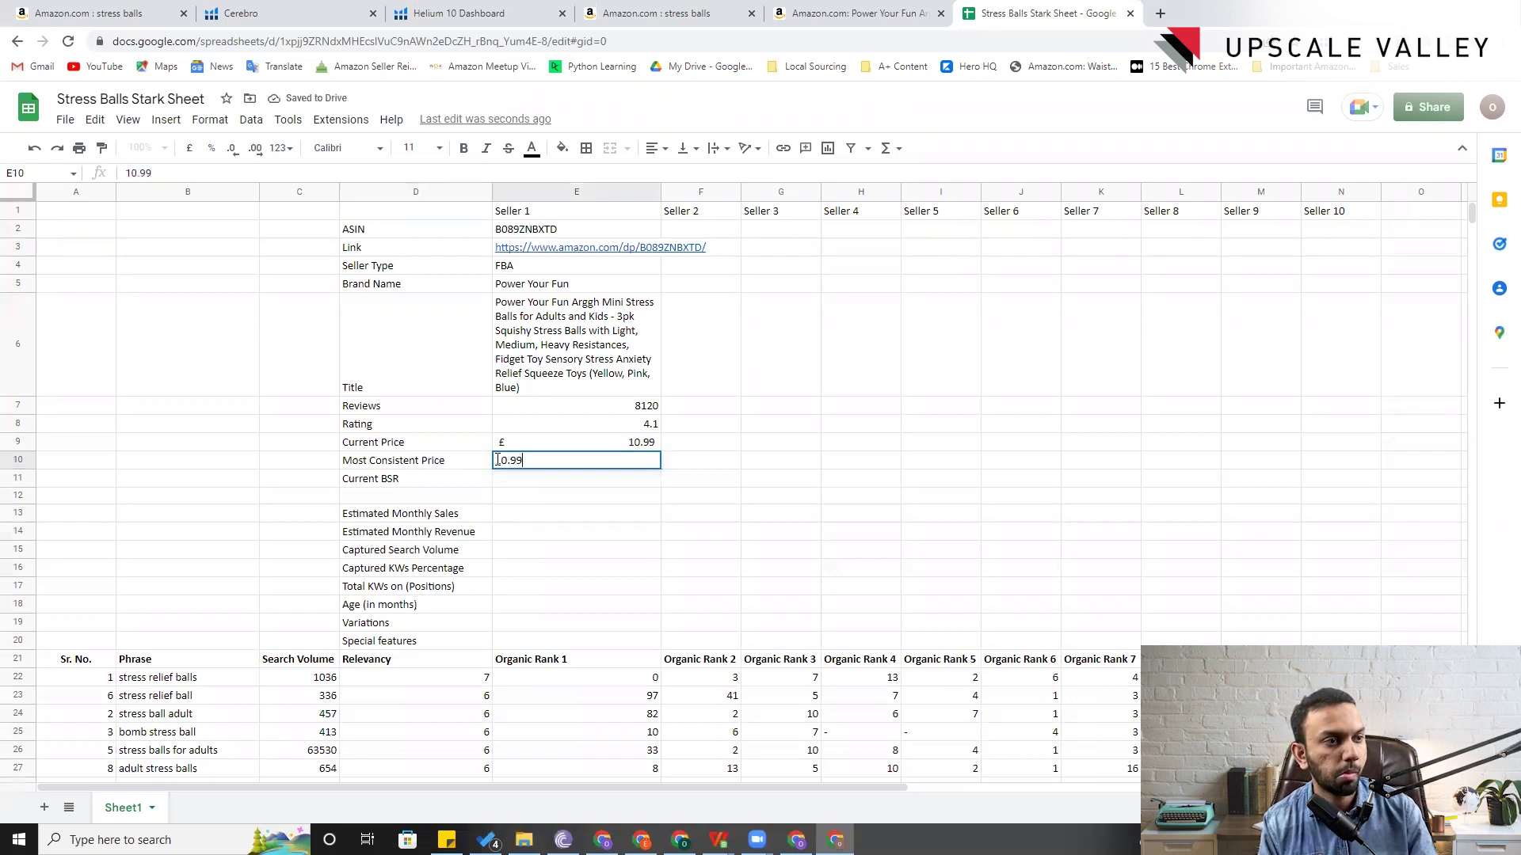
pyautogui.press('Return')
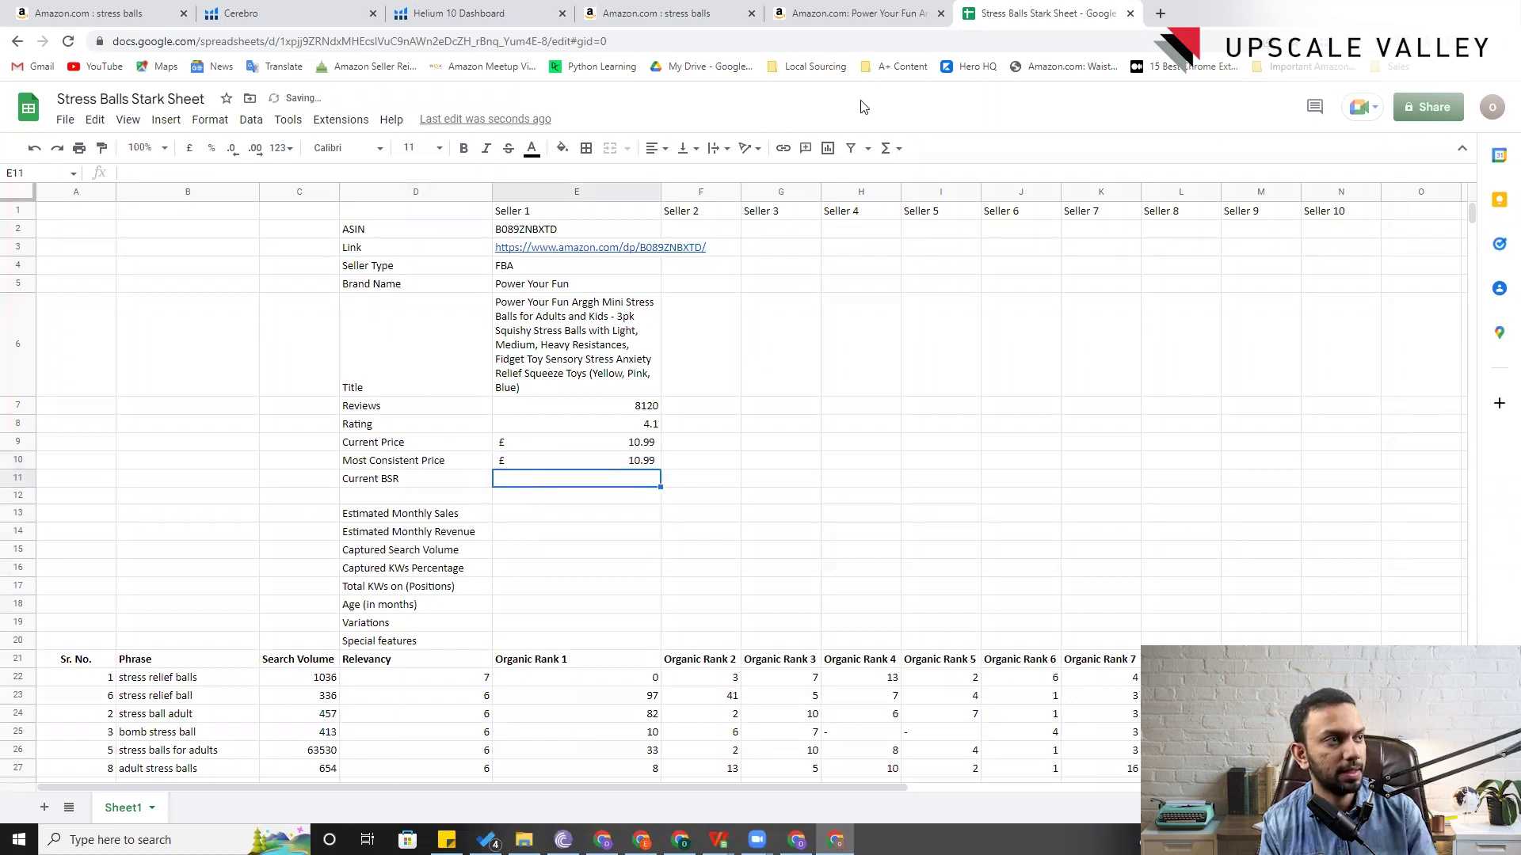
# - Show the Sales Rank line on the listing's price history chart over a 3 Months range and examine its trend
pyautogui.click(905, 10)
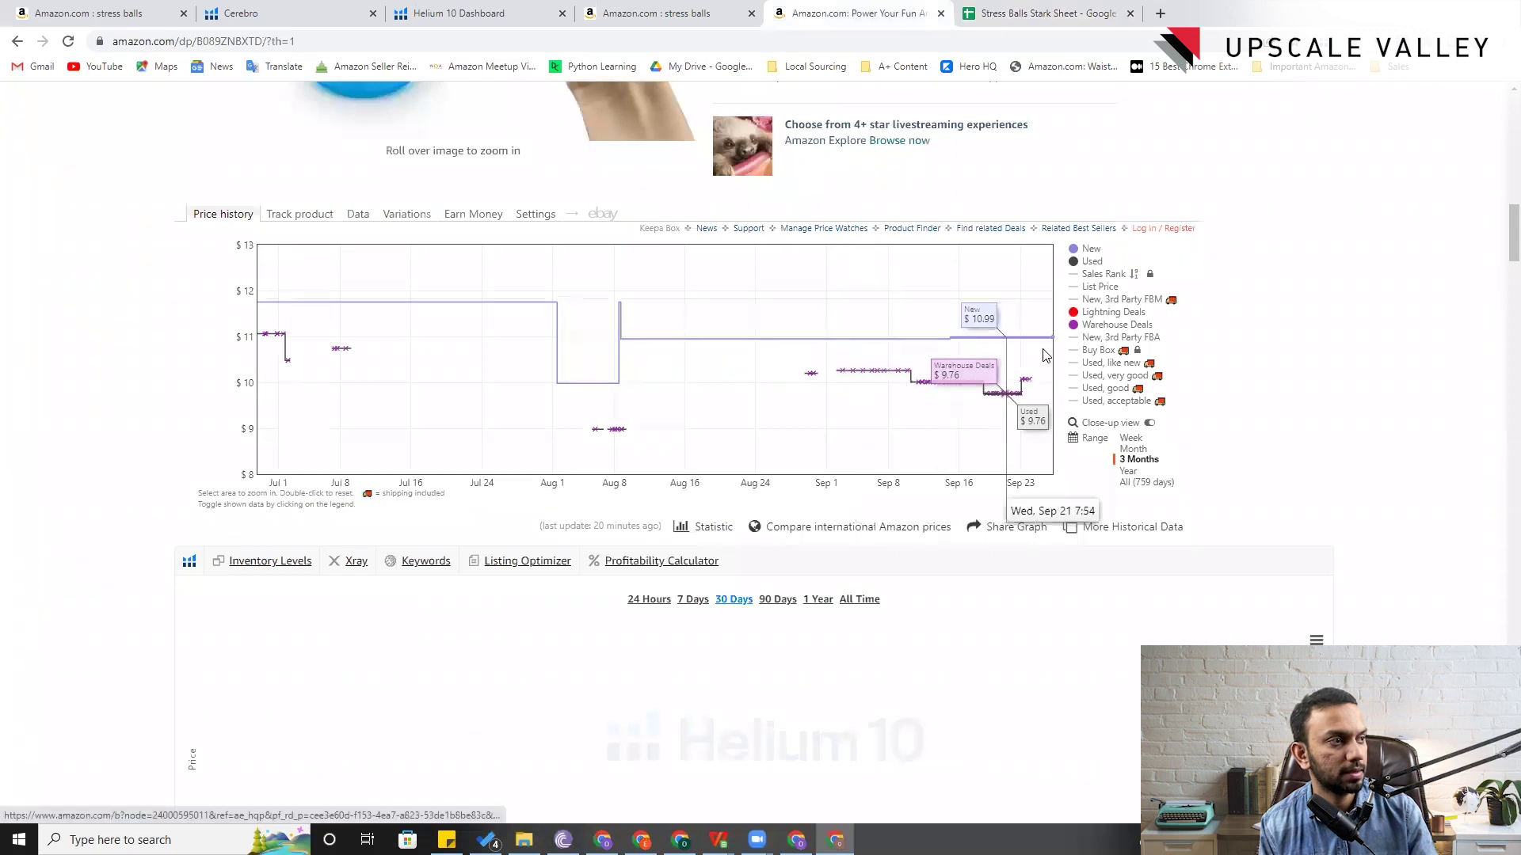
pyautogui.scroll(-4, 946, 515)
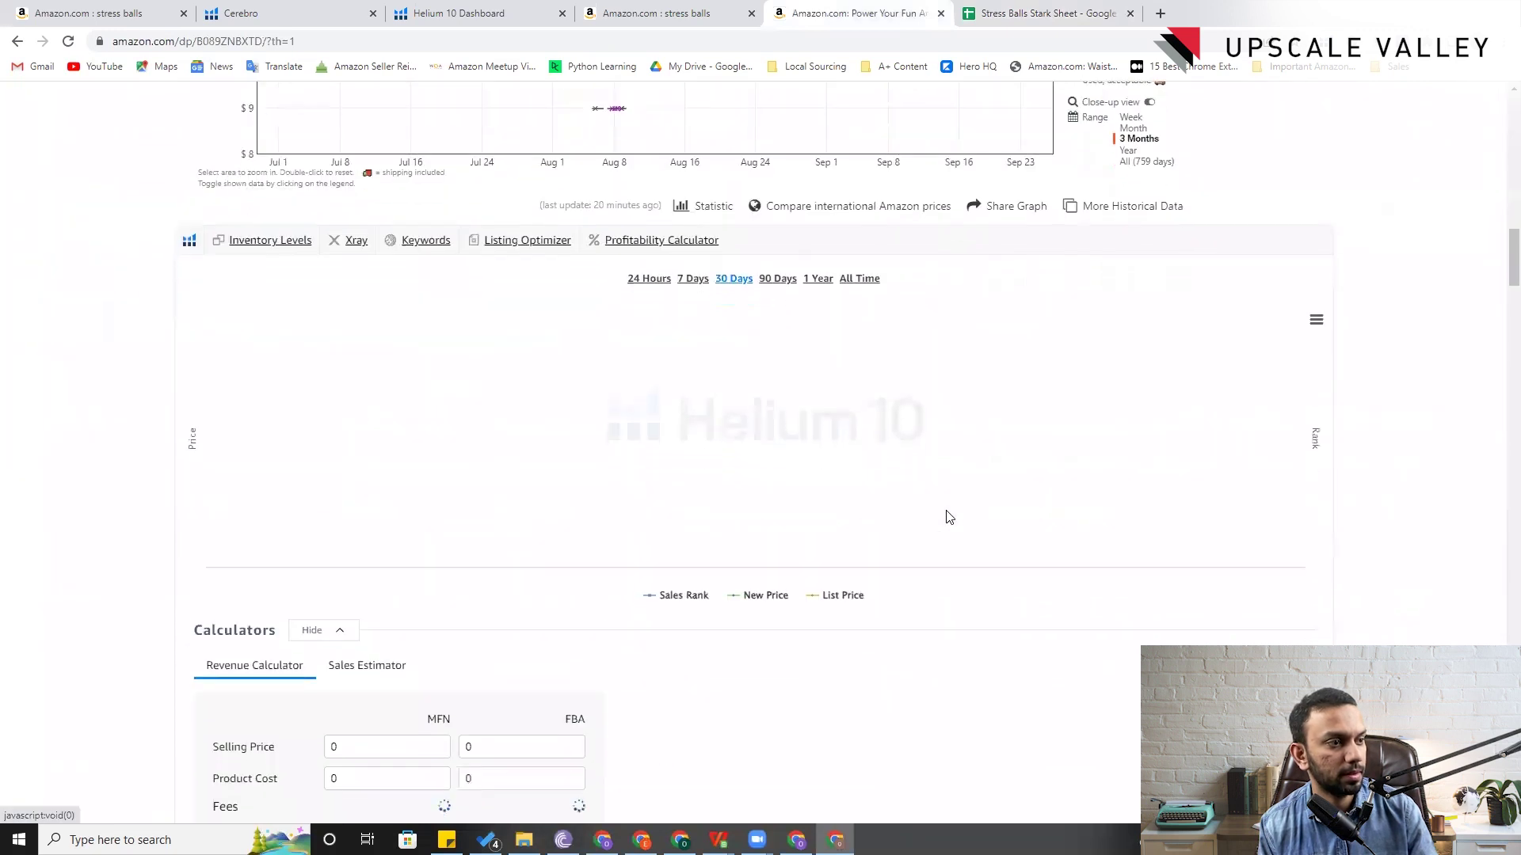
pyautogui.click(687, 596)
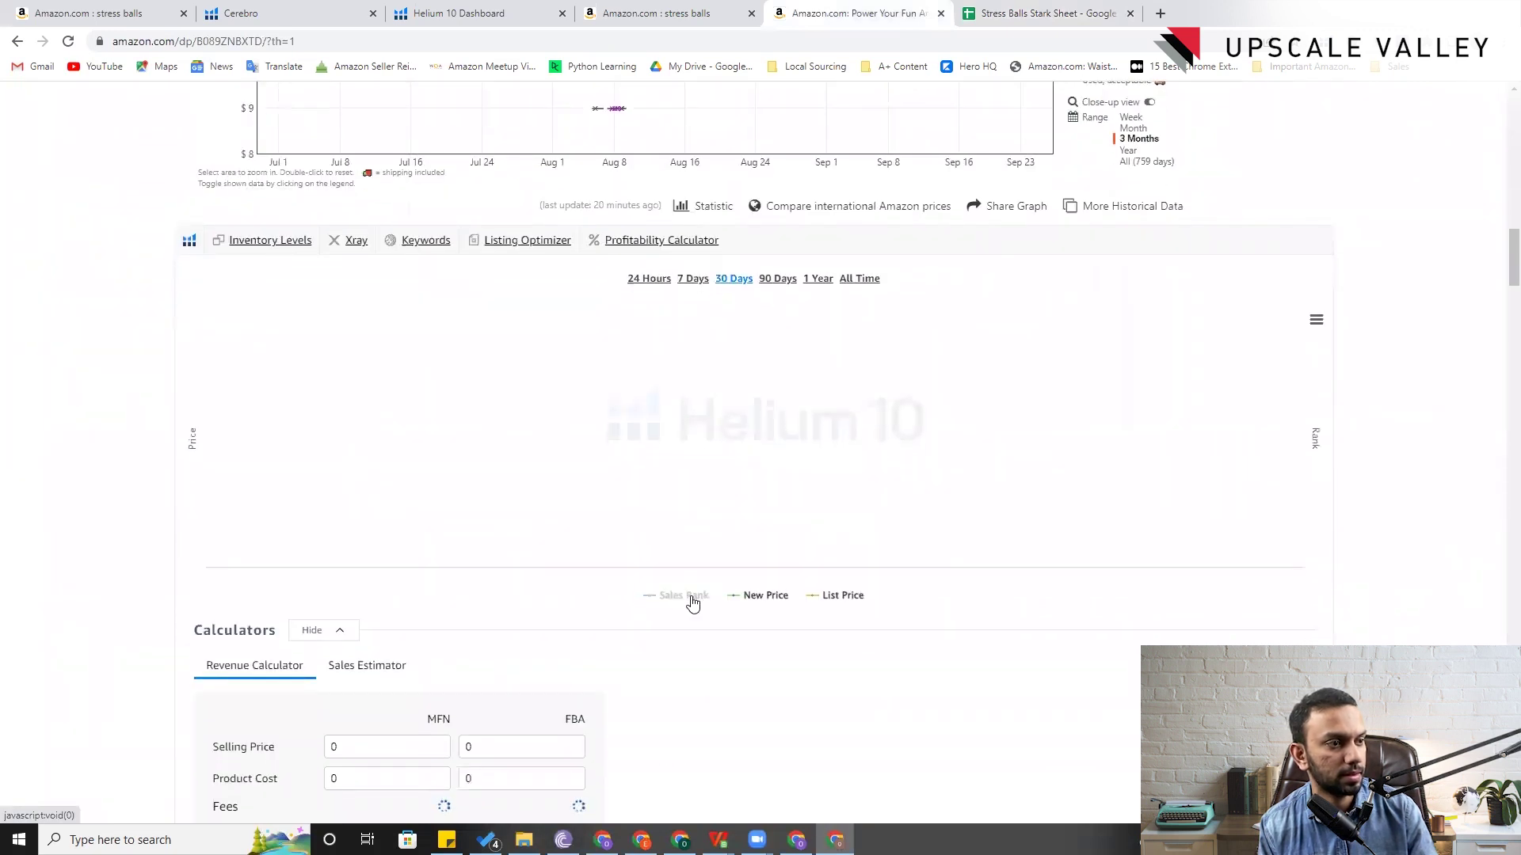
pyautogui.scroll(7, 959, 578)
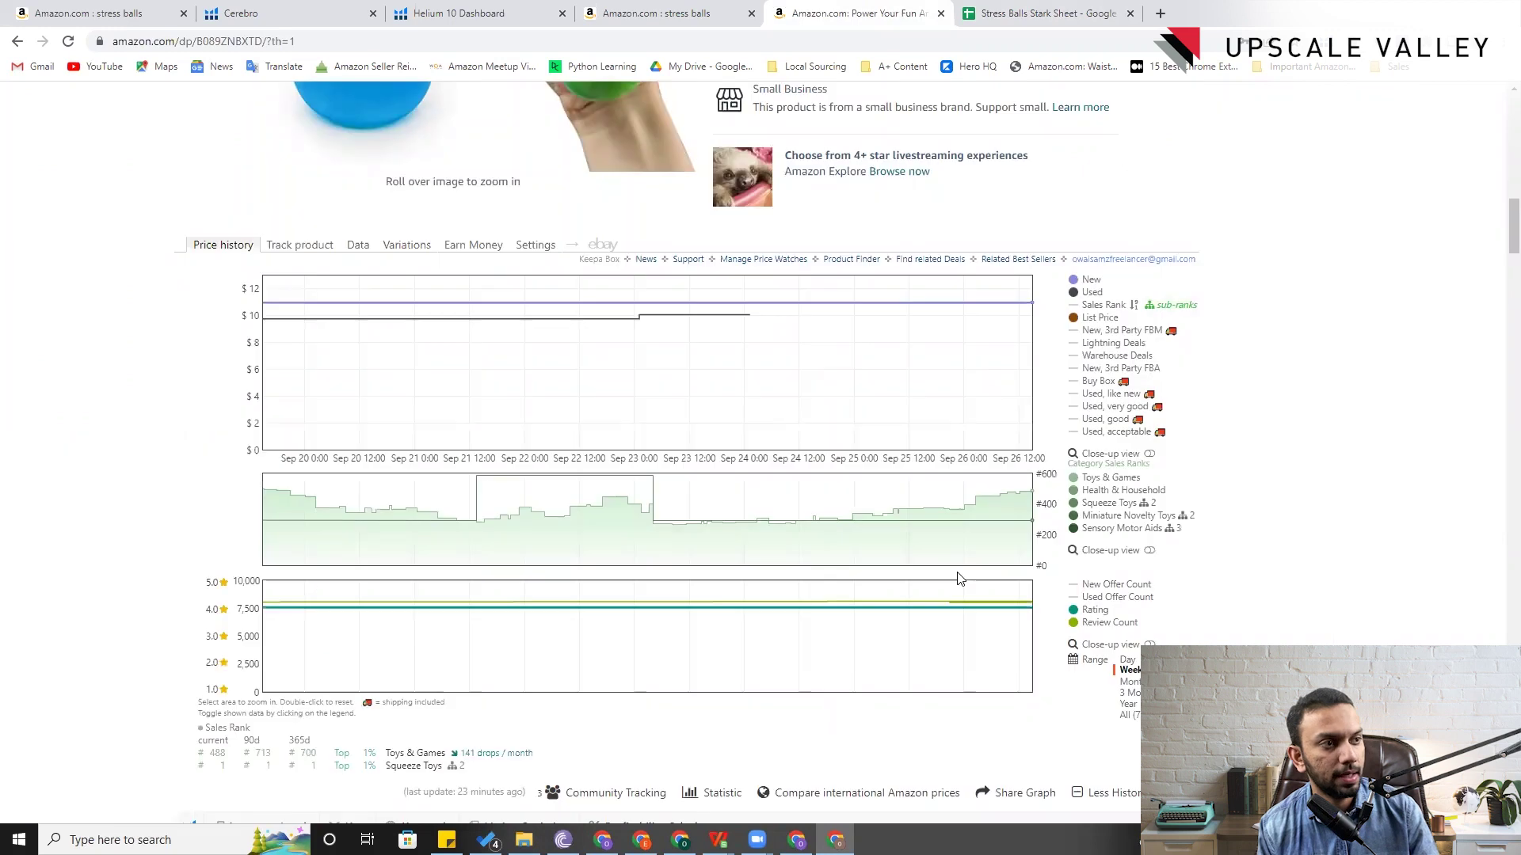
pyautogui.click(1098, 307)
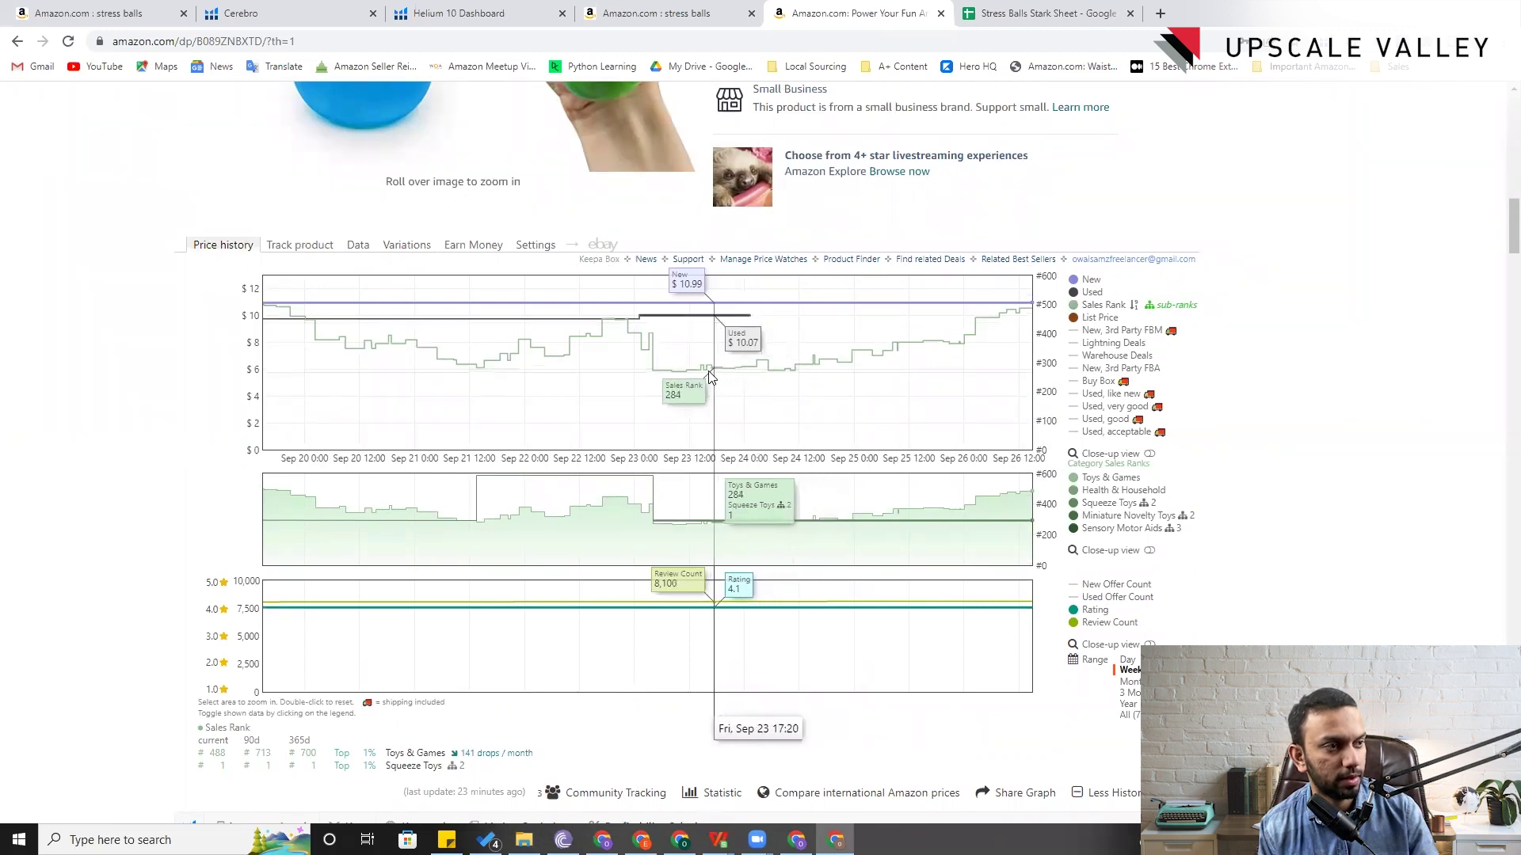
pyautogui.click(1133, 696)
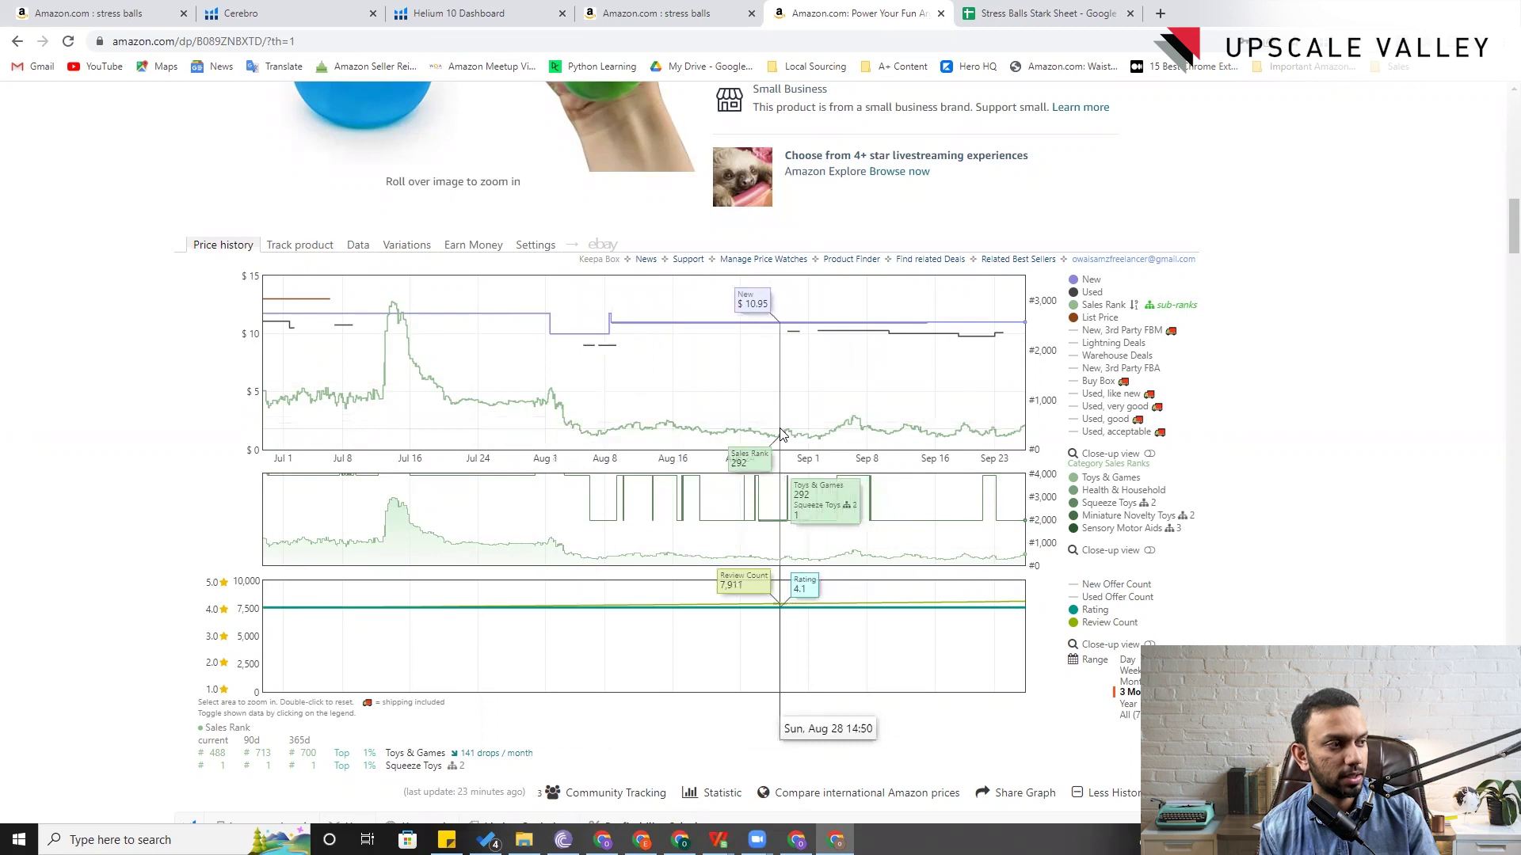
# - Find the main-category Best Sellers Rank in the product information and enter 413 as Seller 1's Current BSR
pyautogui.scroll(-10, 1288, 514)
pyautogui.scroll(-15, 1288, 514)
pyautogui.scroll(5, 1290, 511)
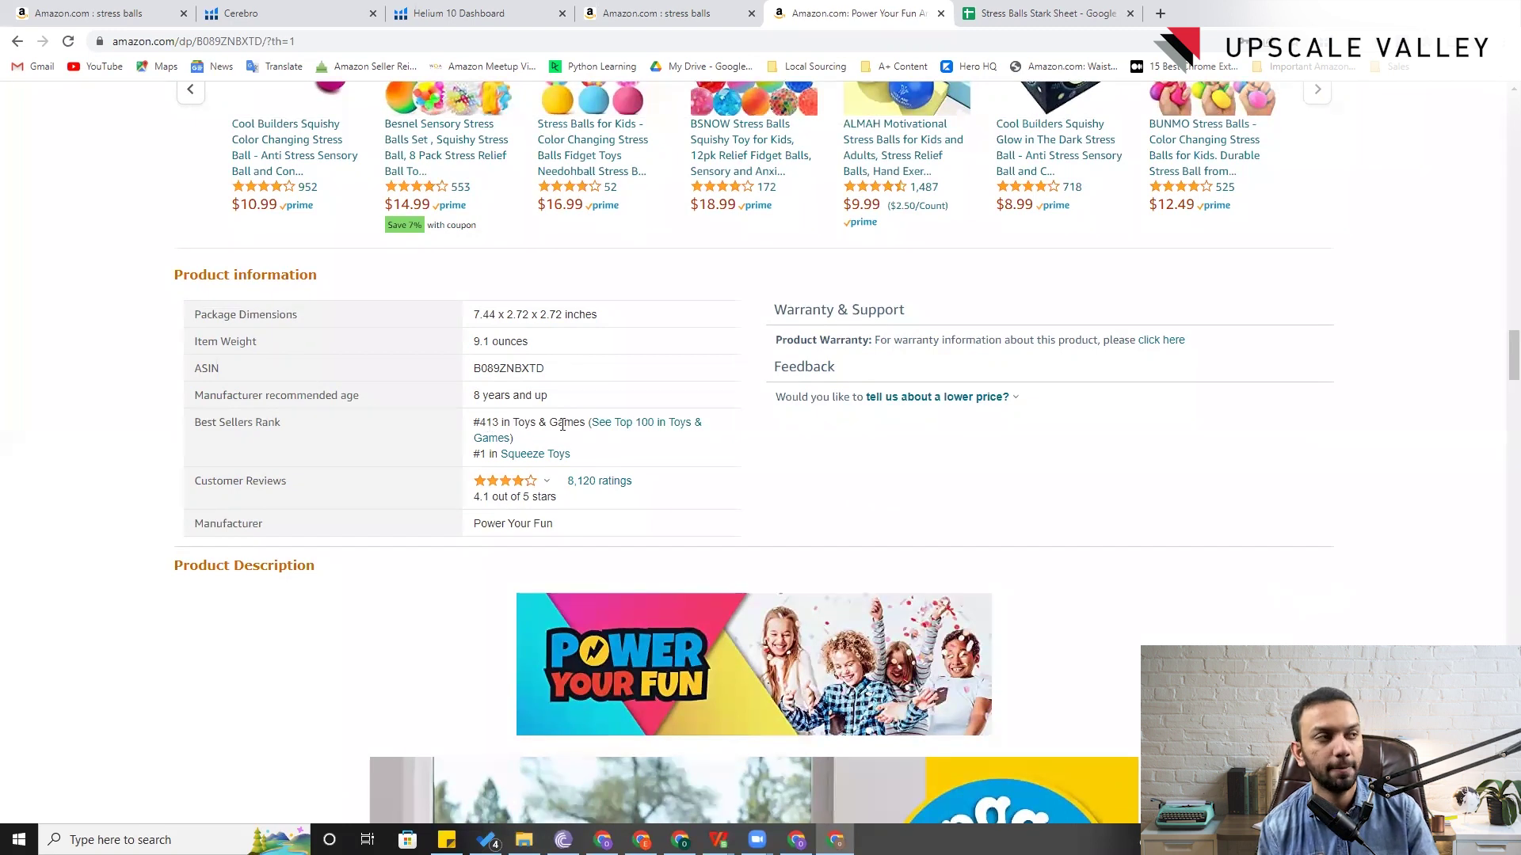
pyautogui.click(1044, 13)
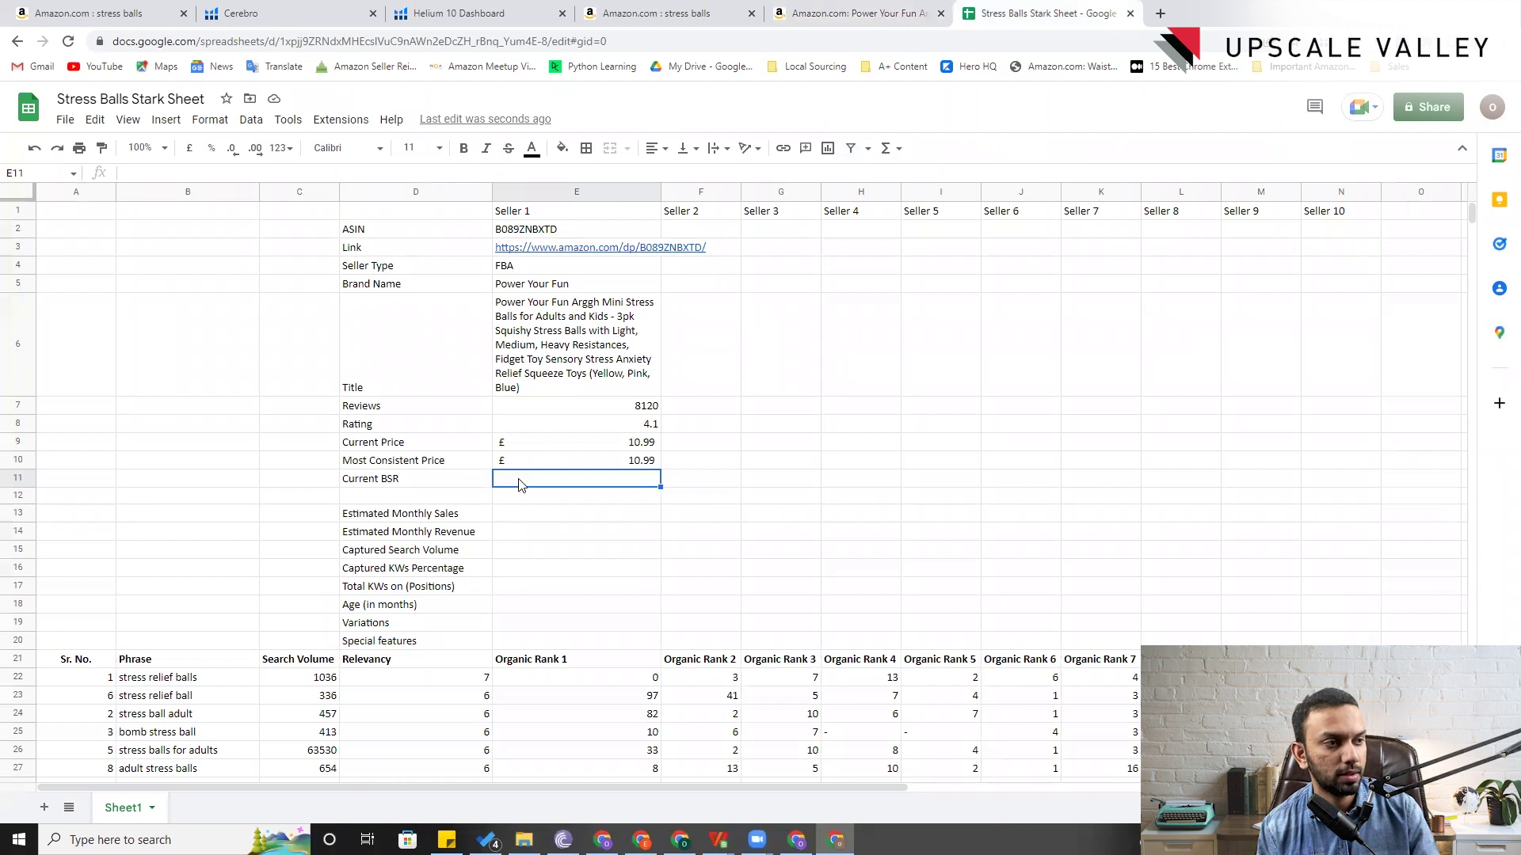
pyautogui.write('413')
pyautogui.press('Return')
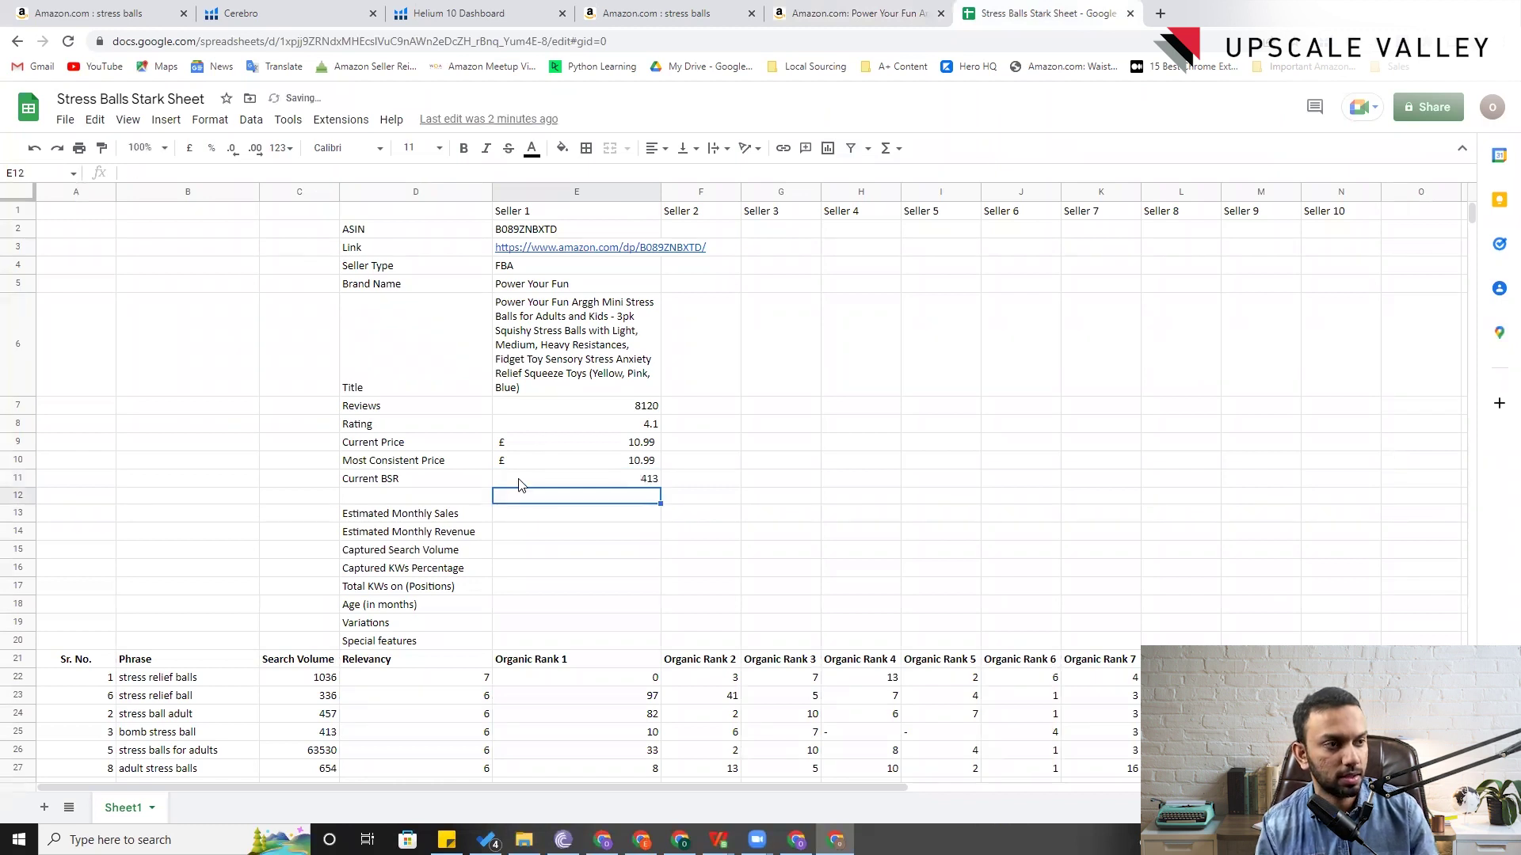
# - Label the blank row under Current BSR "Last 3 months avrg bsr" and enter 350 for Seller 1
pyautogui.press('Left')
pyautogui.write('Most')
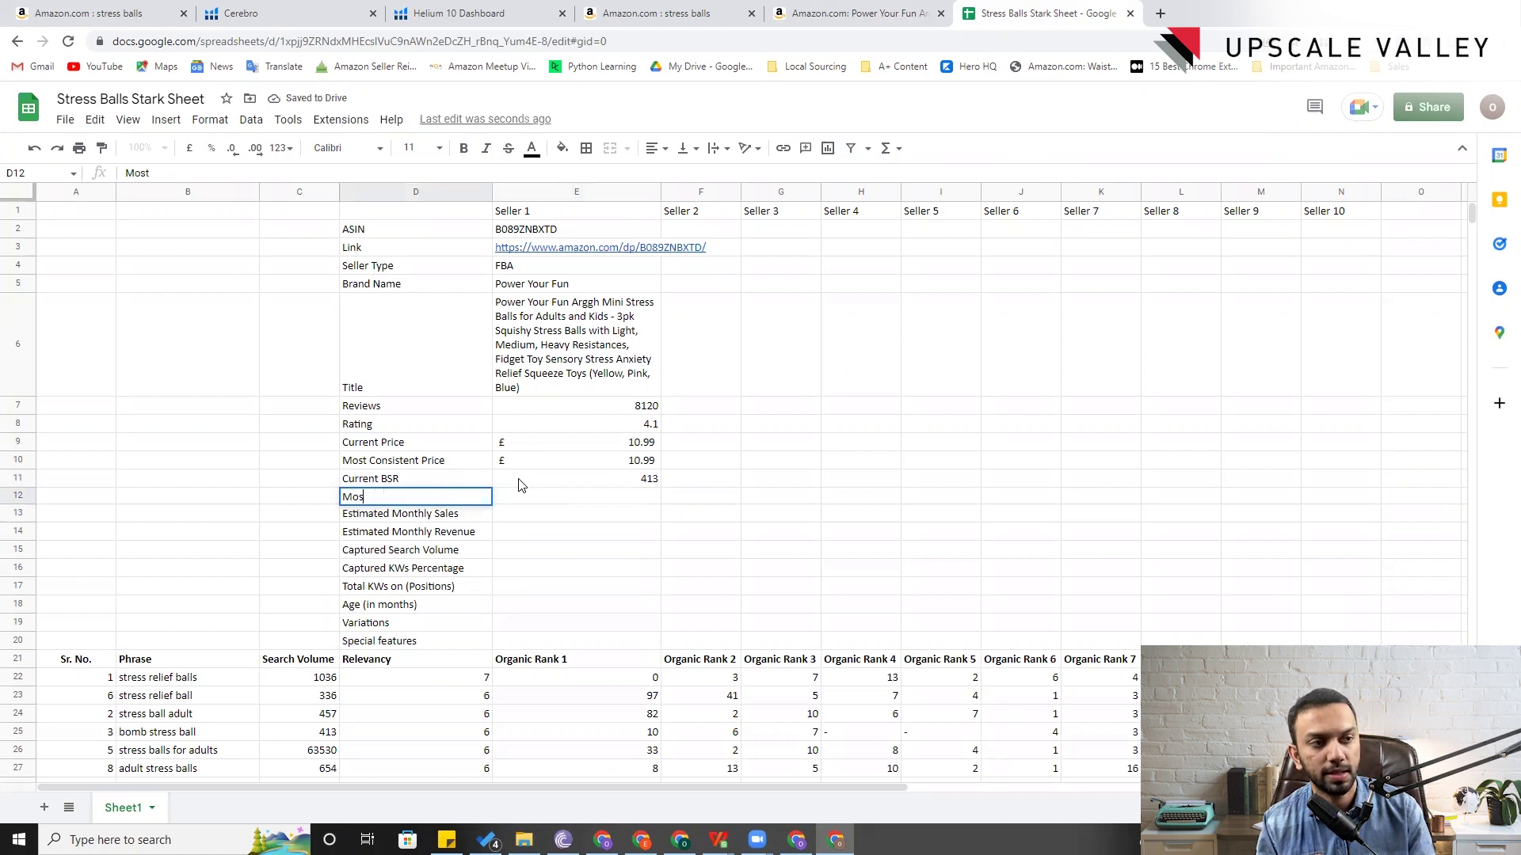
pyautogui.write(' coLast 3 months avrg bsr')
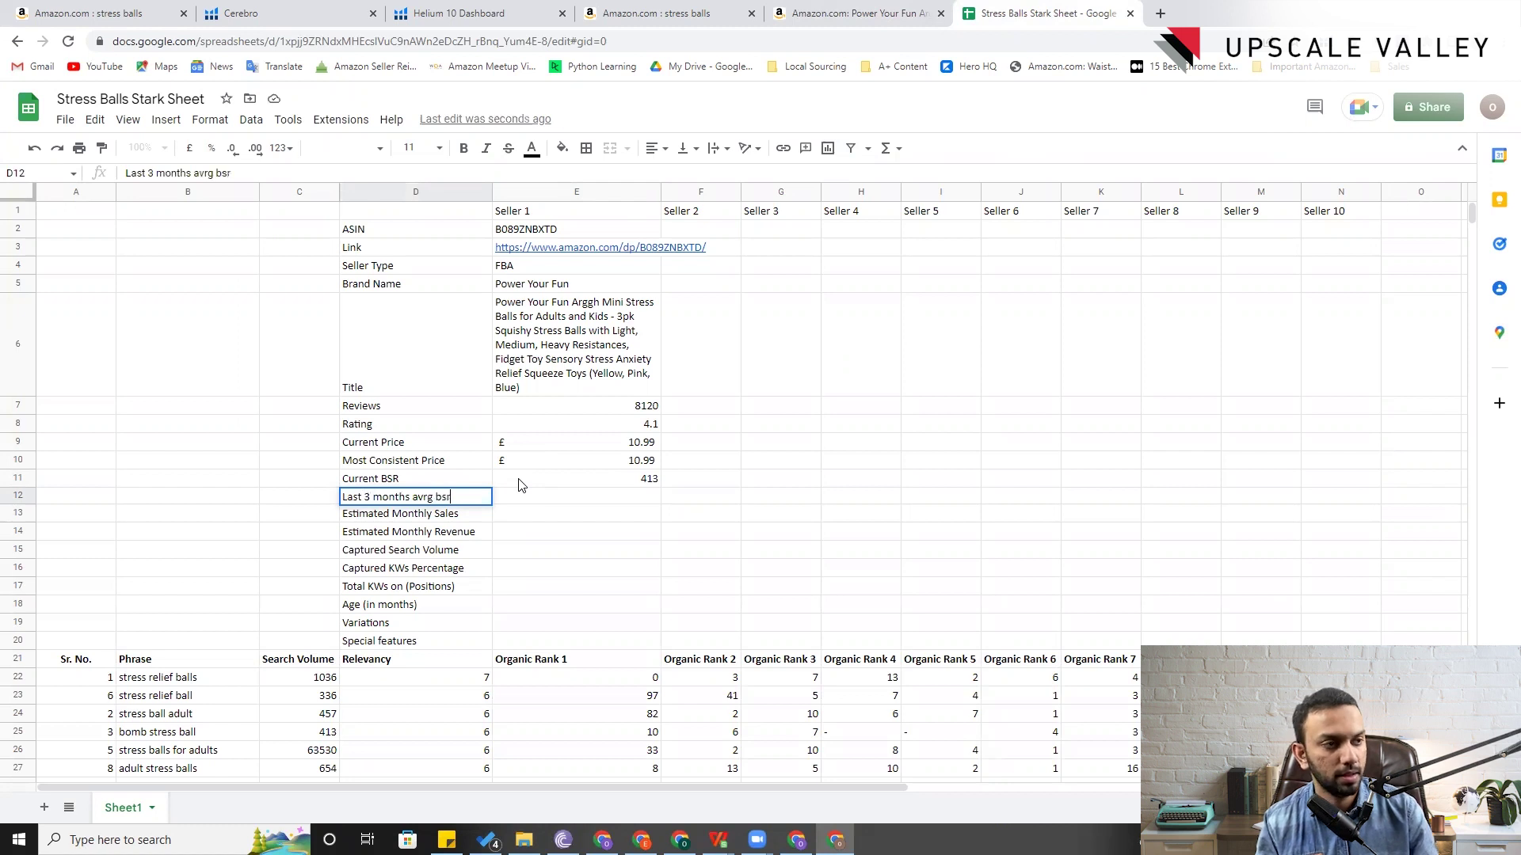
pyautogui.press('Tab')
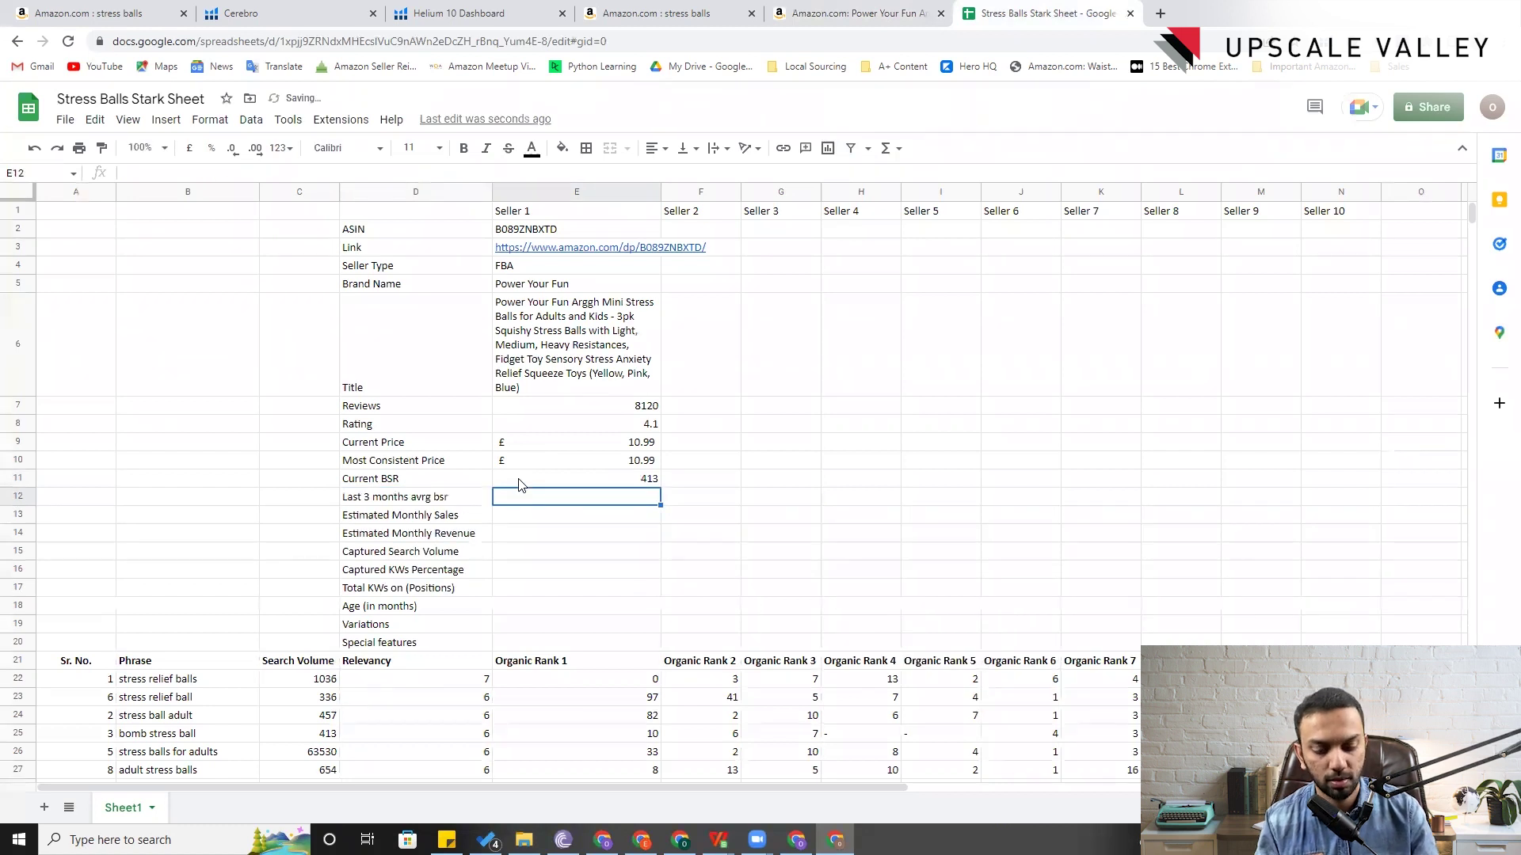
pyautogui.write('350')
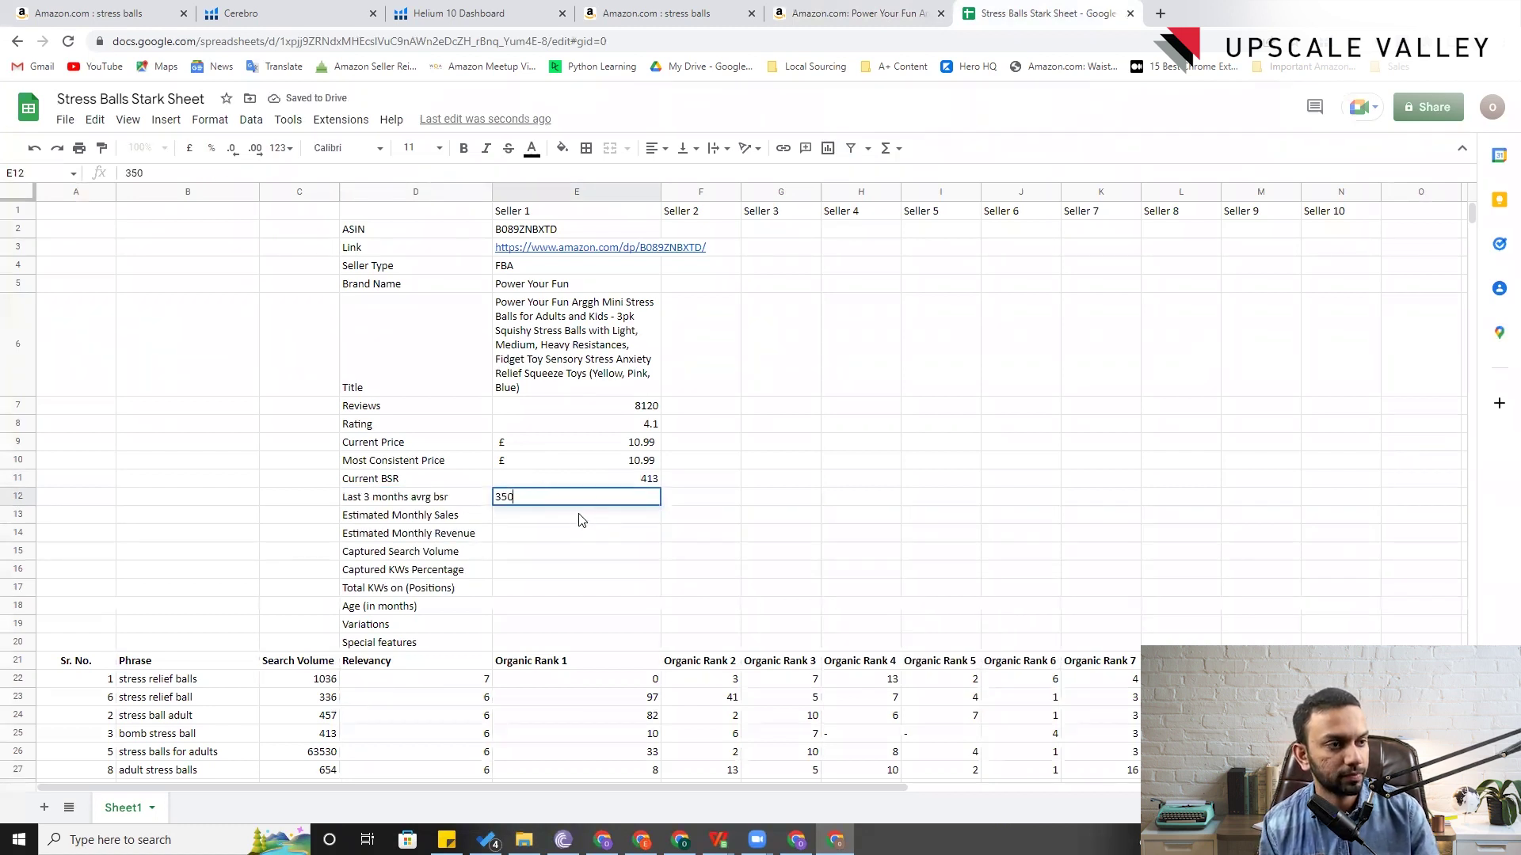
pyautogui.click(582, 517)
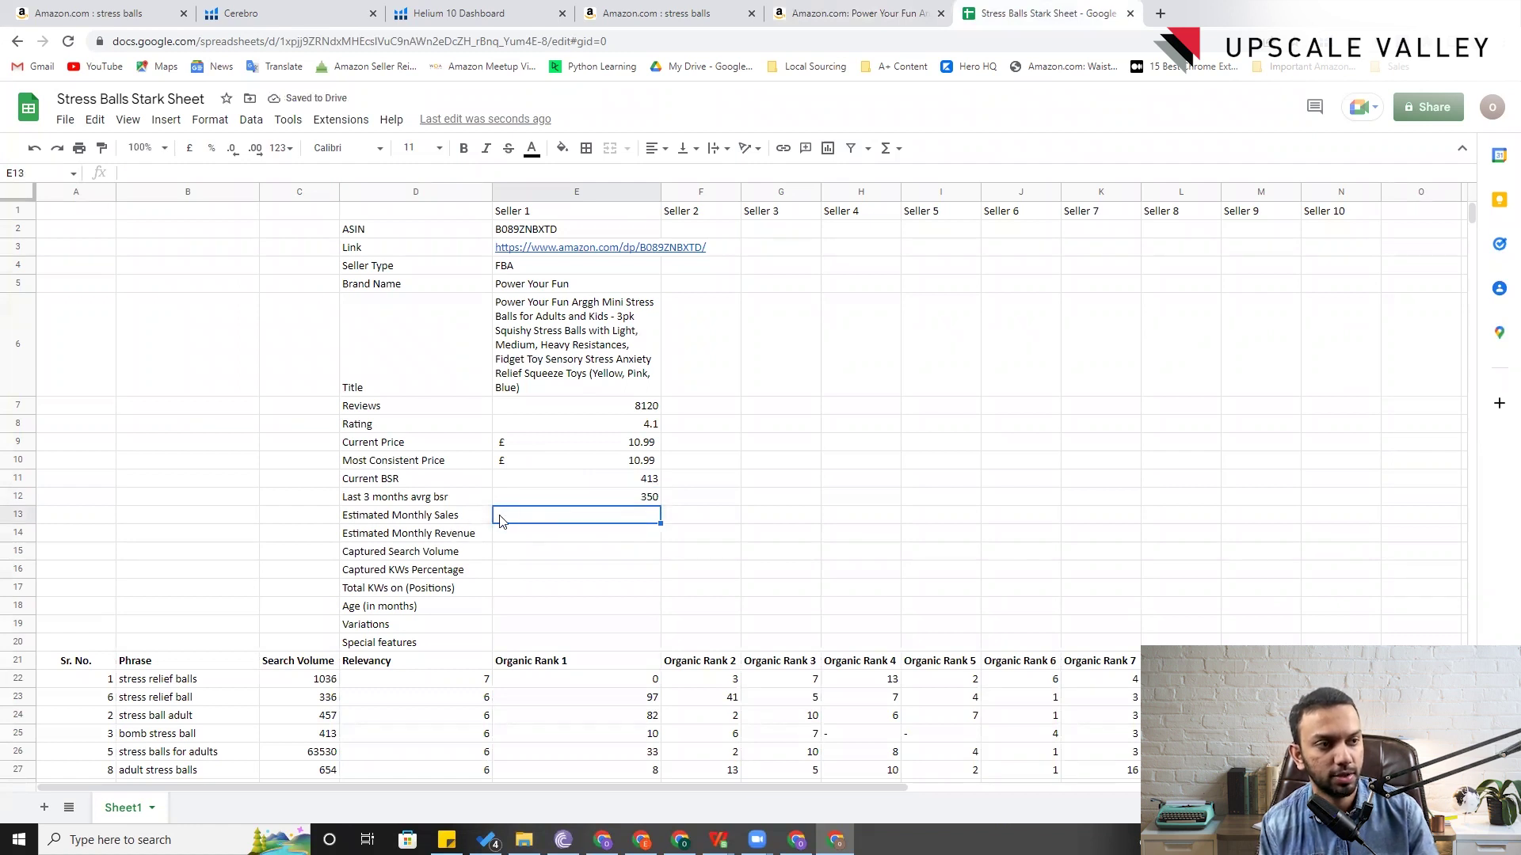
# - Create a new filter view on the keyword table, starting from its header row 21
pyautogui.click(507, 540)
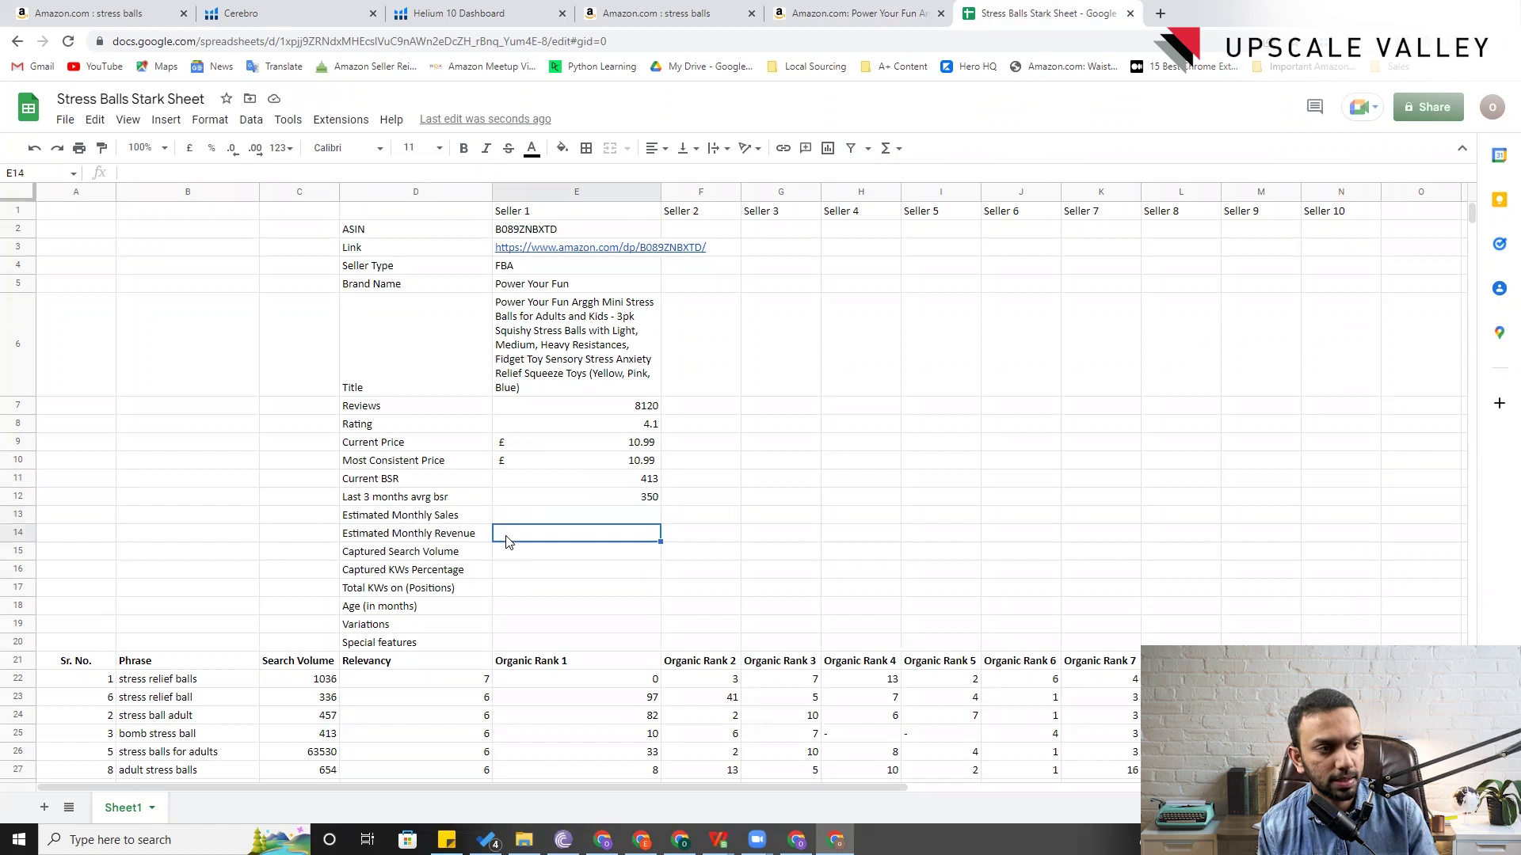
pyautogui.click(501, 558)
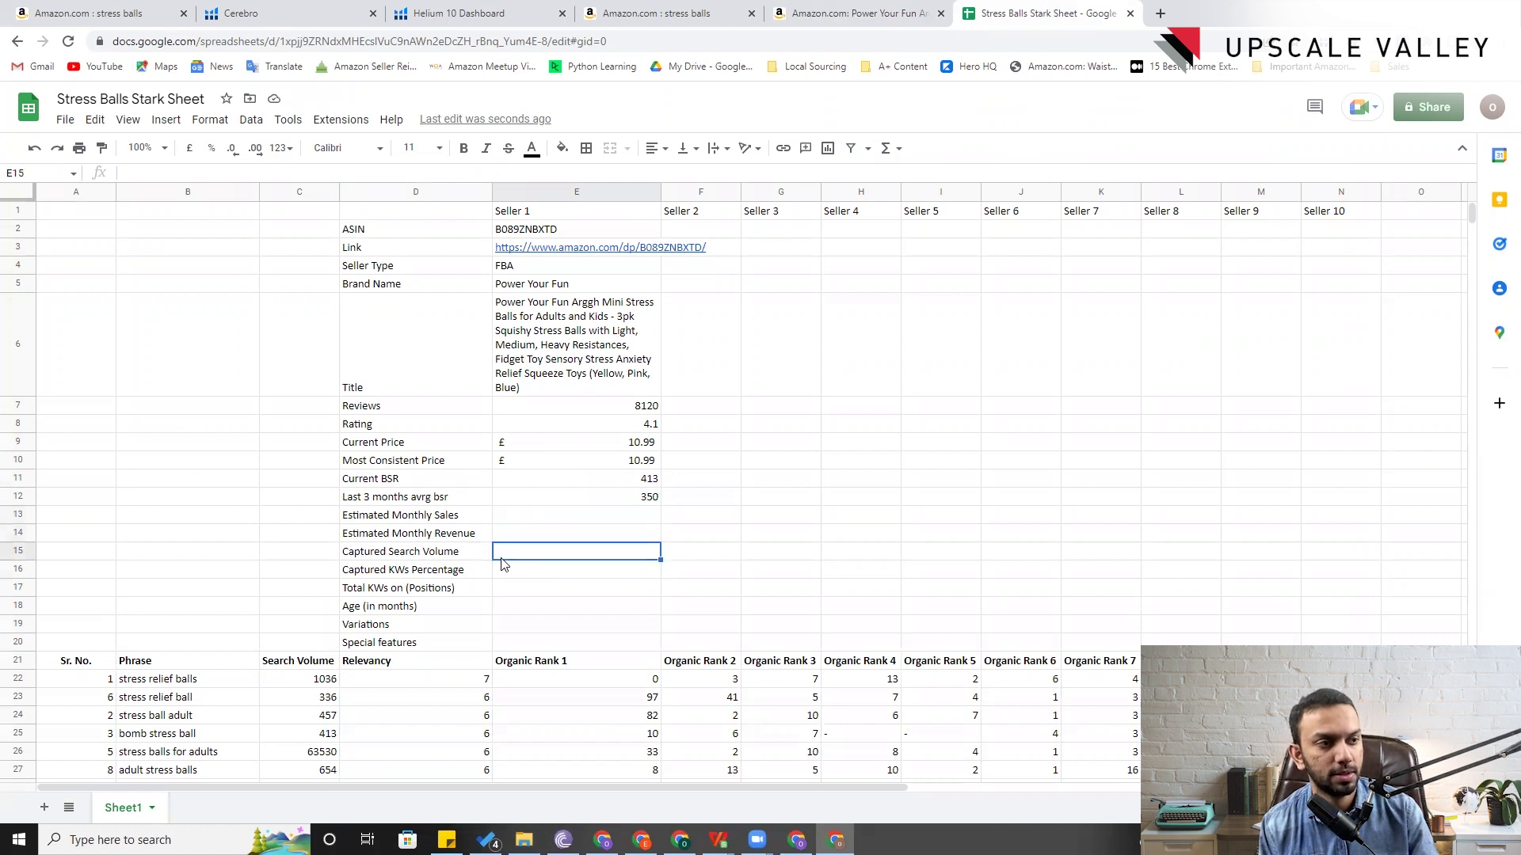
pyautogui.scroll(-1, 499, 564)
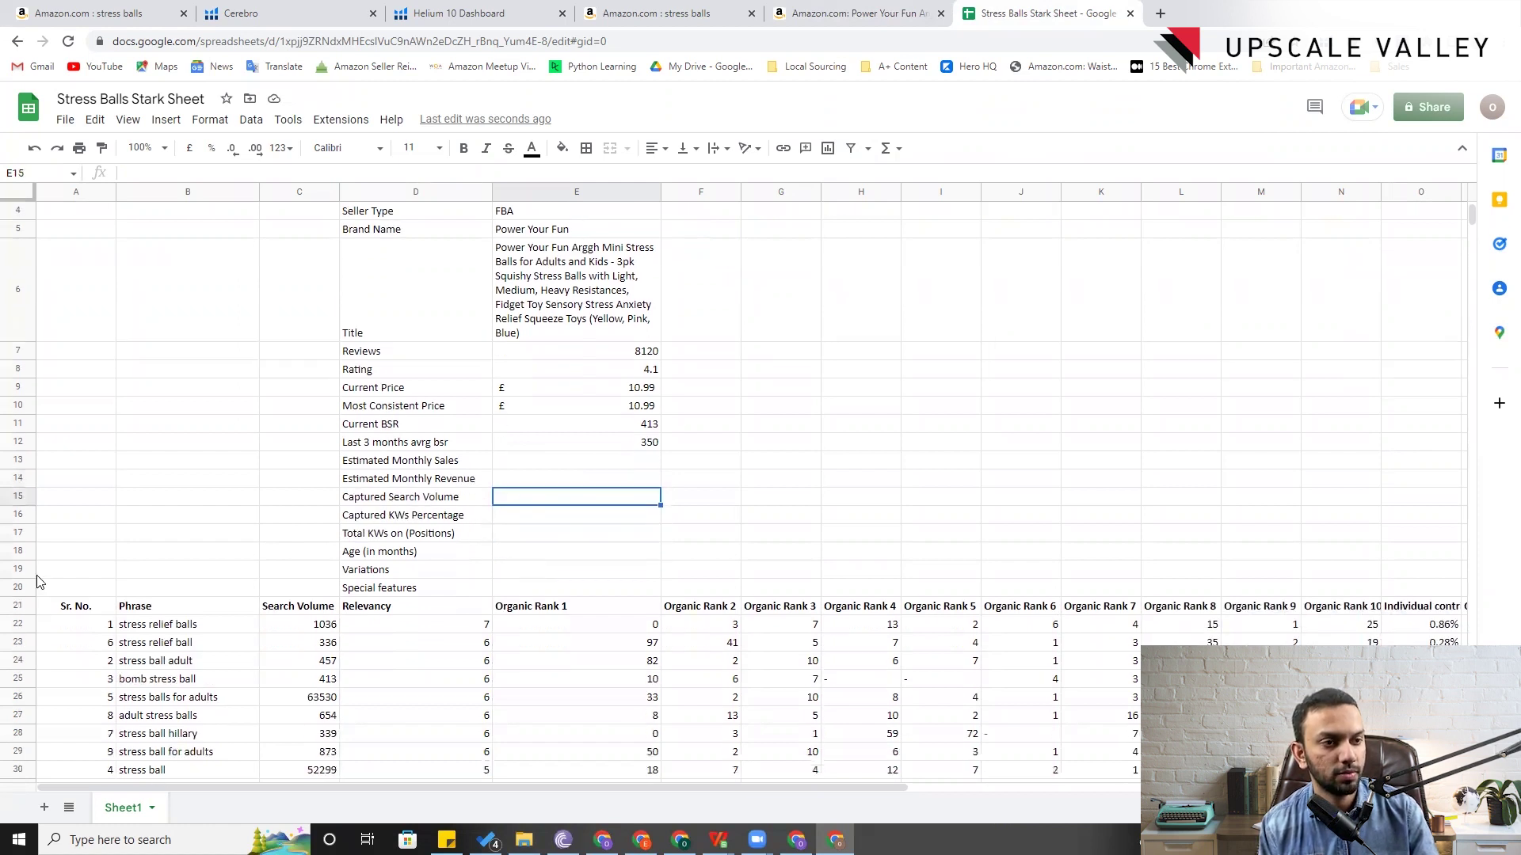
pyautogui.click(17, 607)
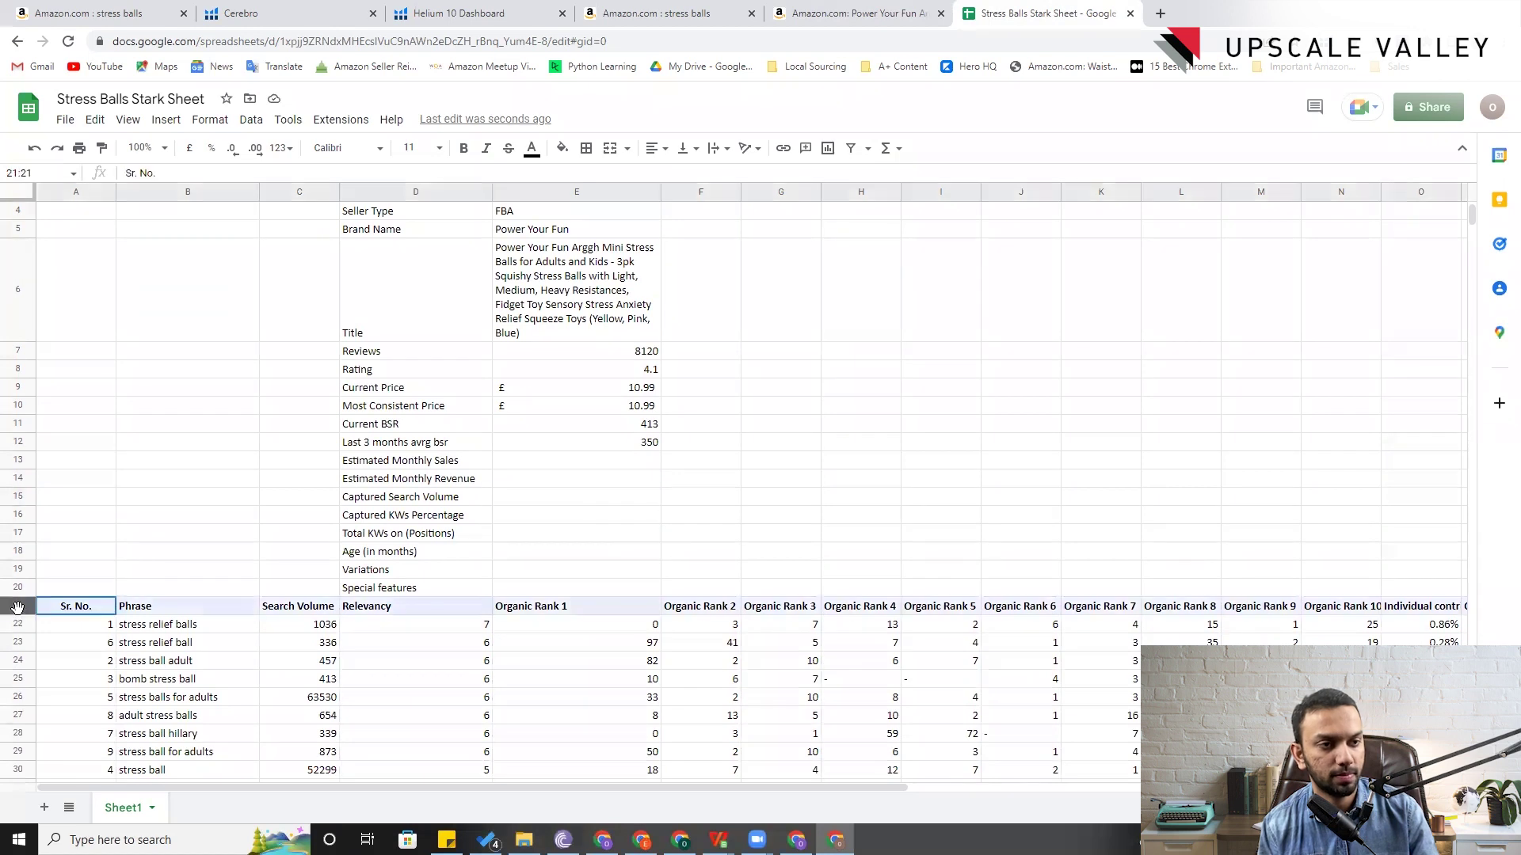
pyautogui.hotkey('ctrl', 'shift', 'Down')
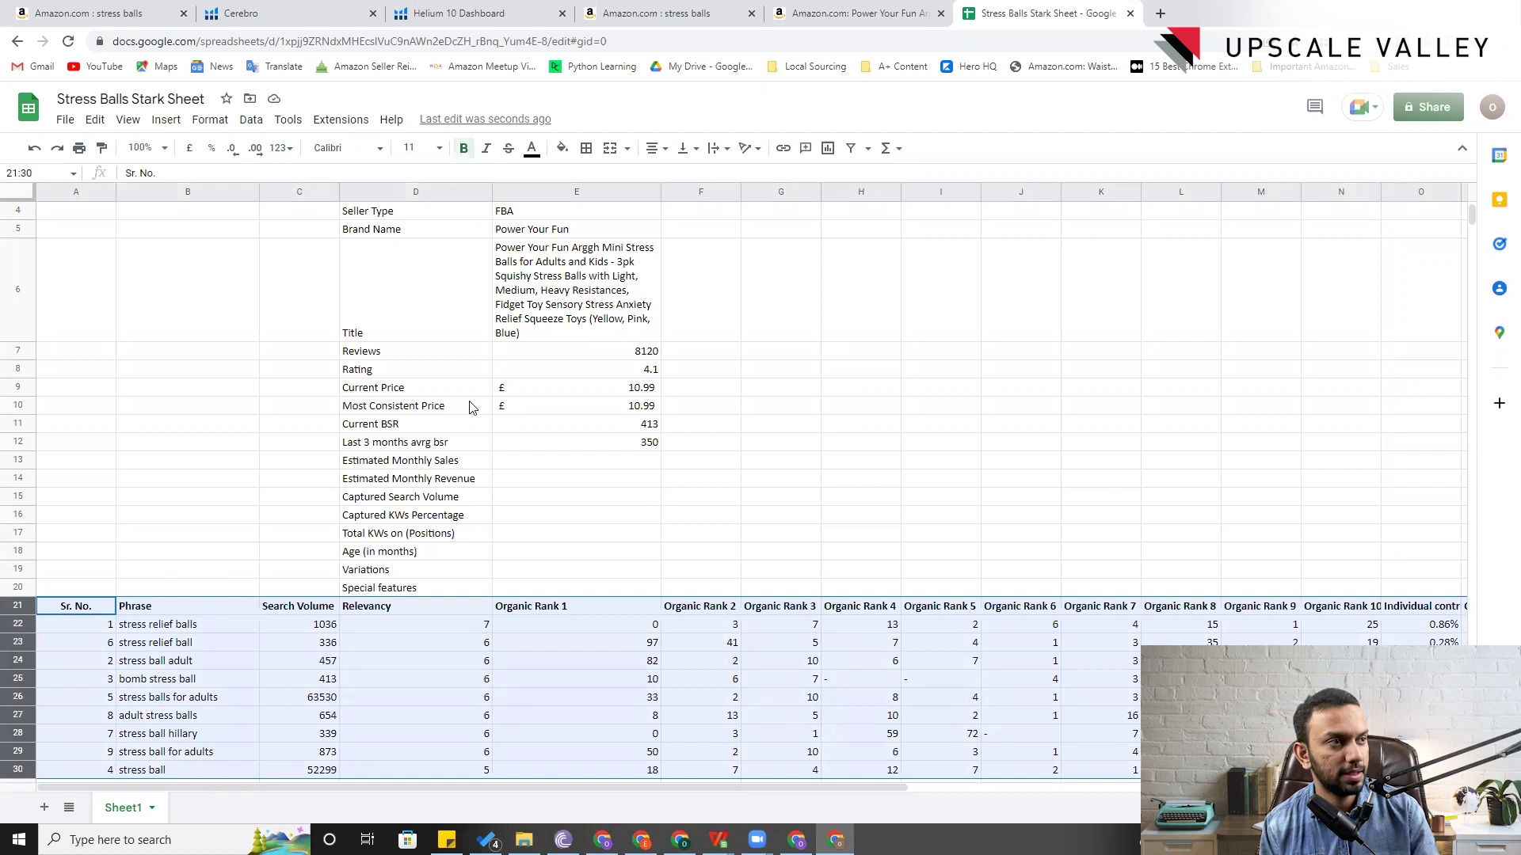
pyautogui.click(868, 149)
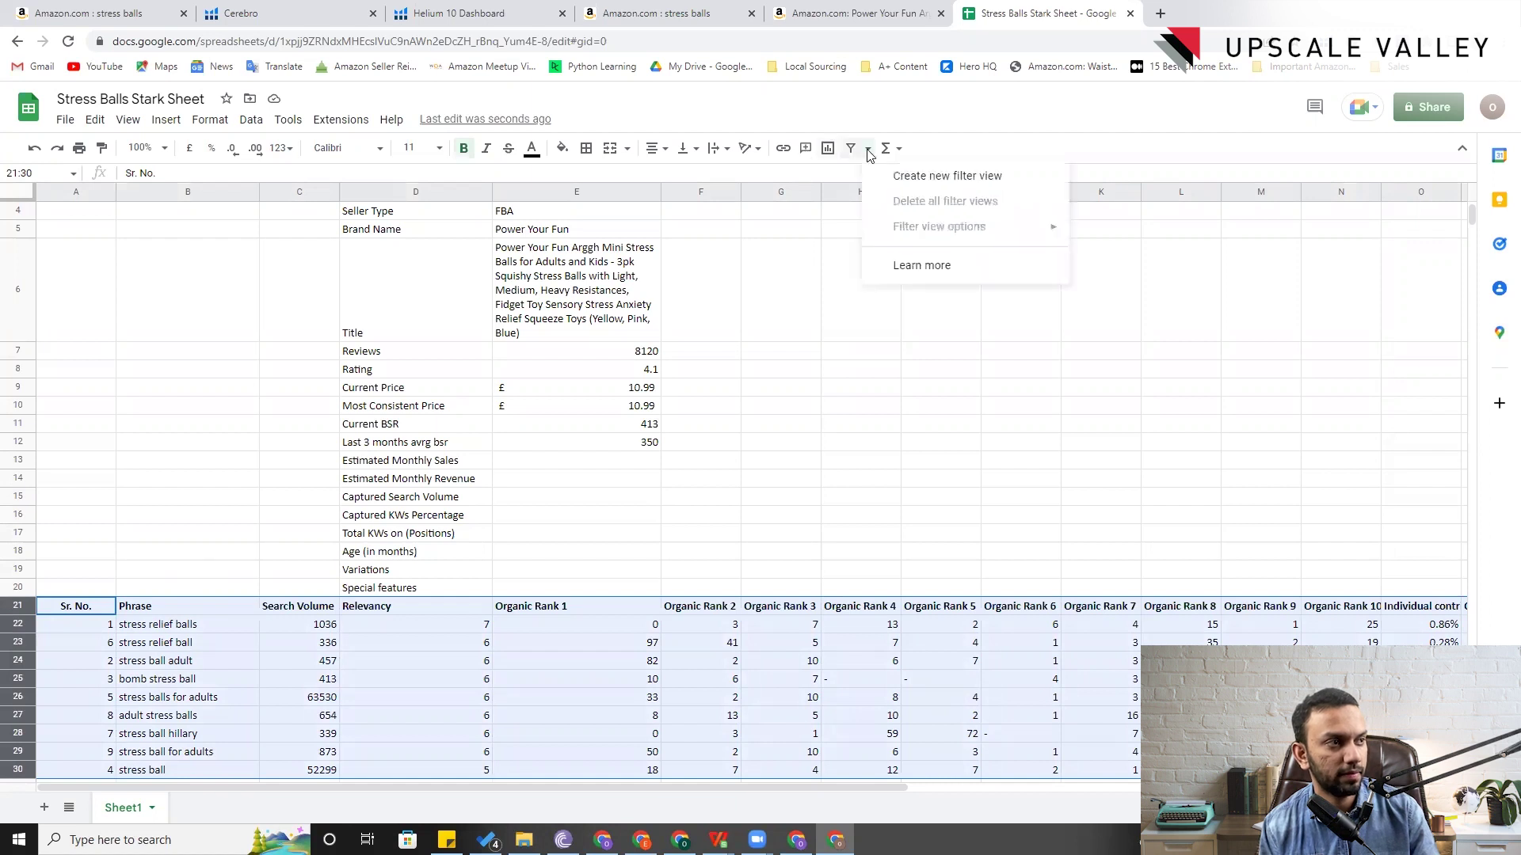
pyautogui.click(900, 180)
# - Filter the Organic Rank 1 column to show only ranks 2, 5, 6, 7, 8, 9 and 10
pyautogui.click(652, 692)
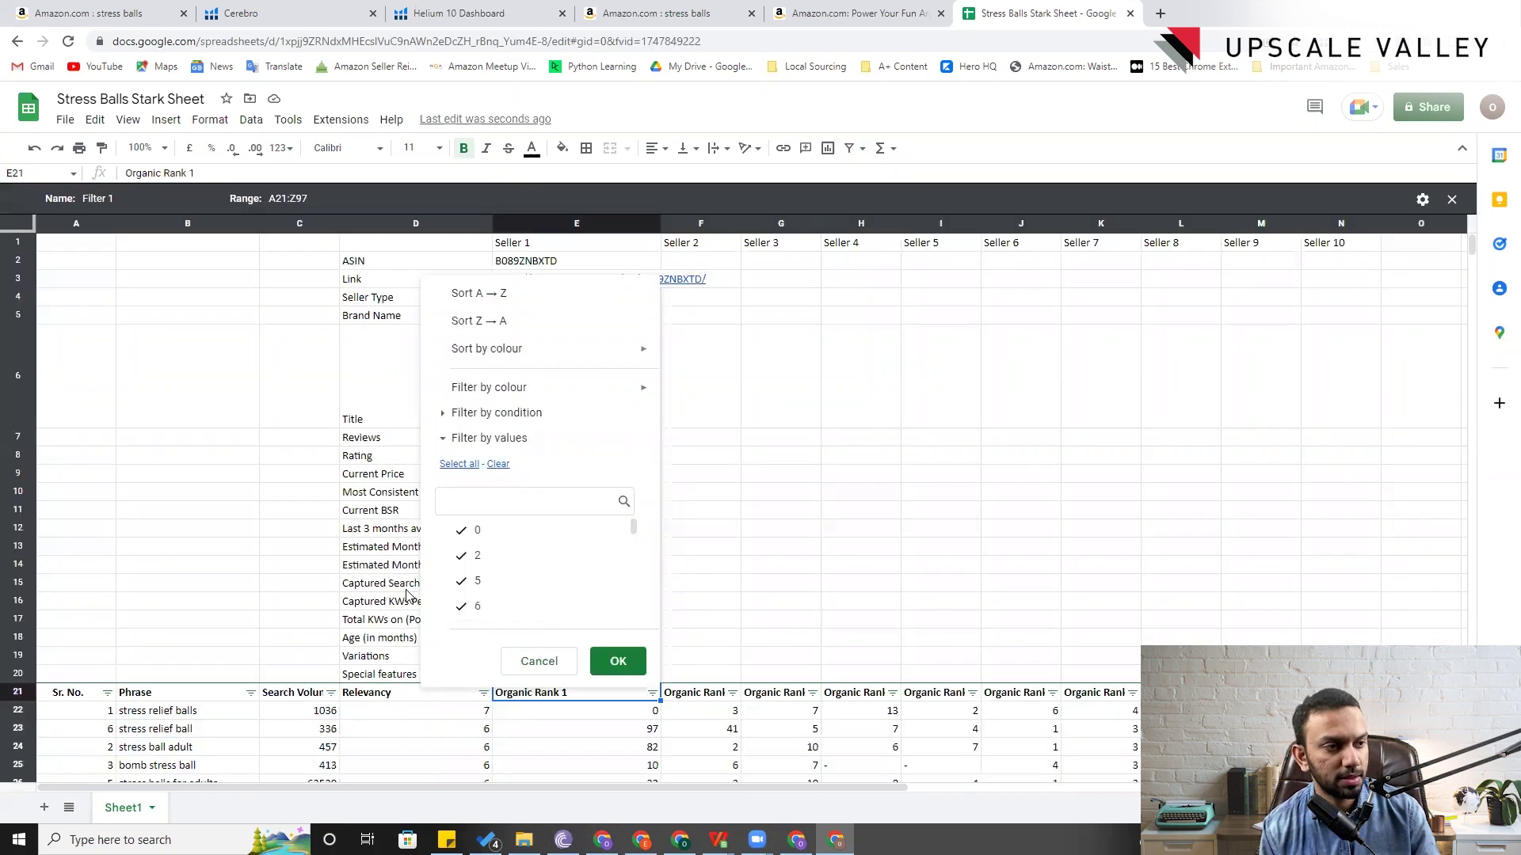
pyautogui.click(498, 533)
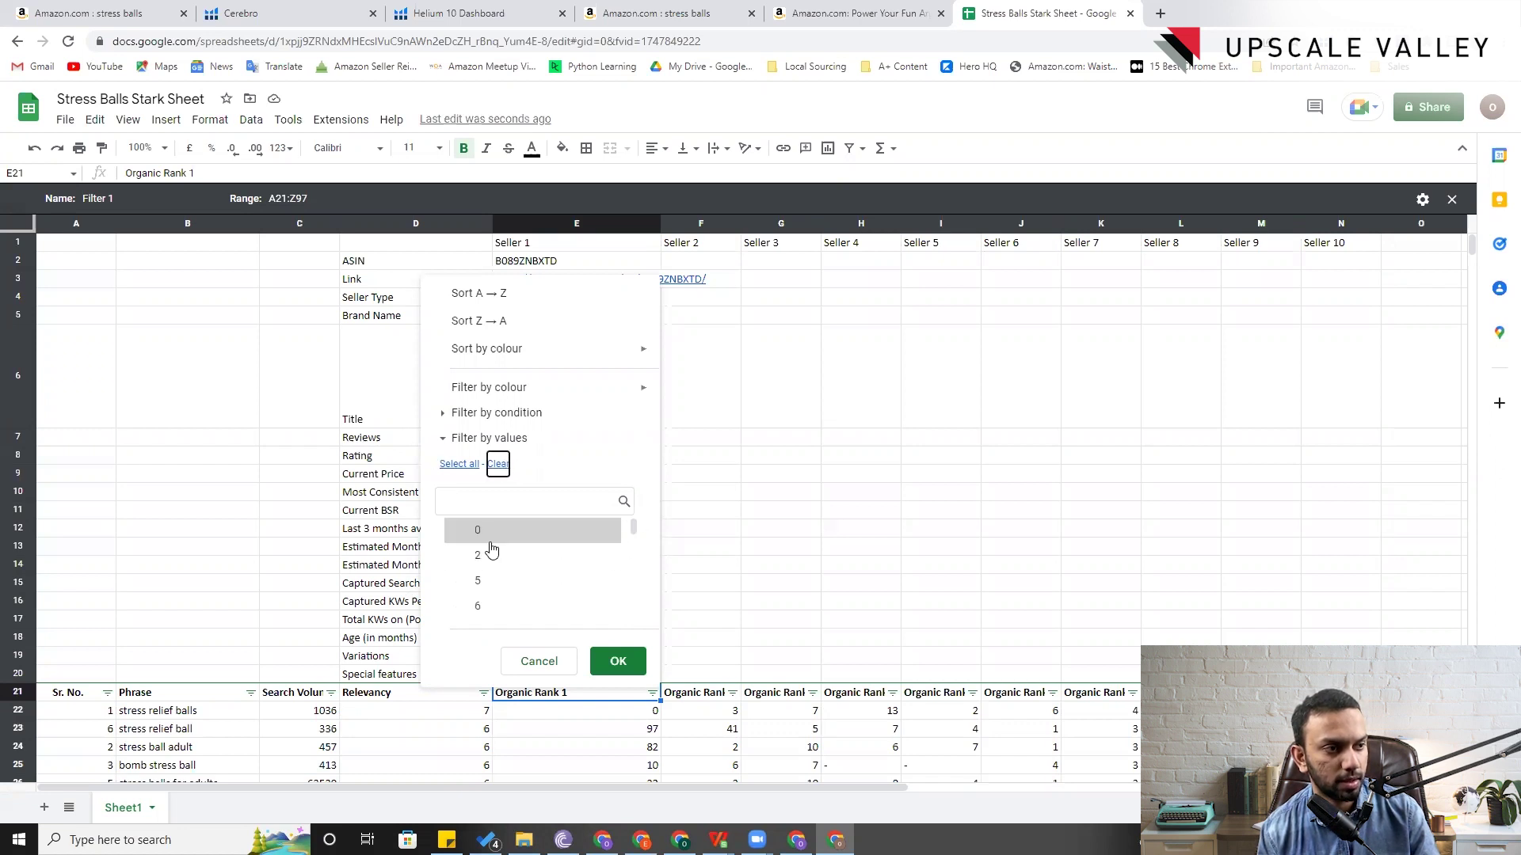
pyautogui.click(487, 602)
pyautogui.scroll(-2, 519, 579)
pyautogui.click(509, 534)
pyautogui.click(503, 559)
pyautogui.click(499, 584)
pyautogui.click(497, 607)
pyautogui.scroll(-3, 520, 575)
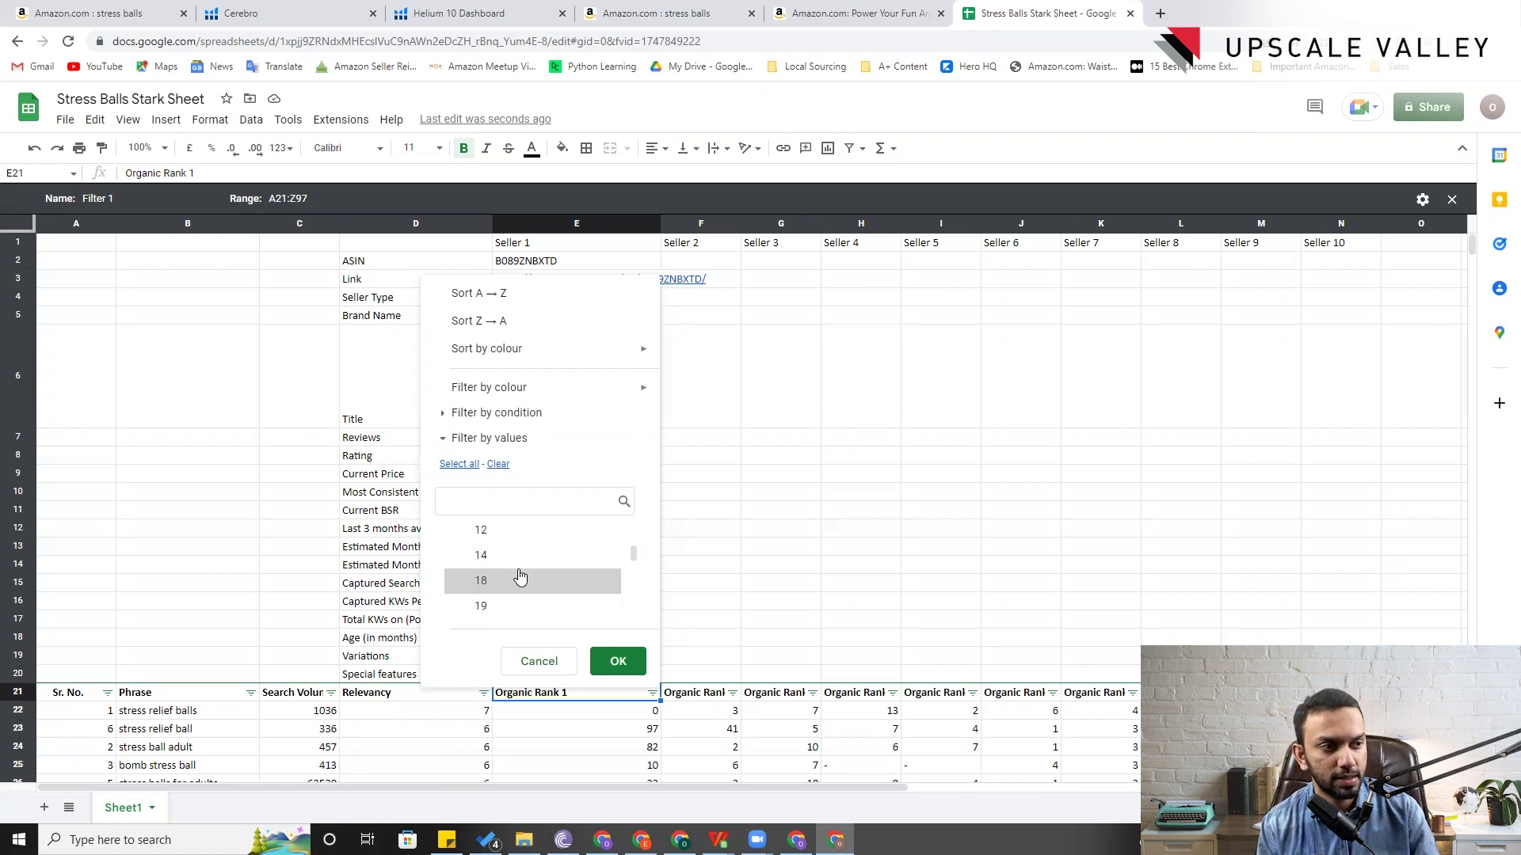
pyautogui.scroll(3, 519, 576)
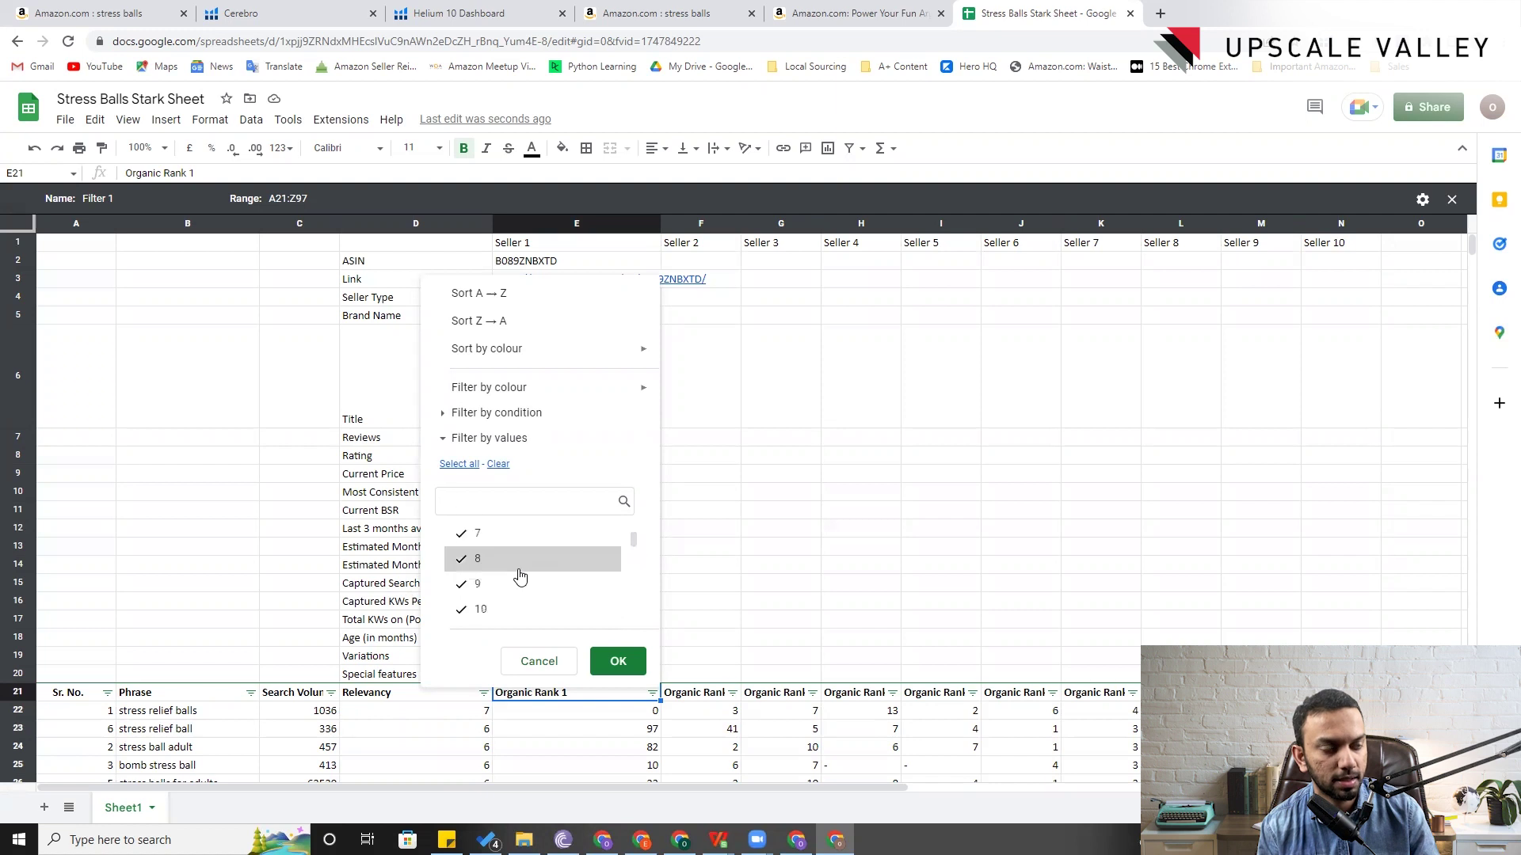
pyautogui.scroll(-3, 520, 576)
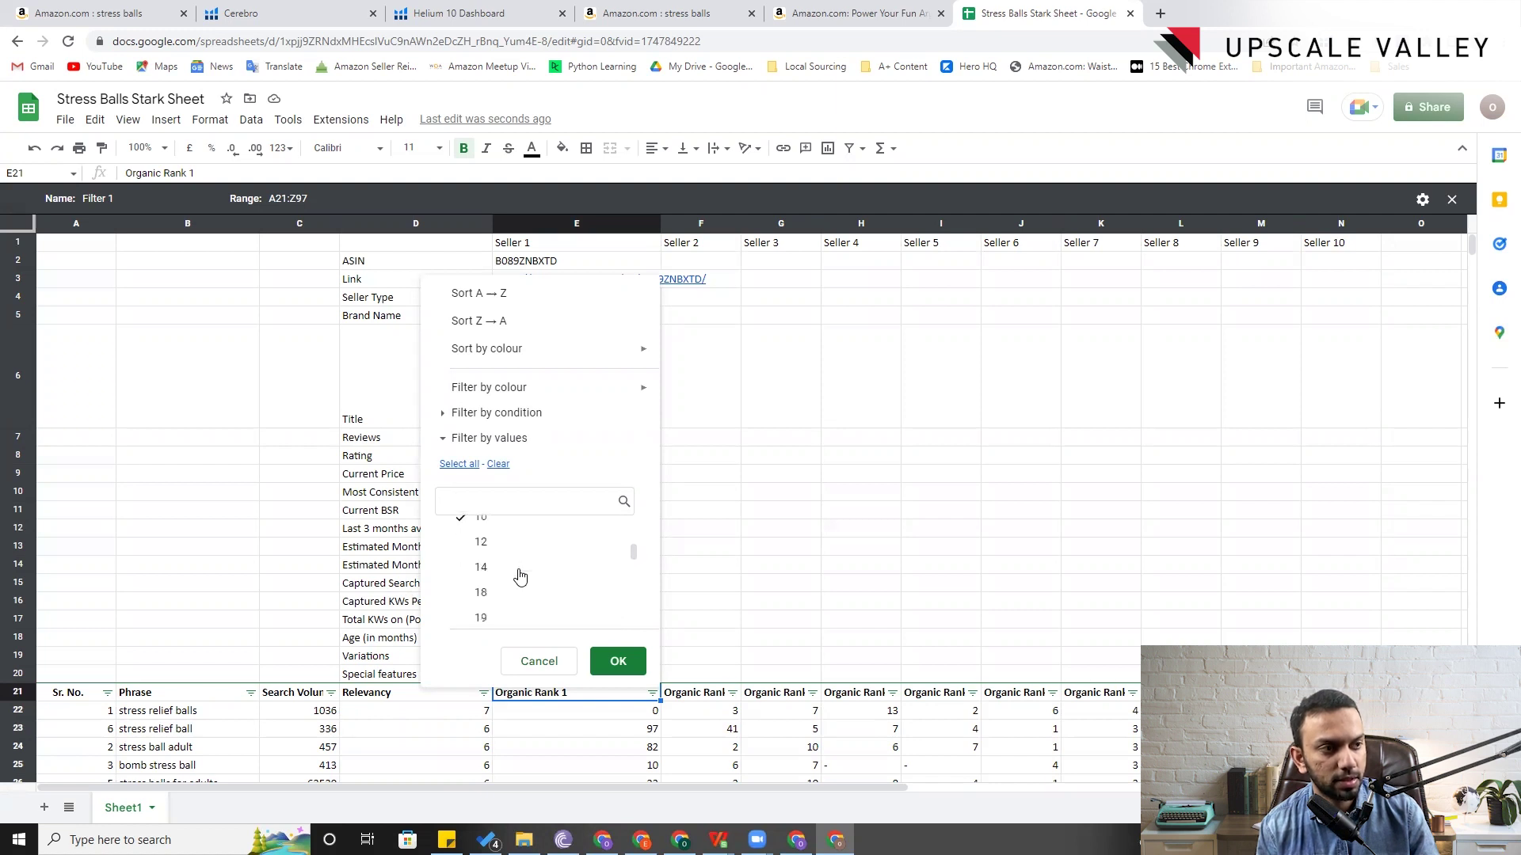
pyautogui.scroll(-1, 520, 576)
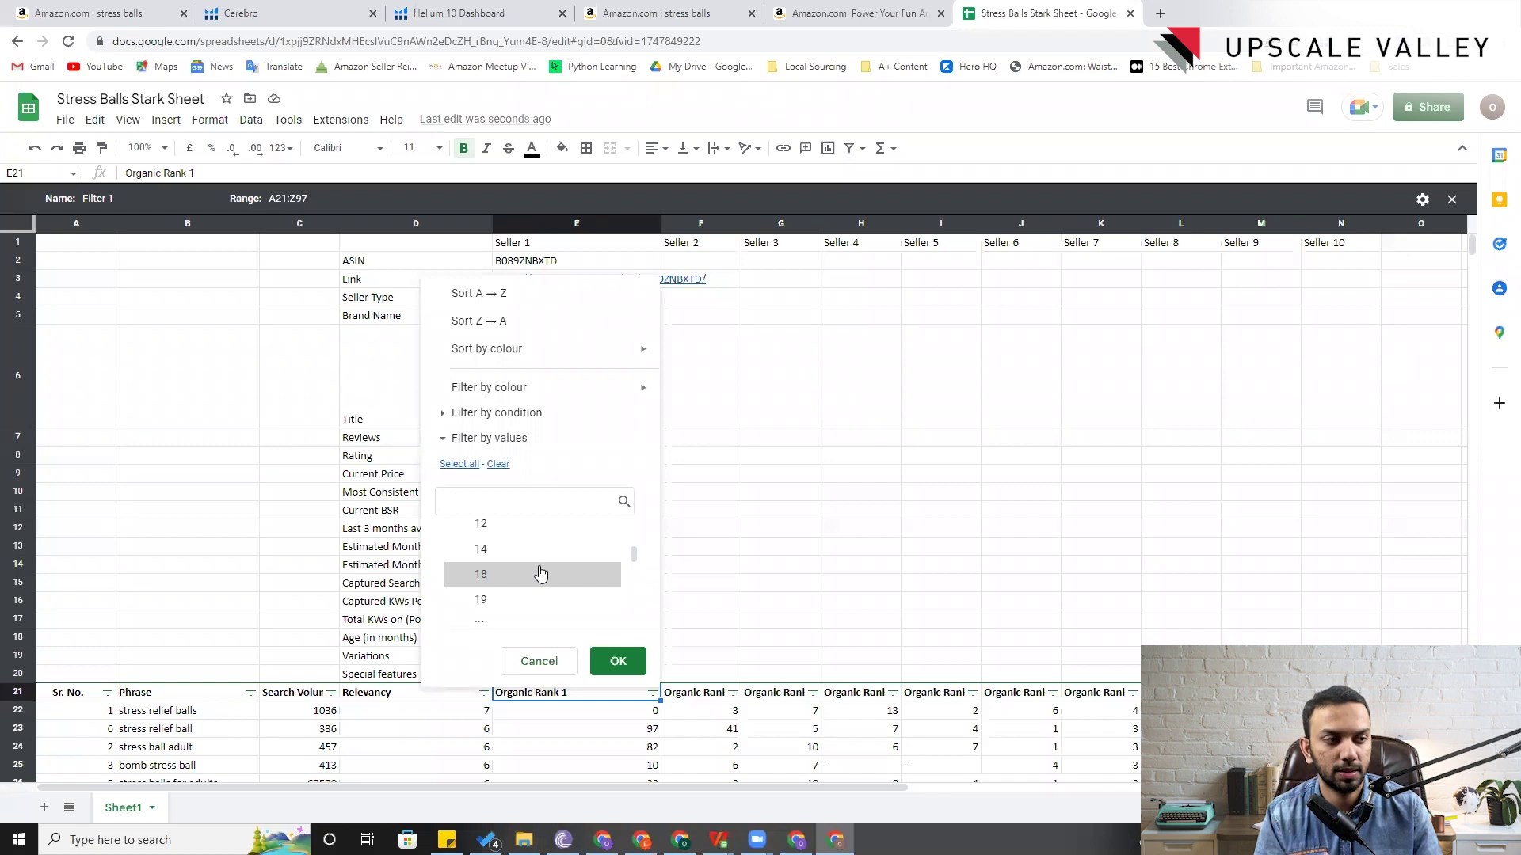
pyautogui.click(622, 661)
# - Select the filtered keywords' Search Volume values to get their sum and enter 11563 as Seller 1's Captured Search Volume
pyautogui.scroll(-3, 670, 645)
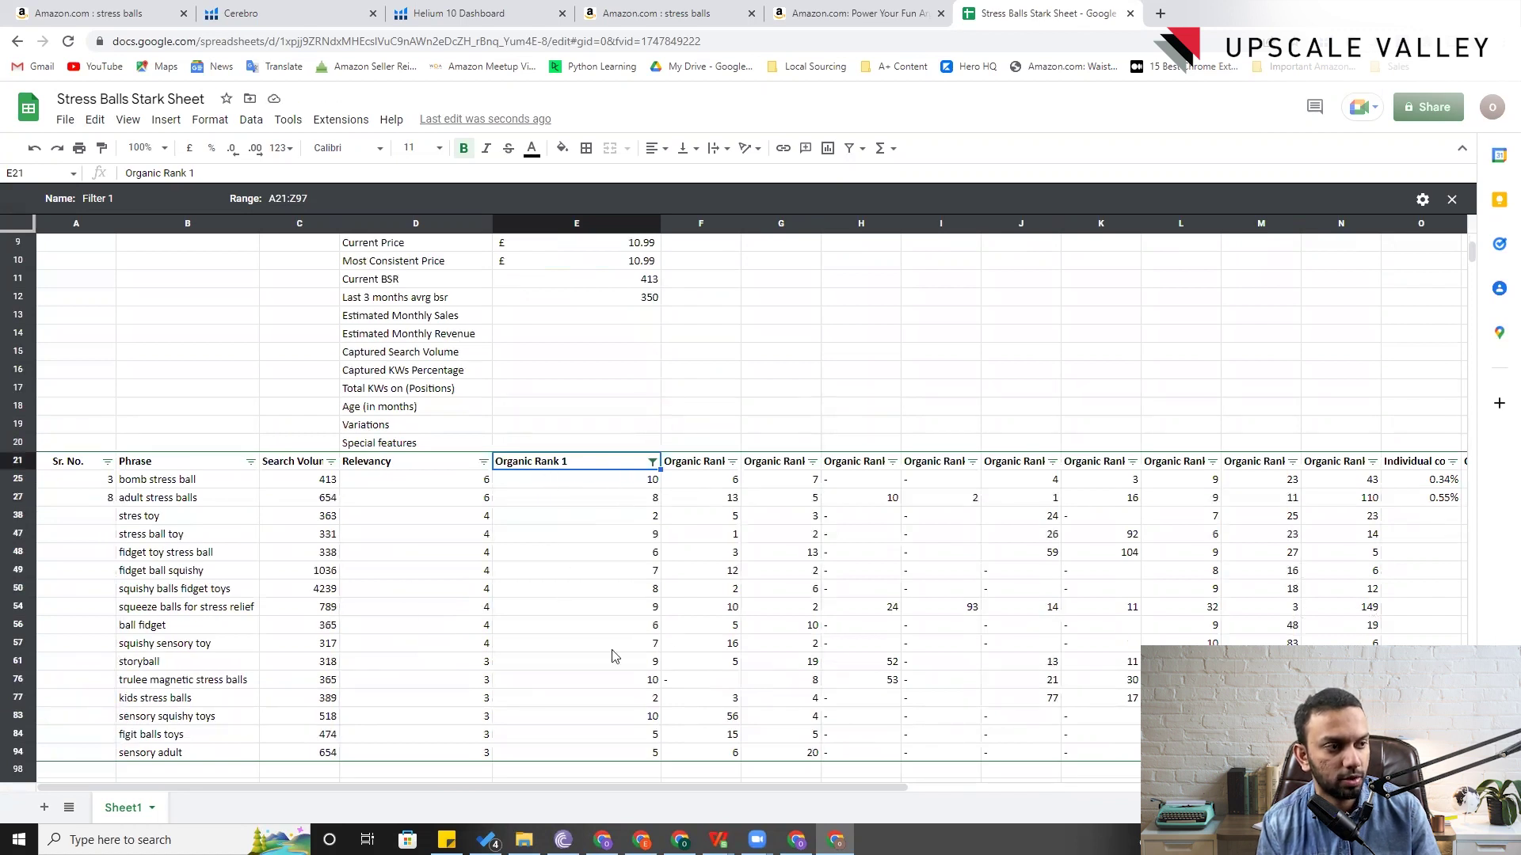
pyautogui.click(306, 484)
pyautogui.hotkey('ctrl', 'shift', 'Down')
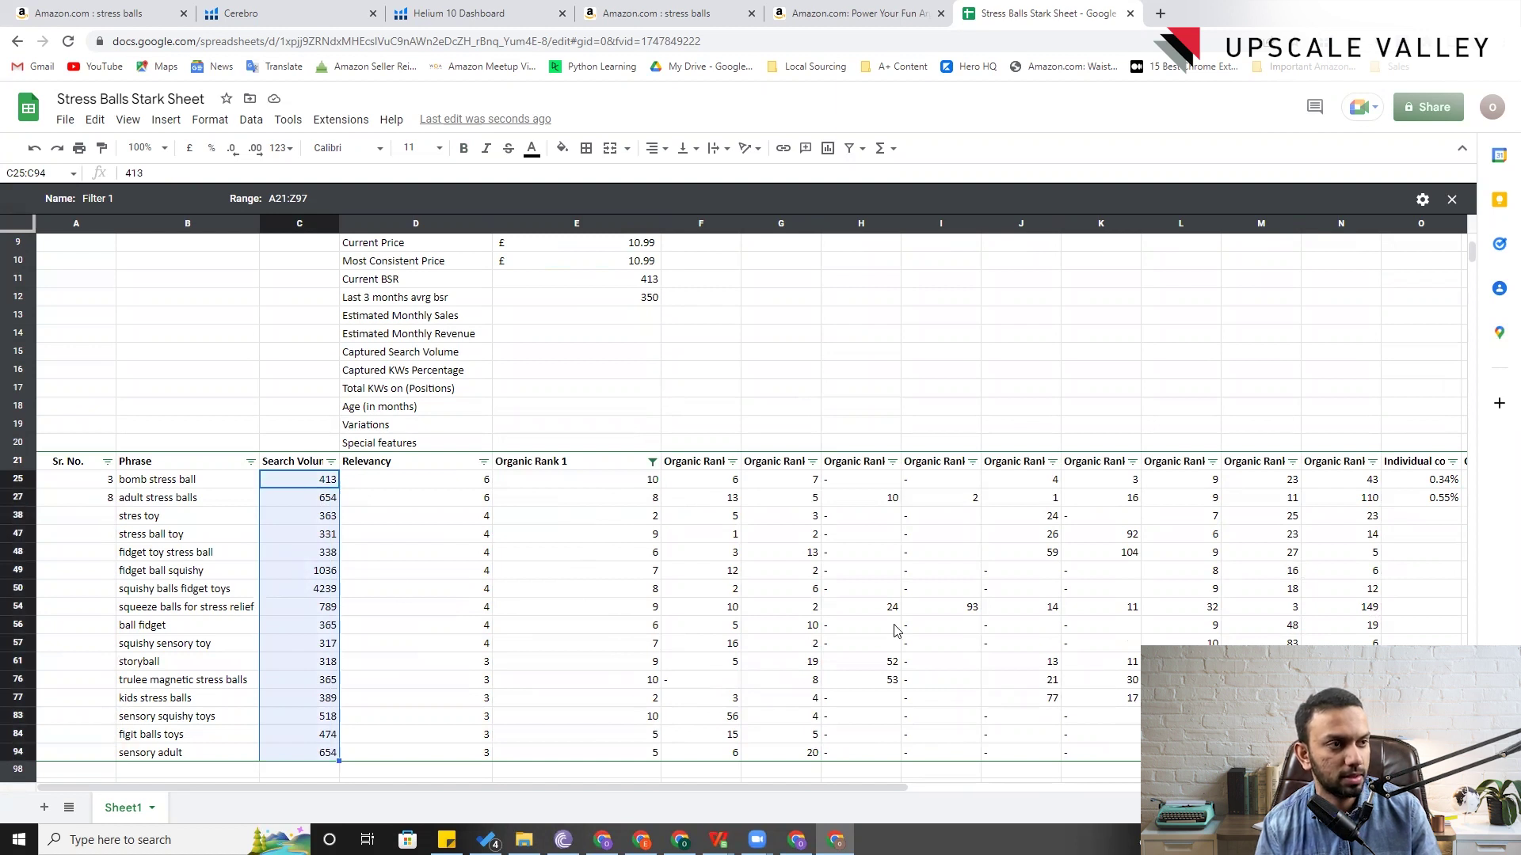
pyautogui.click(583, 353)
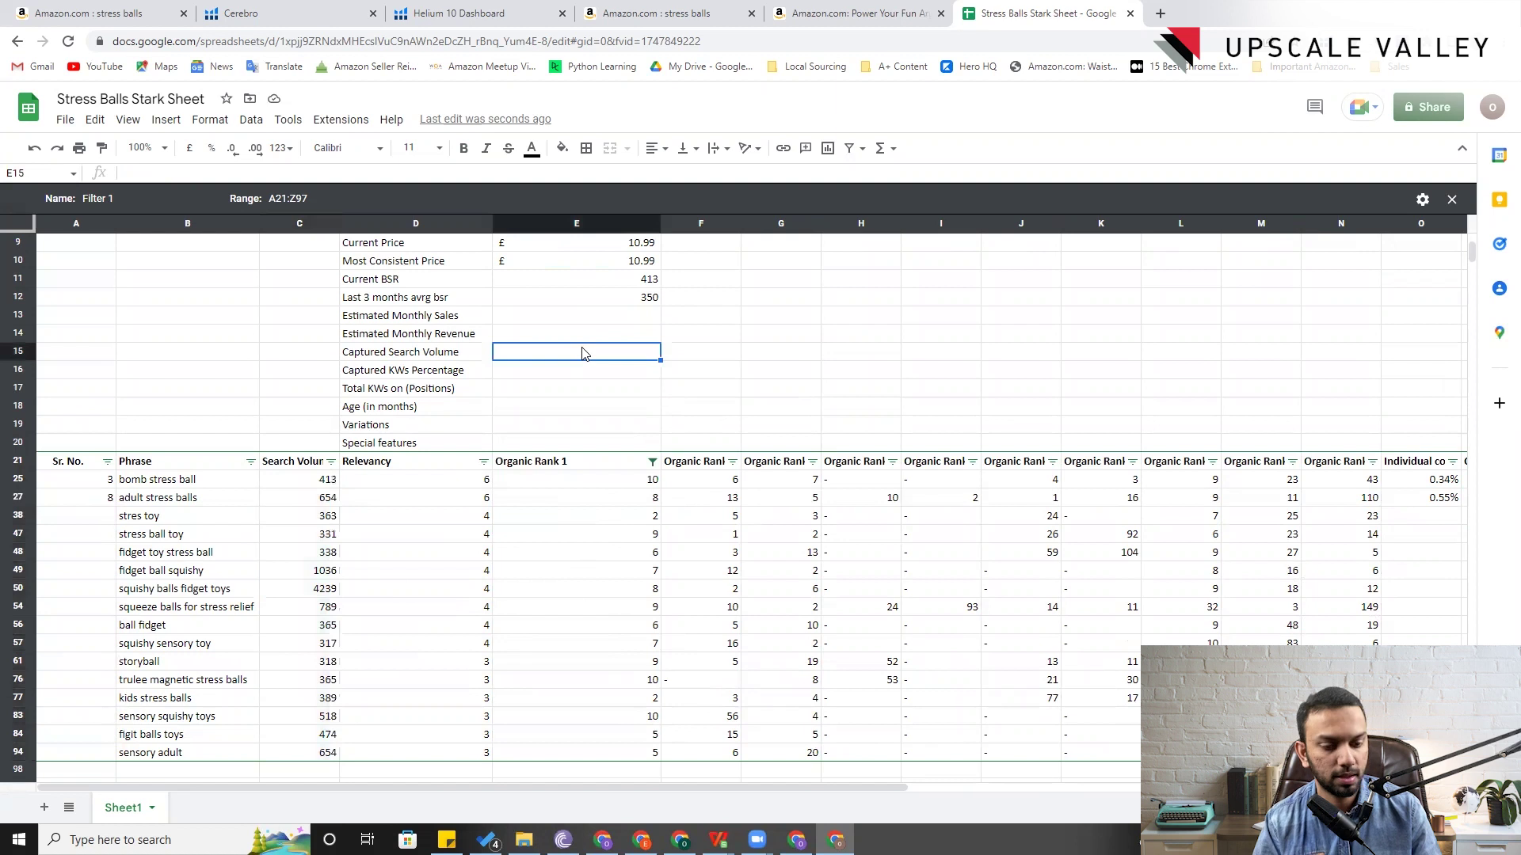
pyautogui.write('11563')
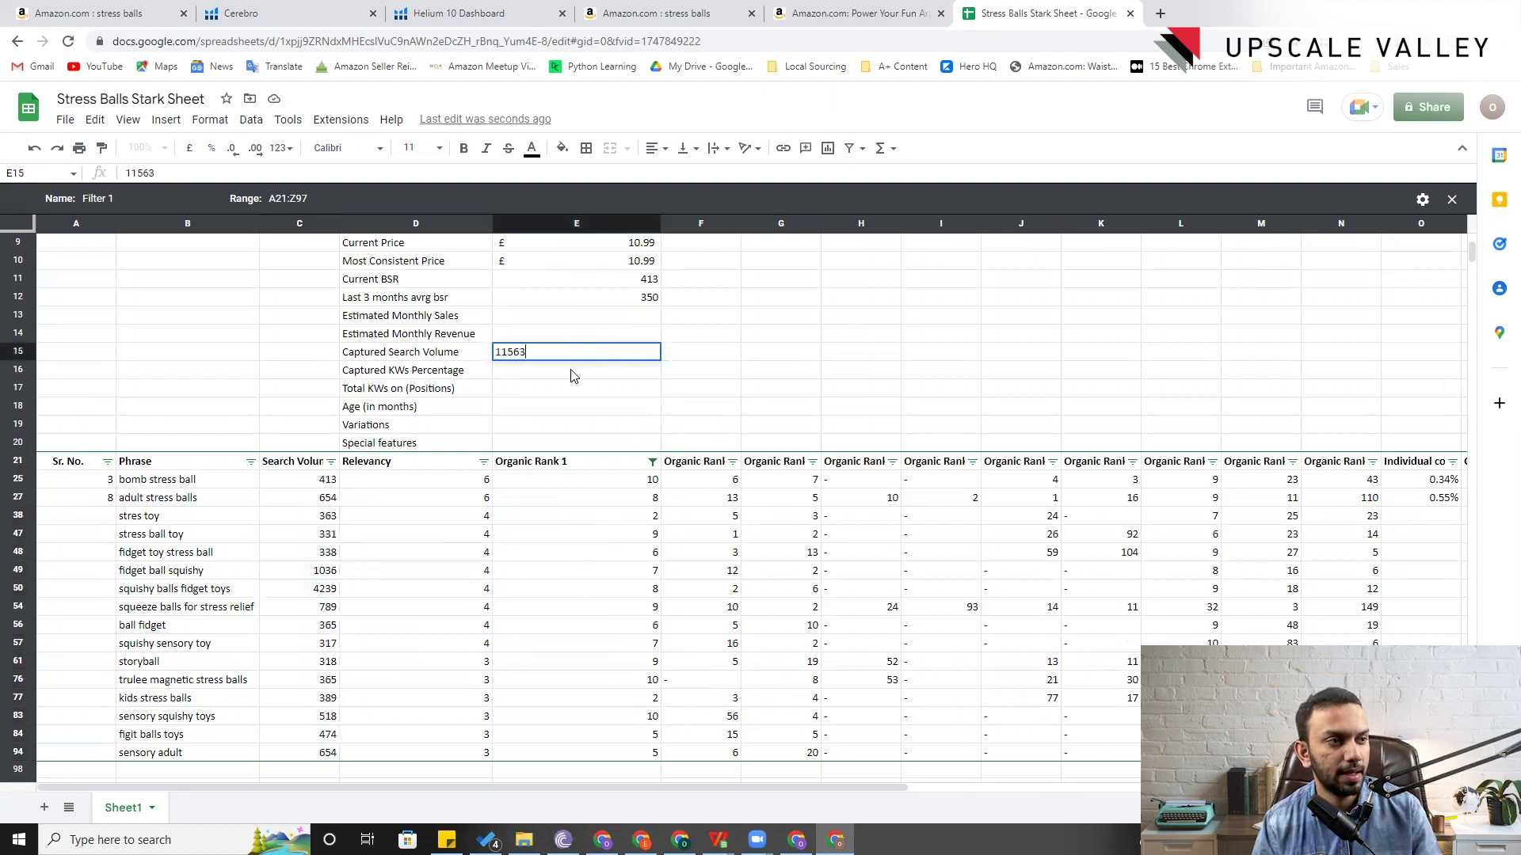
pyautogui.press('Return')
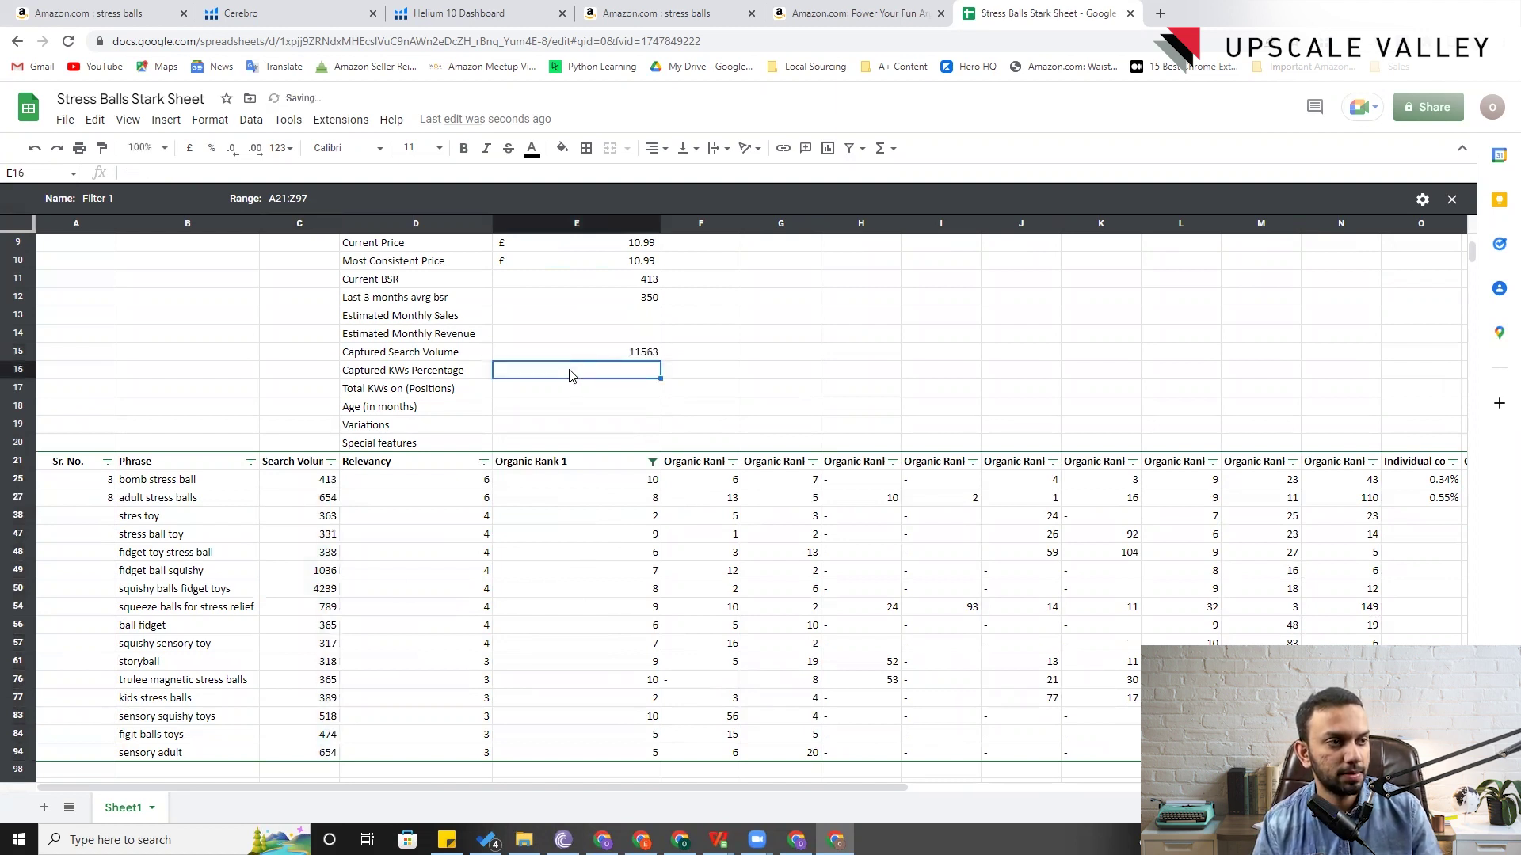
# - Select the filtered phrases to count them and enter 16% as Seller 1's Captured KWs Percentage
pyautogui.click(173, 483)
pyautogui.hotkey('ctrl', 'shift', 'Down')
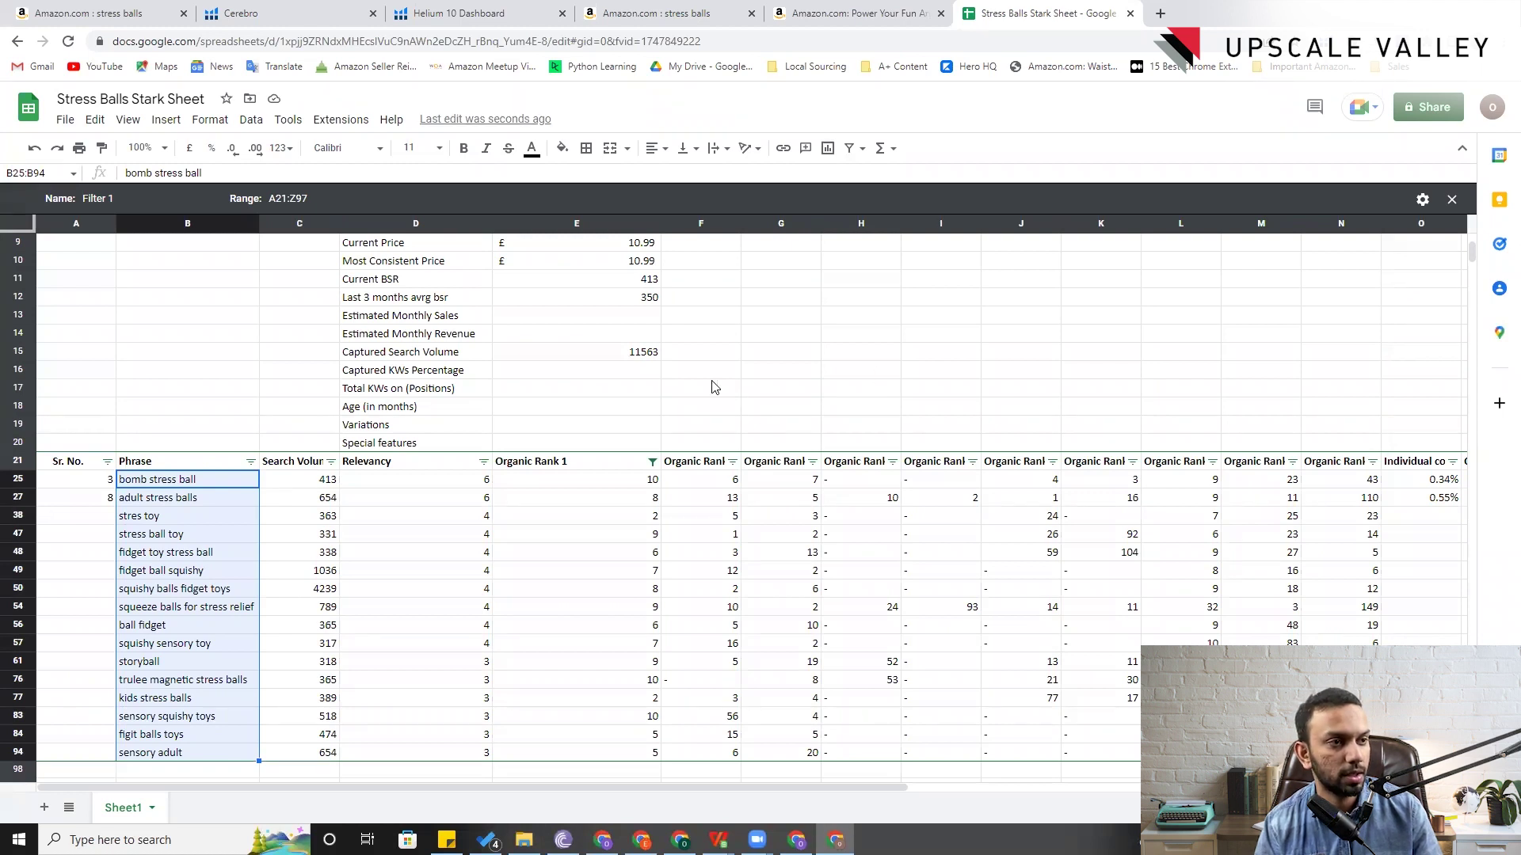
pyautogui.click(638, 378)
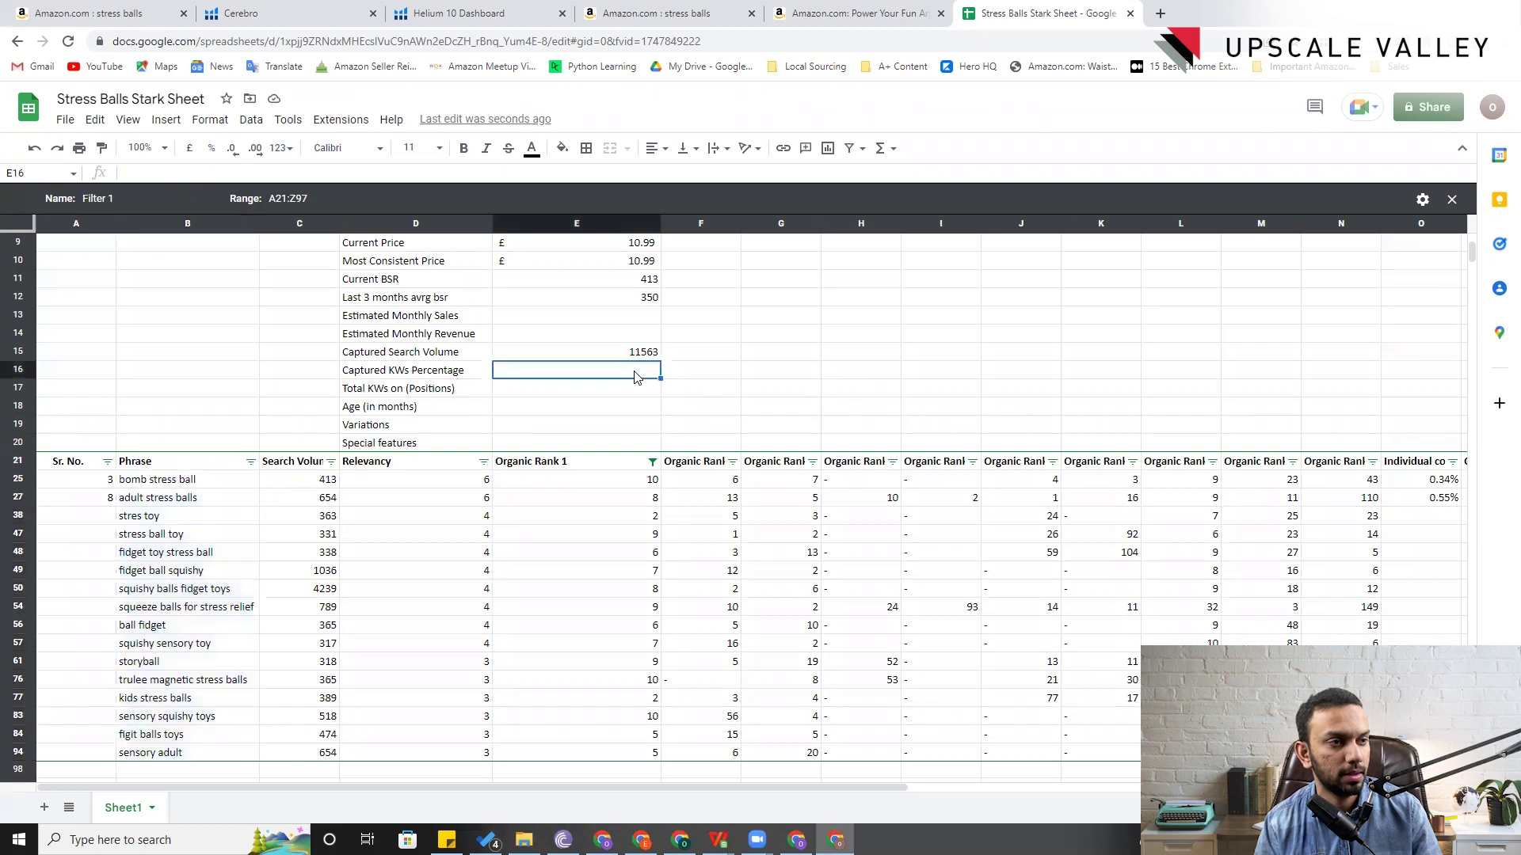
pyautogui.write('16')
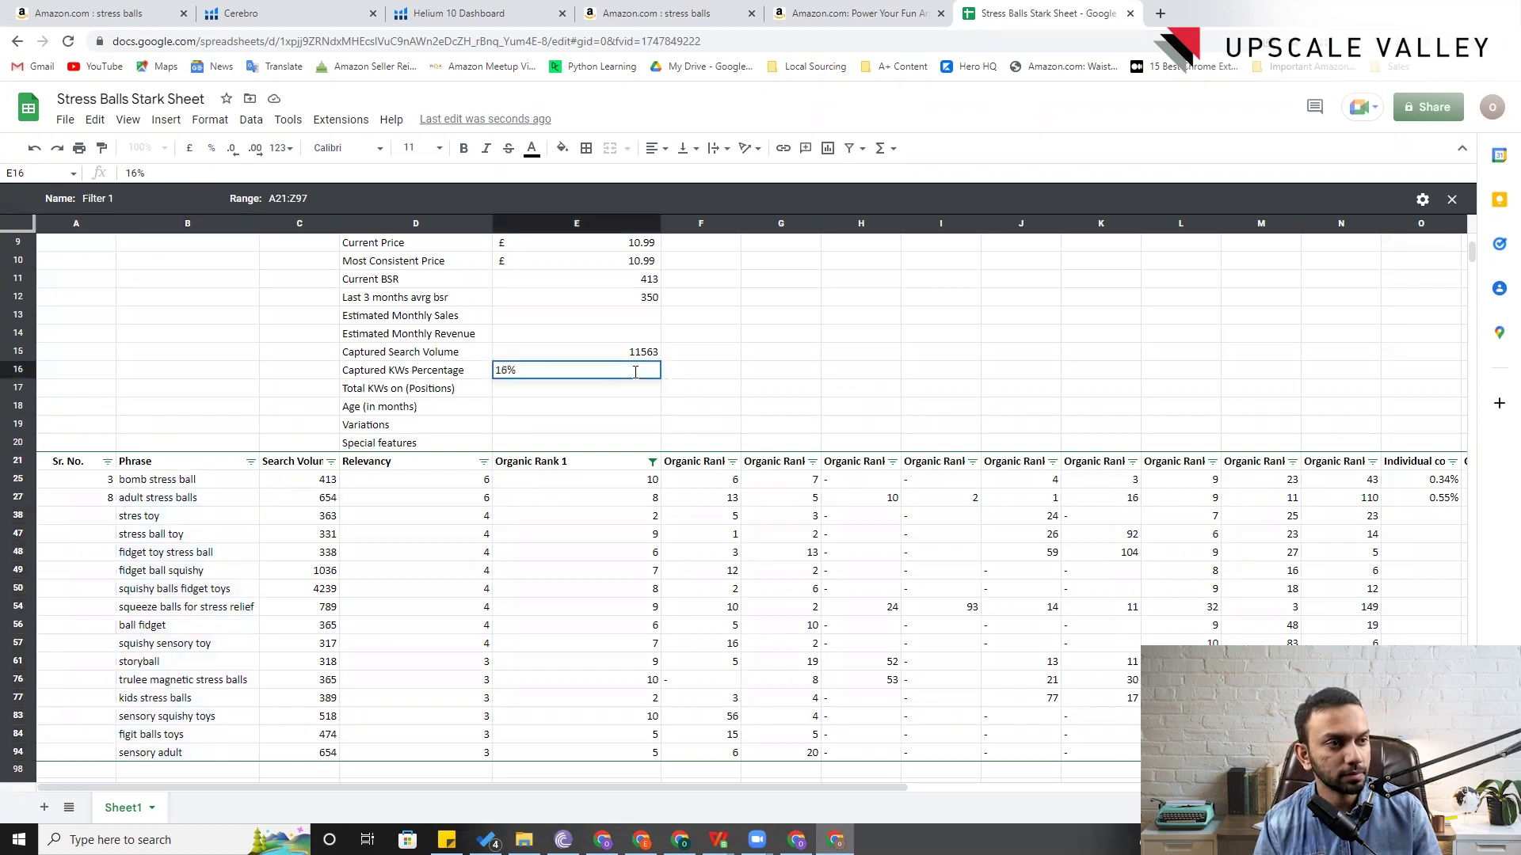
pyautogui.press('Return')
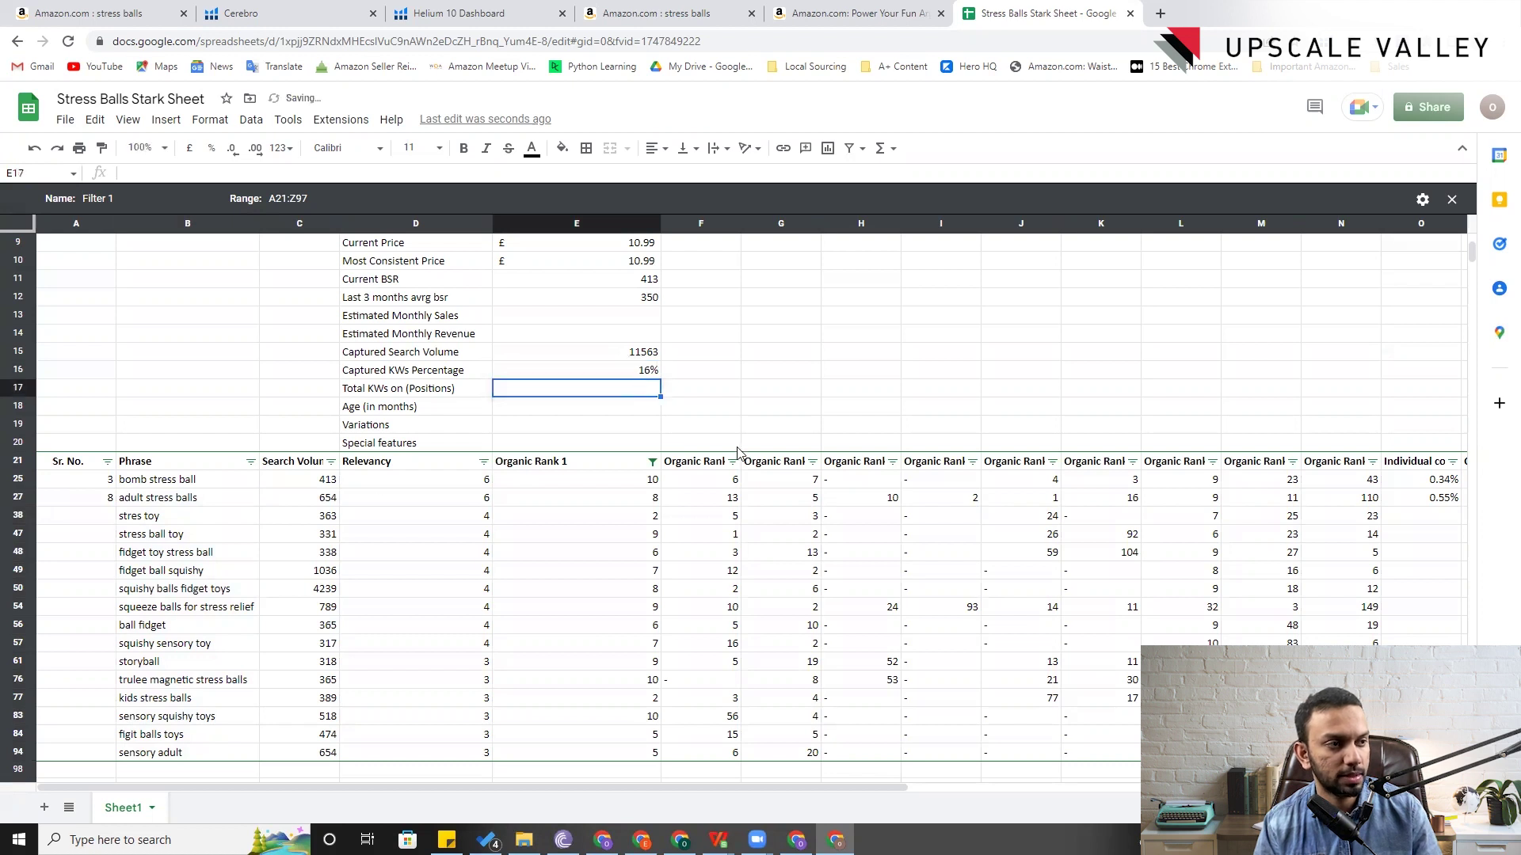
# - Reselect all values in the Organic Rank 1 filter to show every keyword row again
pyautogui.click(652, 461)
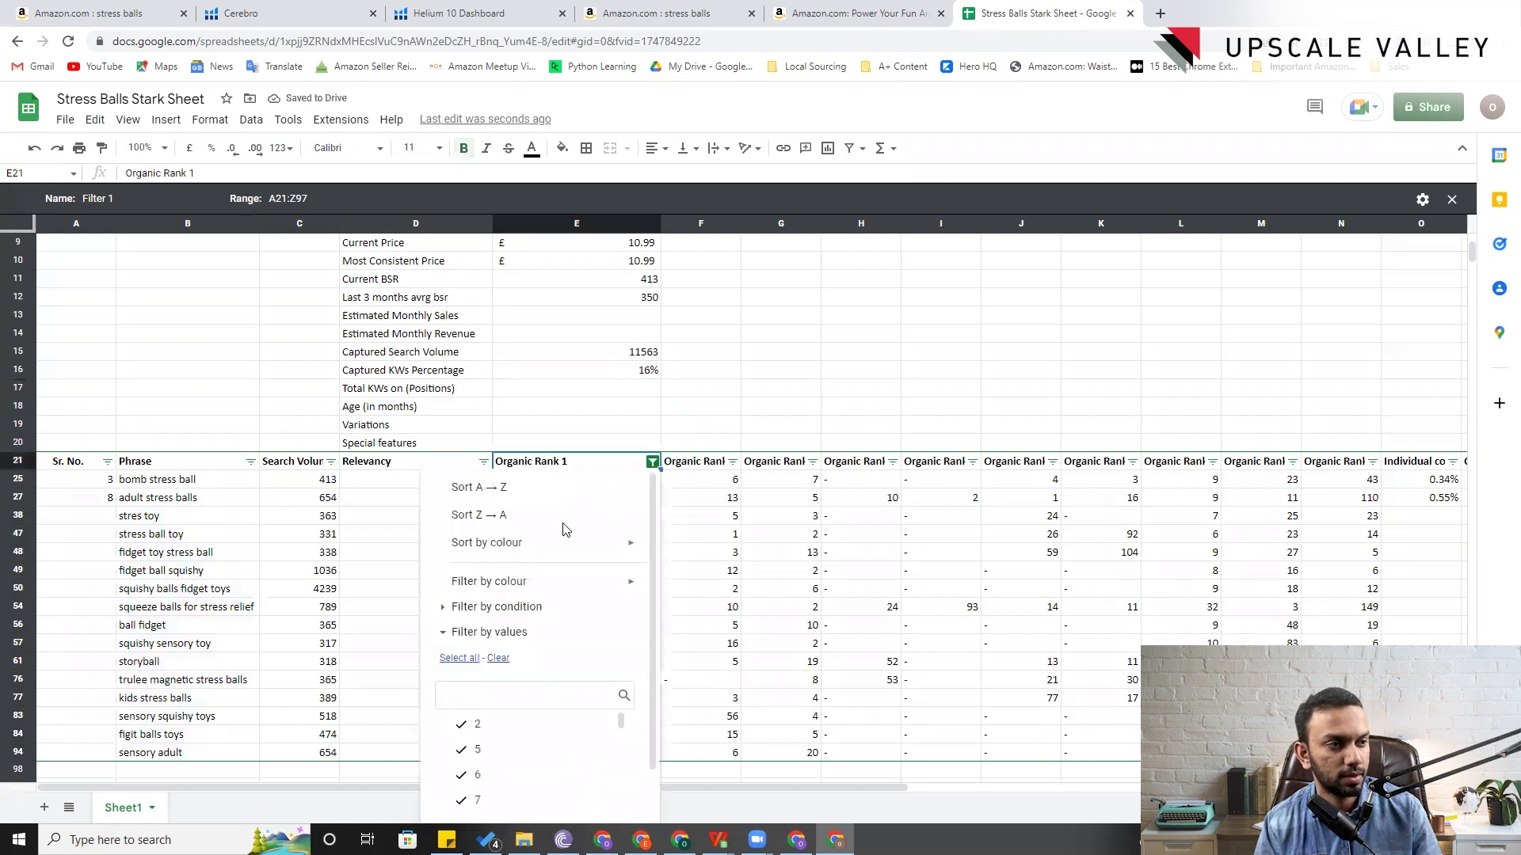
pyautogui.click(465, 665)
pyautogui.scroll(-1, 646, 669)
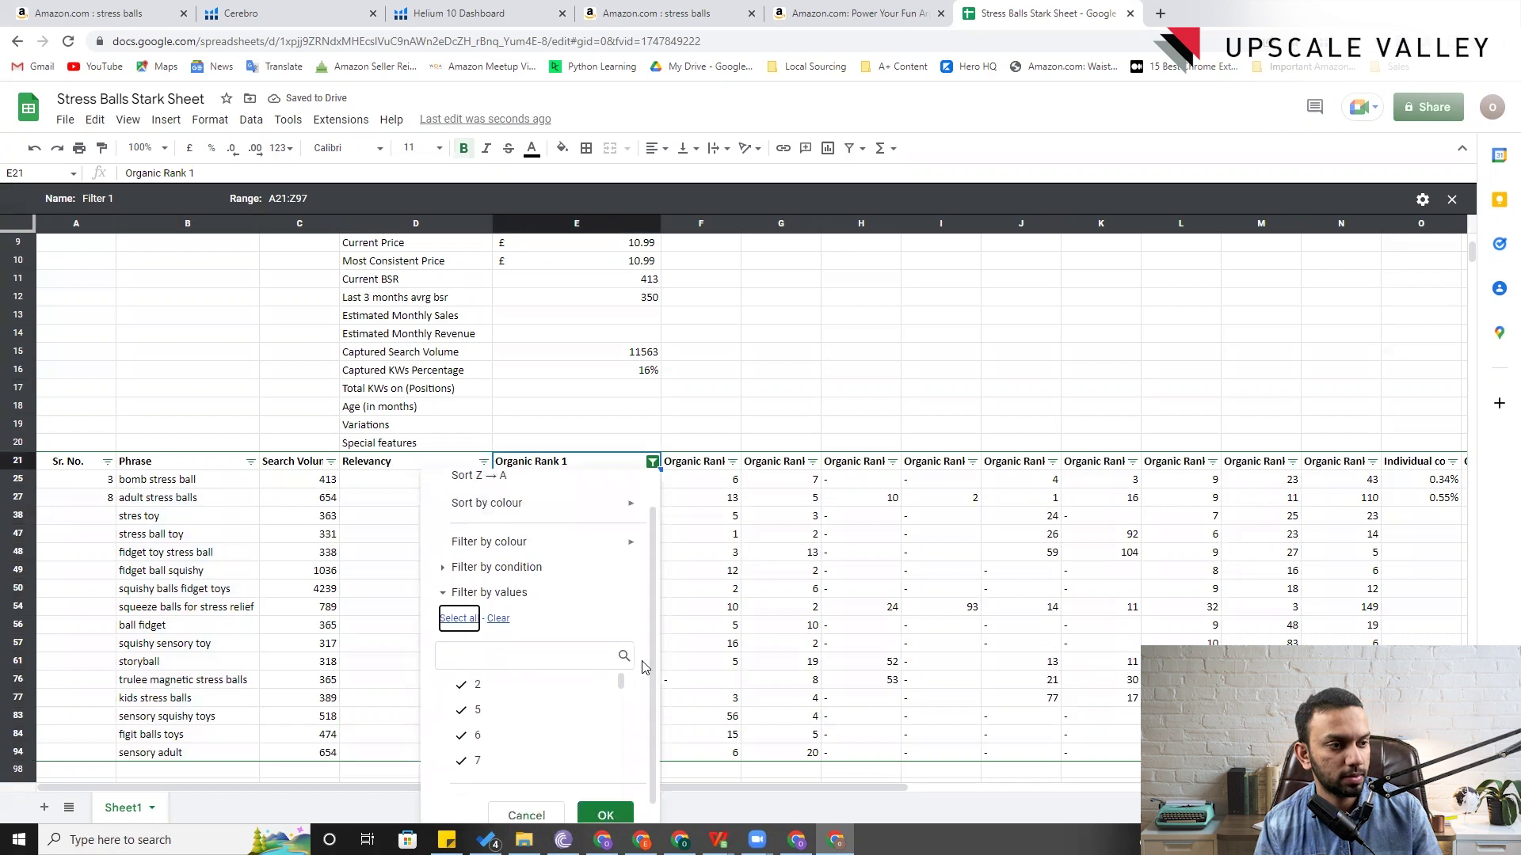
pyautogui.click(616, 800)
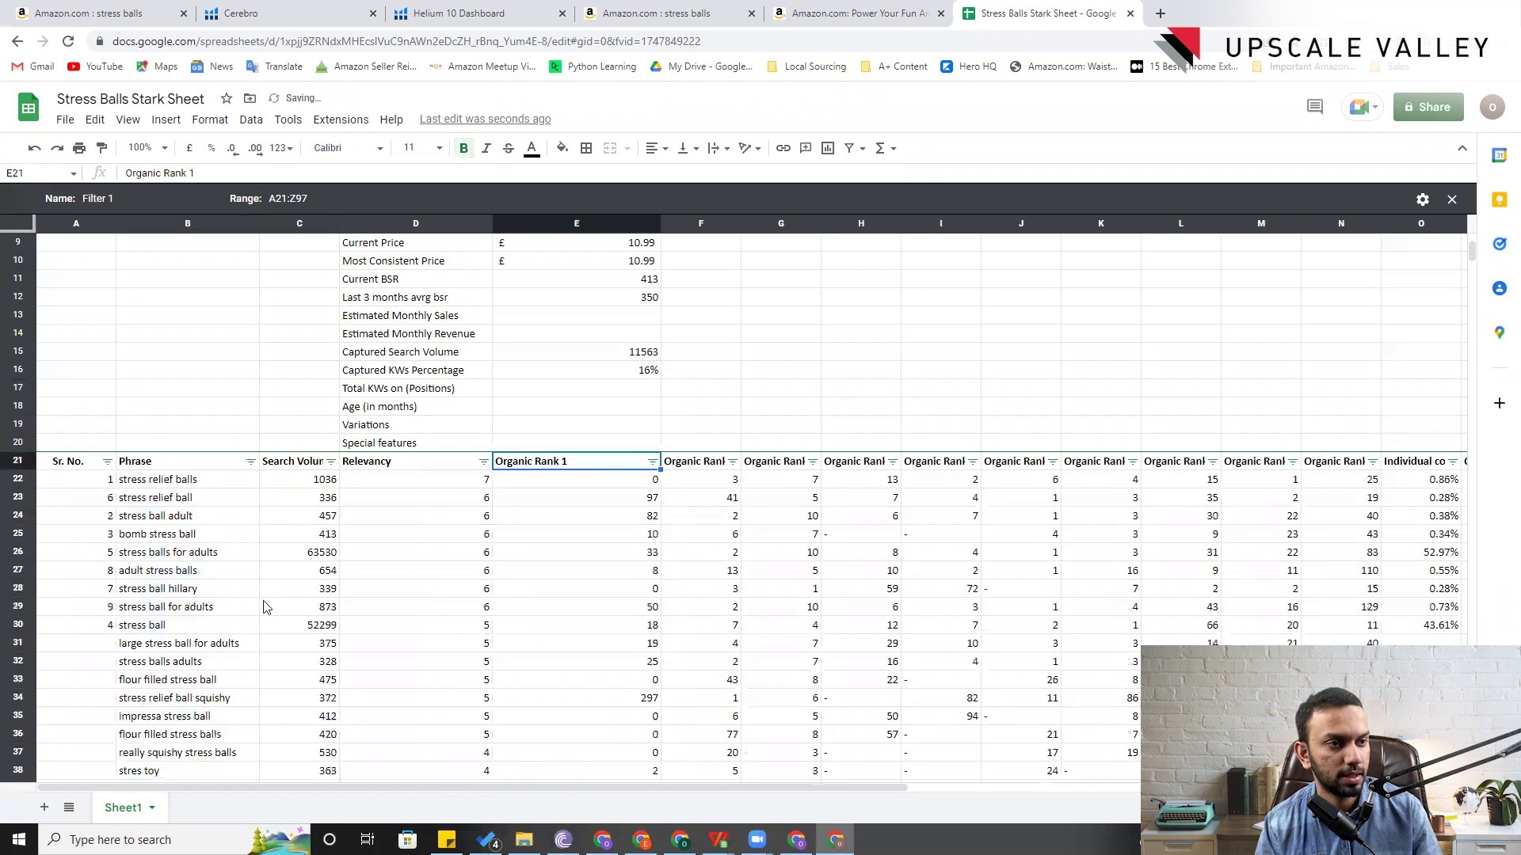
# - Select the Search Volume values of all keywords in the table to check their total
pyautogui.click(319, 483)
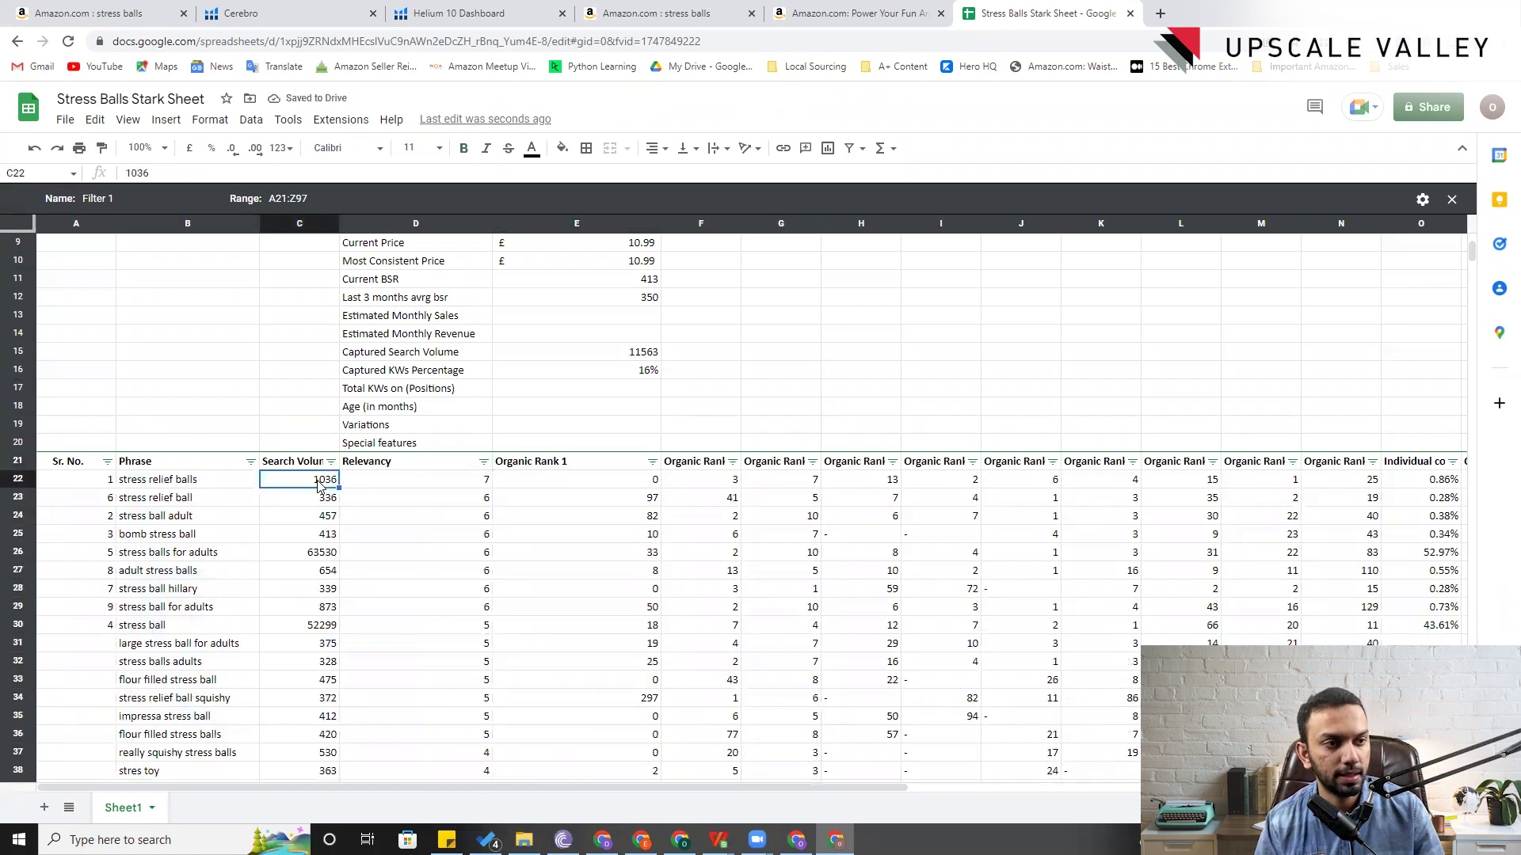
pyautogui.hotkey('ctrl', 'shift', 'Down')
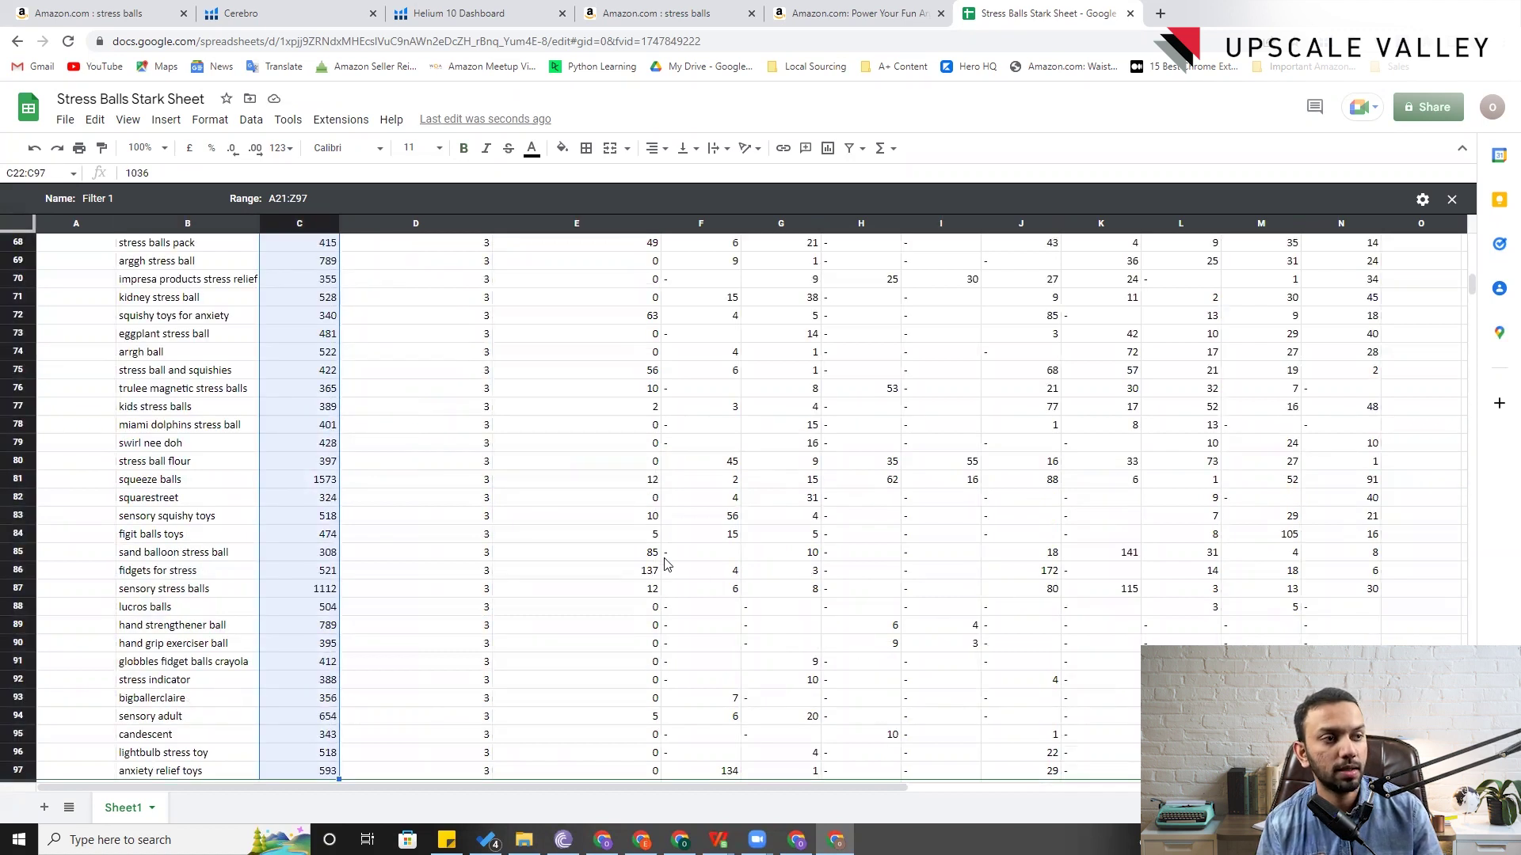
pyautogui.scroll(15, 665, 564)
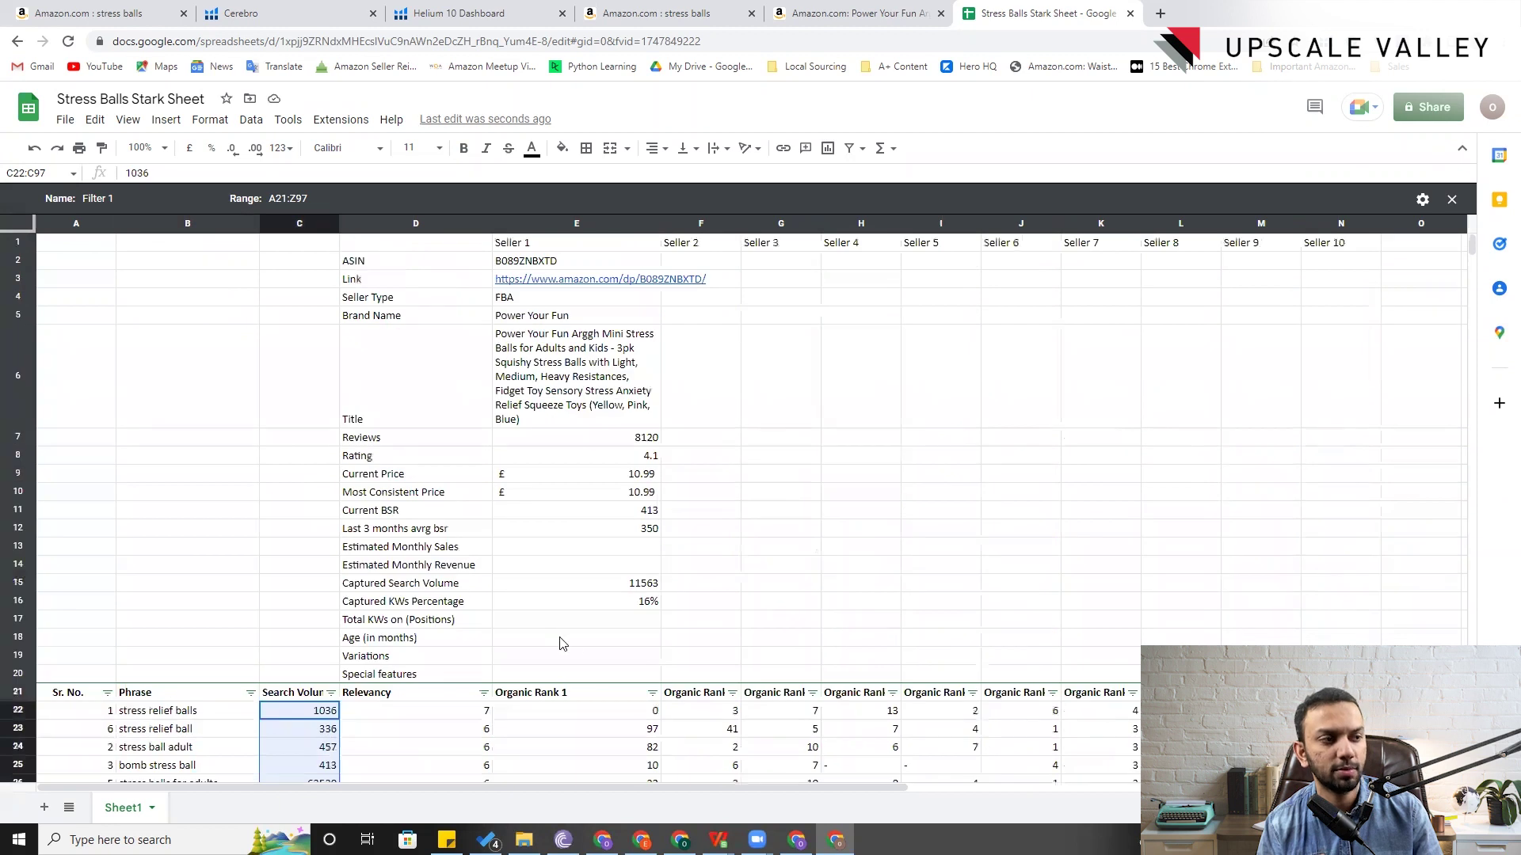
pyautogui.click(605, 624)
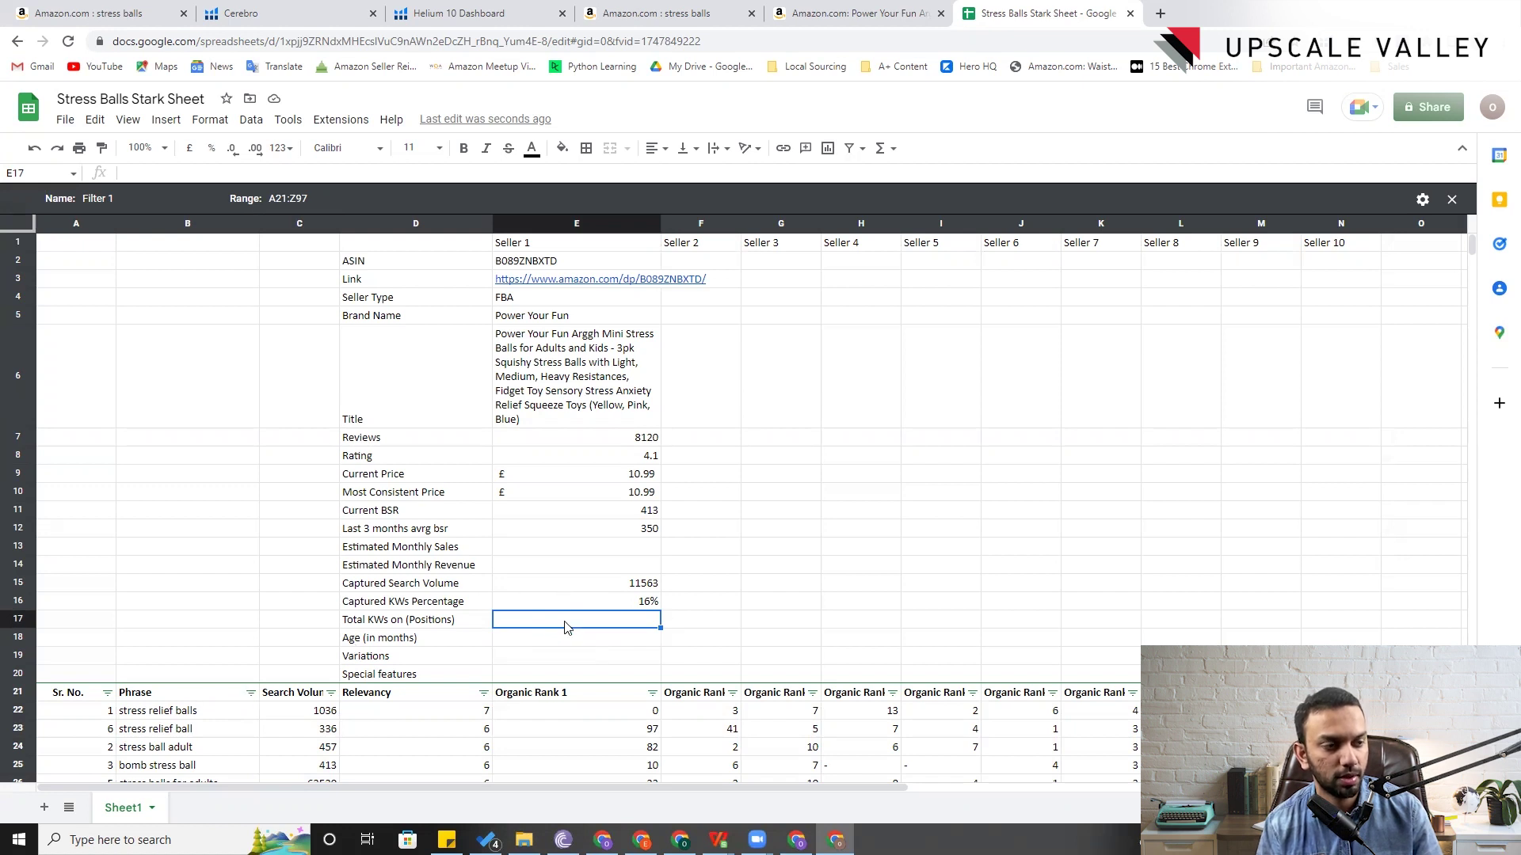
# - Check the listing's age in the history chart on its Amazon page and enter 24 as Seller 1's Age (in months)
pyautogui.click(554, 643)
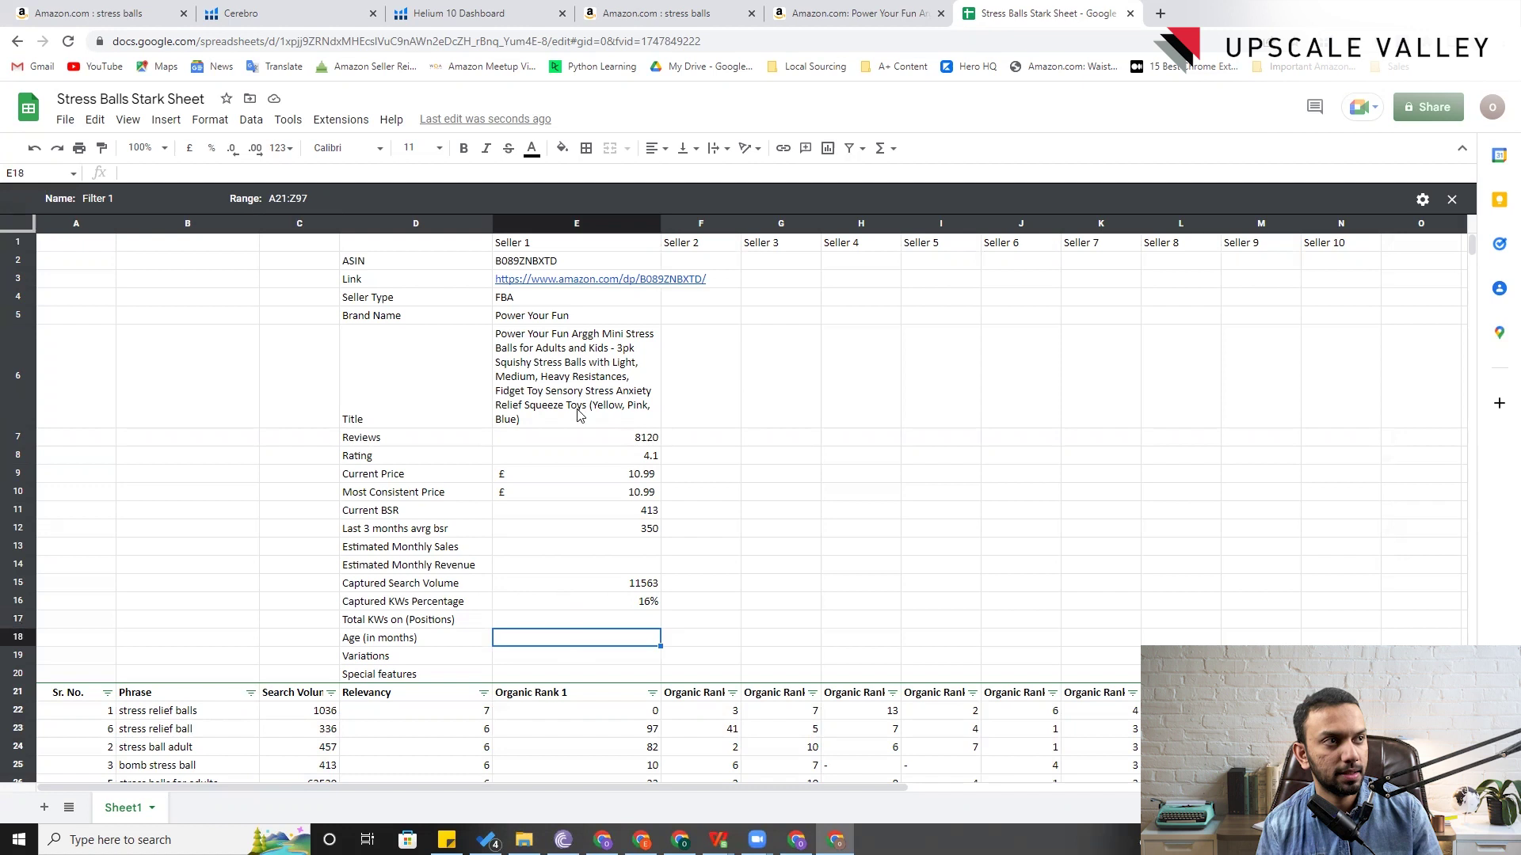
pyautogui.click(893, 6)
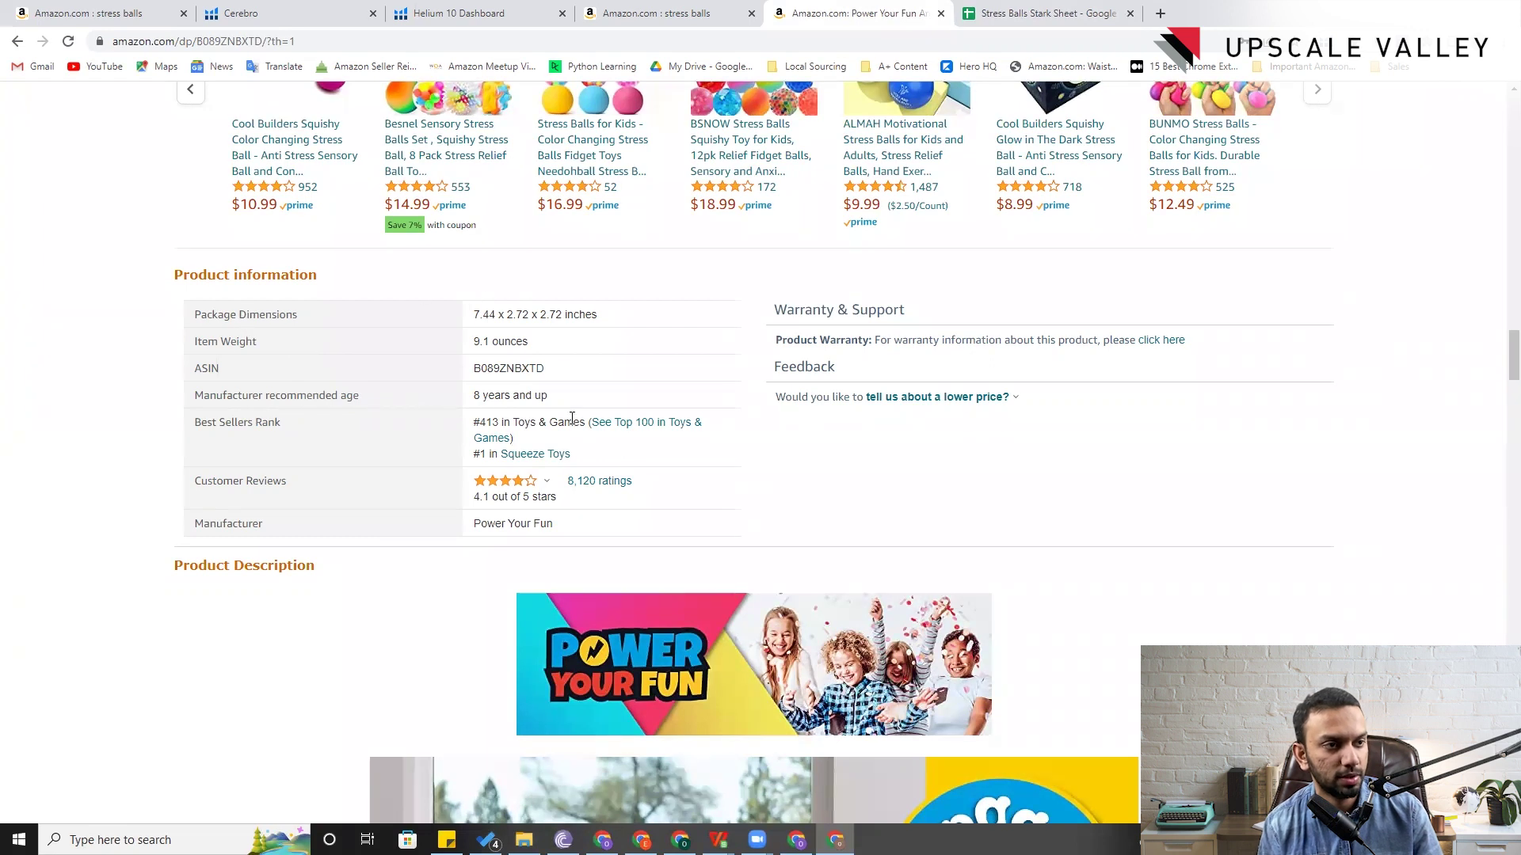
pyautogui.scroll(15, 767, 420)
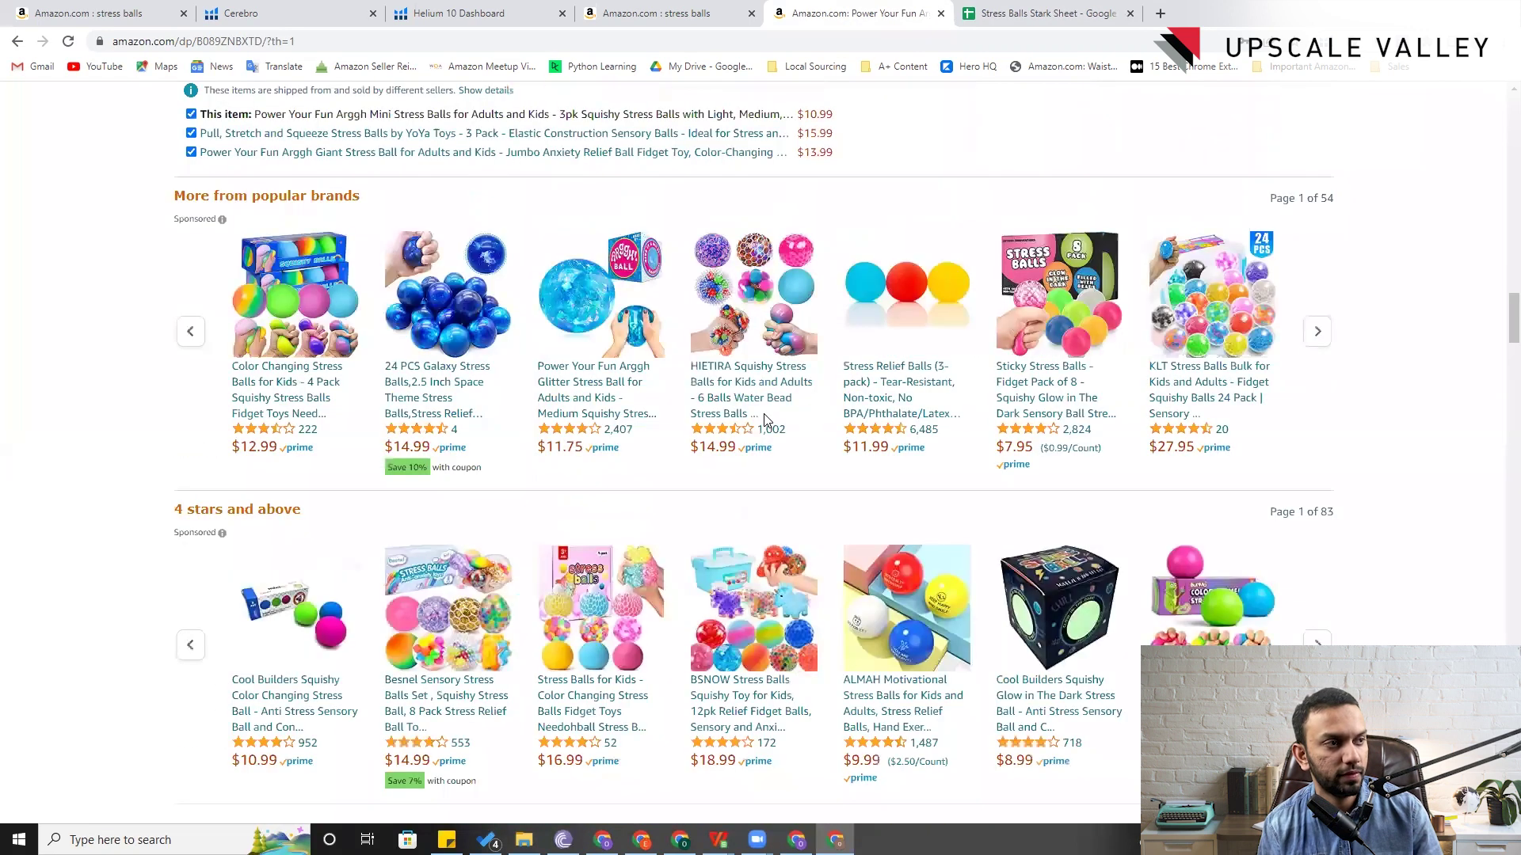
pyautogui.scroll(4, 765, 420)
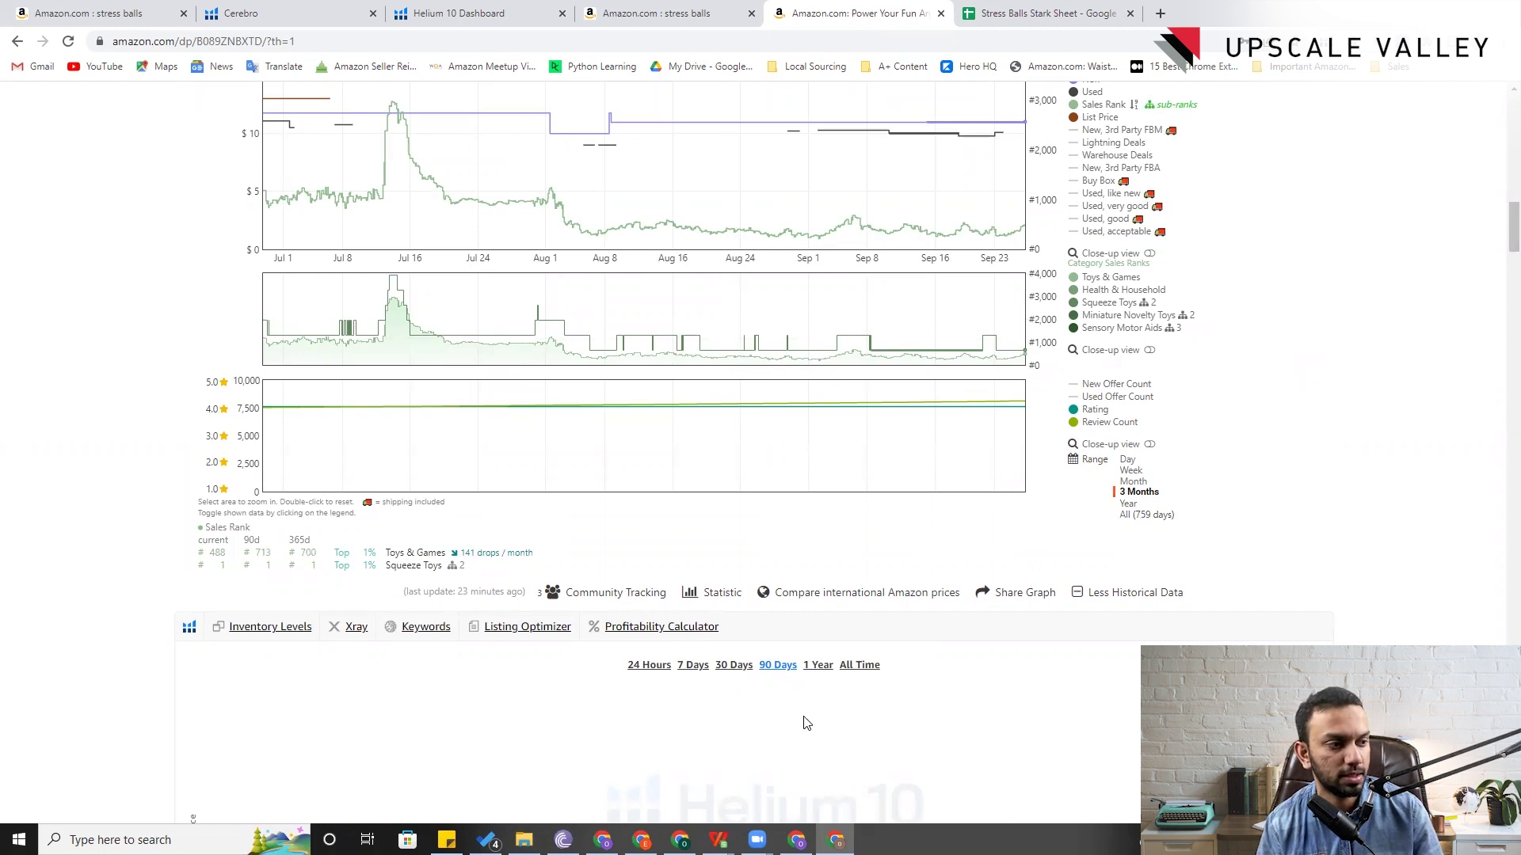
pyautogui.hotkey('ctrl', 'Tab')
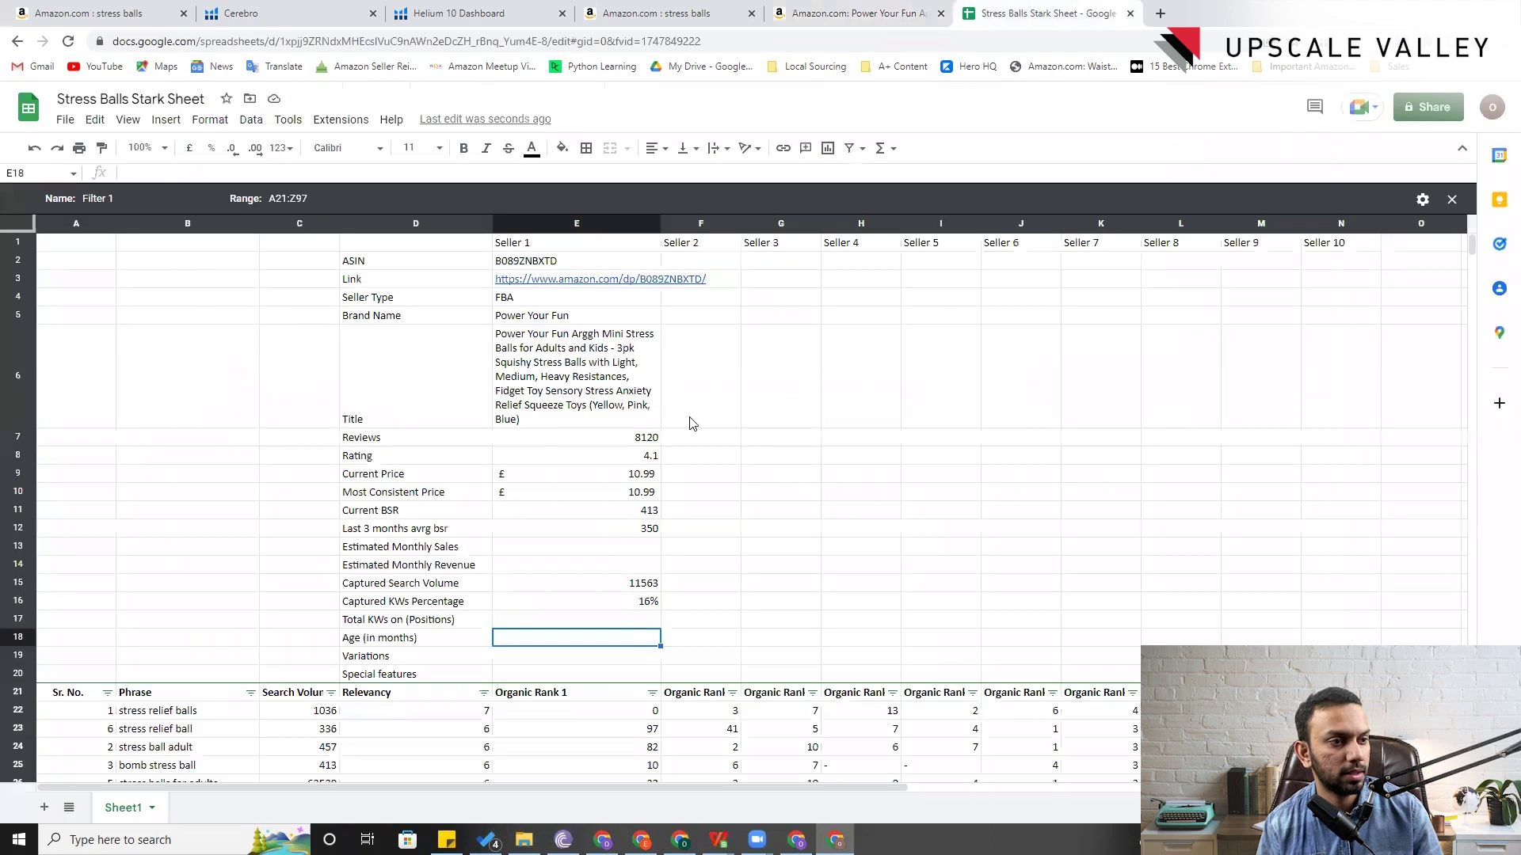
pyautogui.write('24')
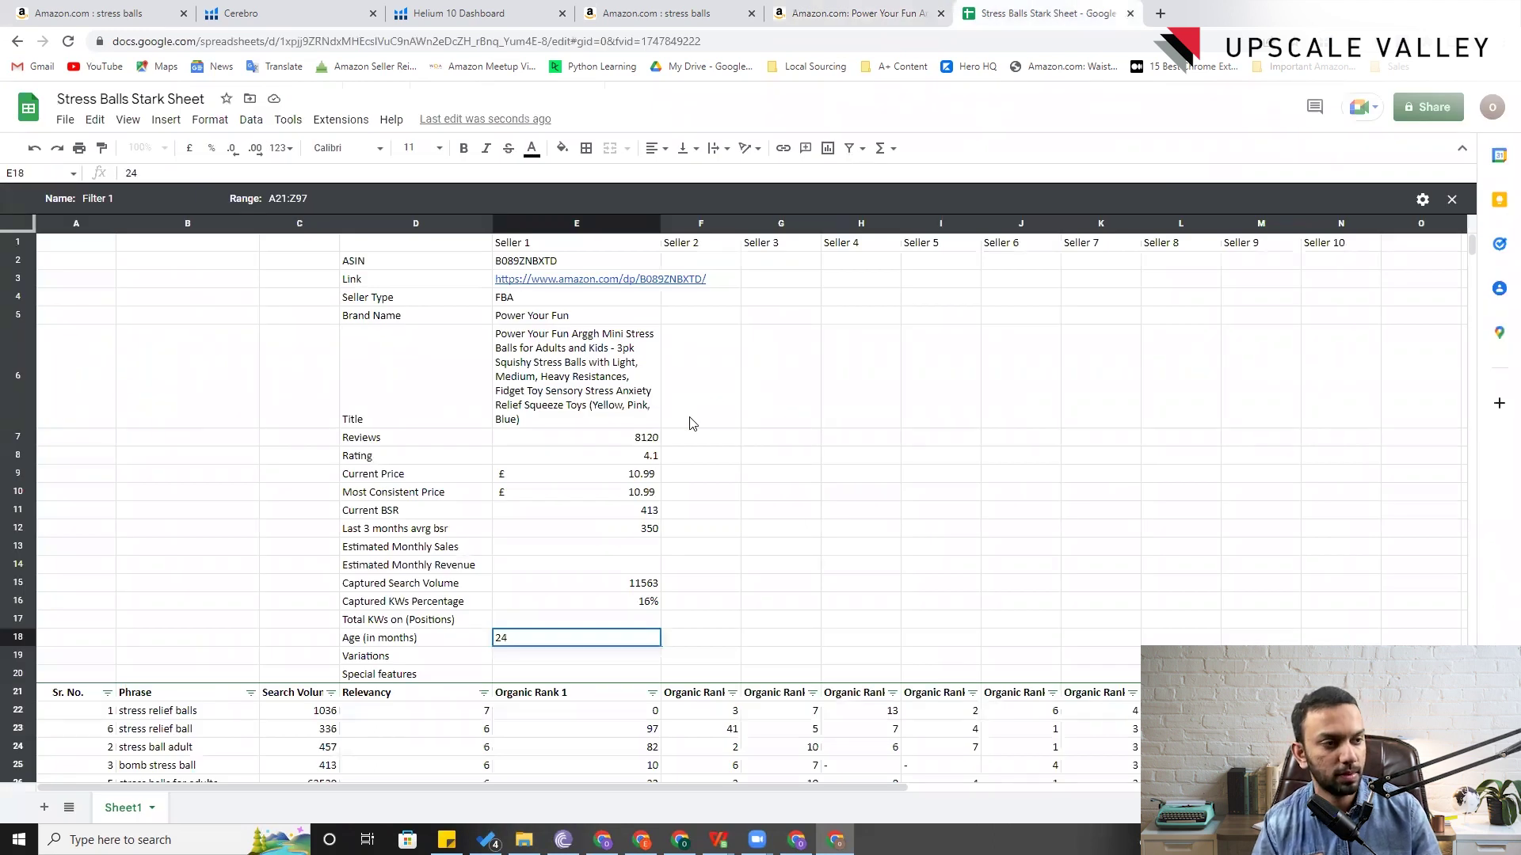
pyautogui.press('Return')
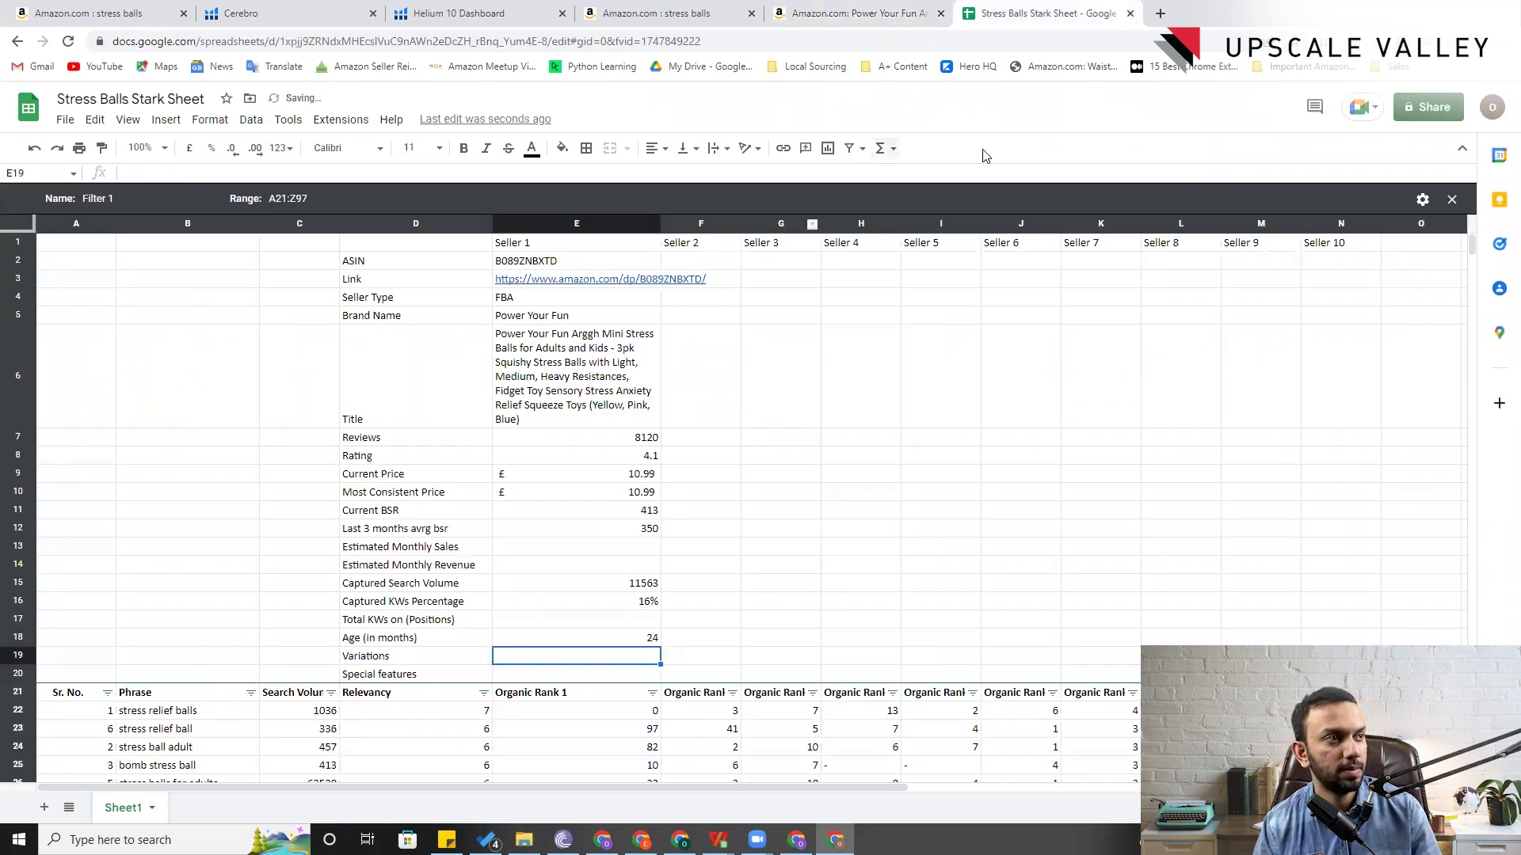
# - Check the style options on the listing's Amazon page and enter 3 as Seller 1's Variations in the sheet
pyautogui.click(800, 14)
pyautogui.scroll(15, 857, 286)
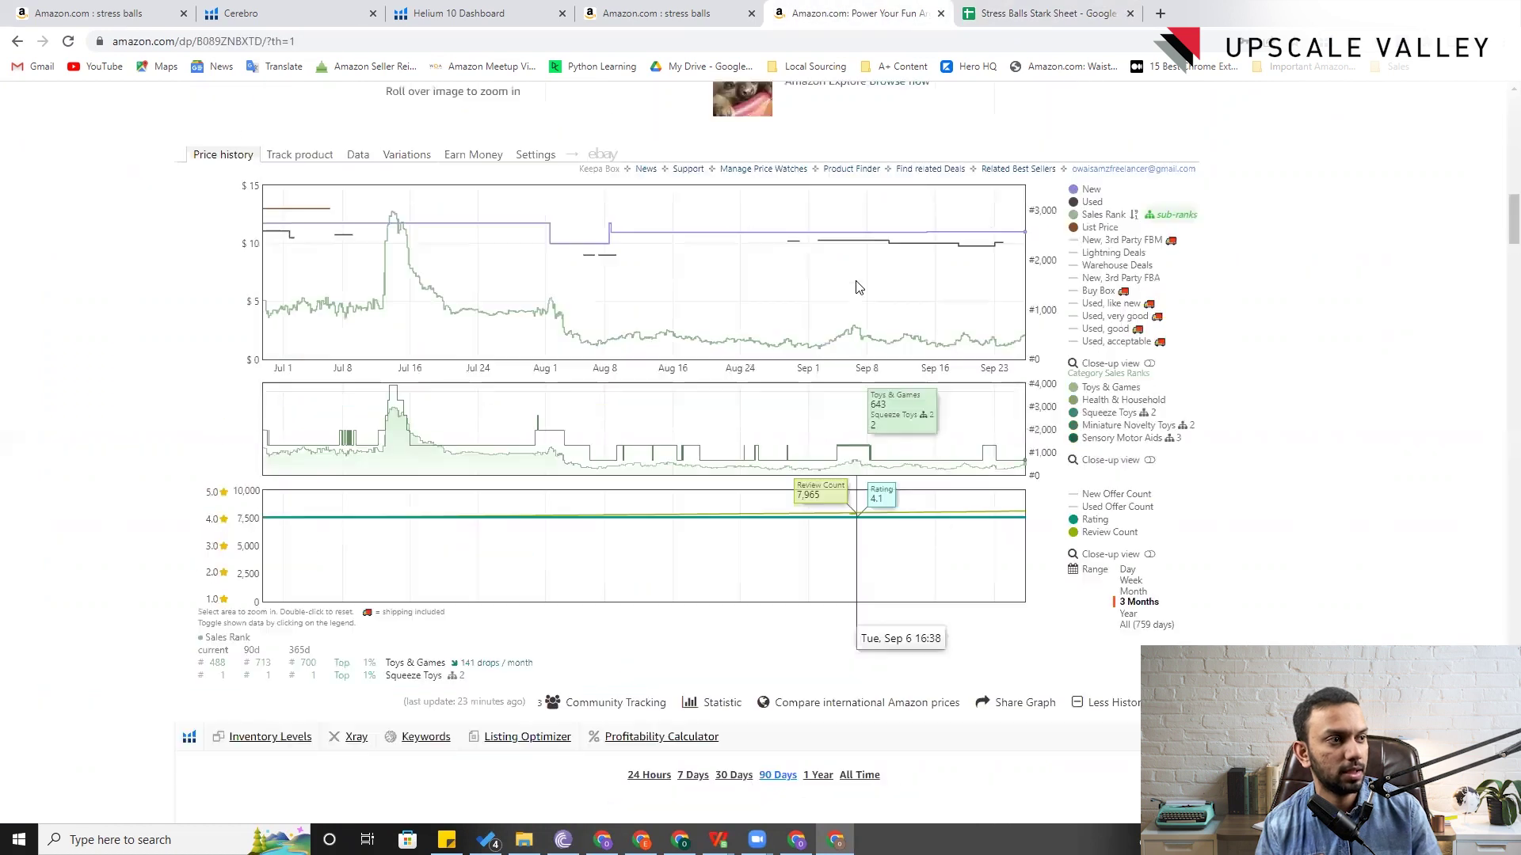
pyautogui.scroll(-1, 859, 393)
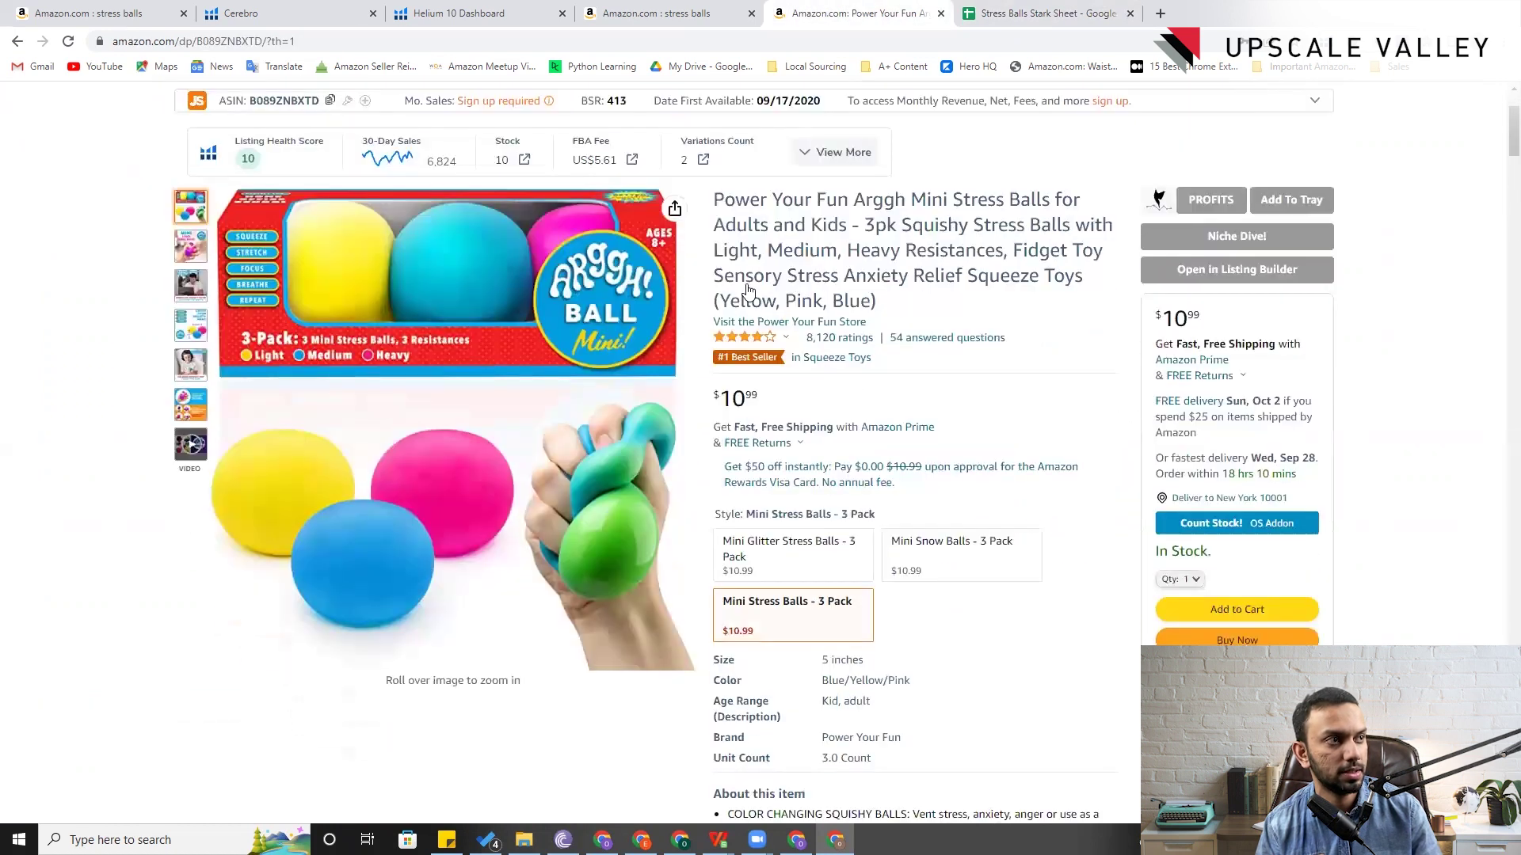
pyautogui.hotkey('ctrl', 'Tab')
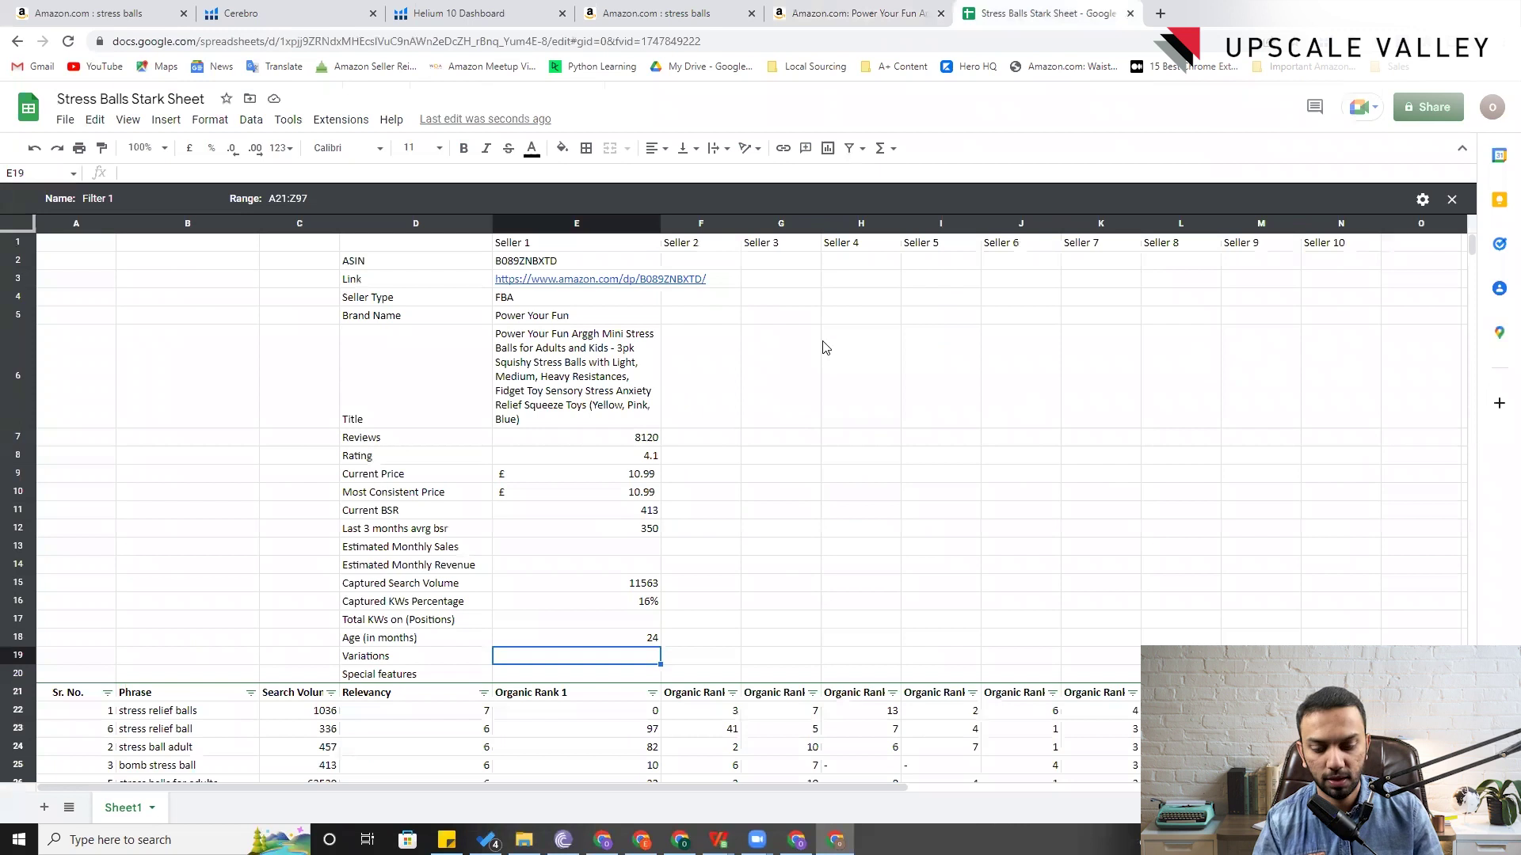
pyautogui.write('3')
pyautogui.press('Return')
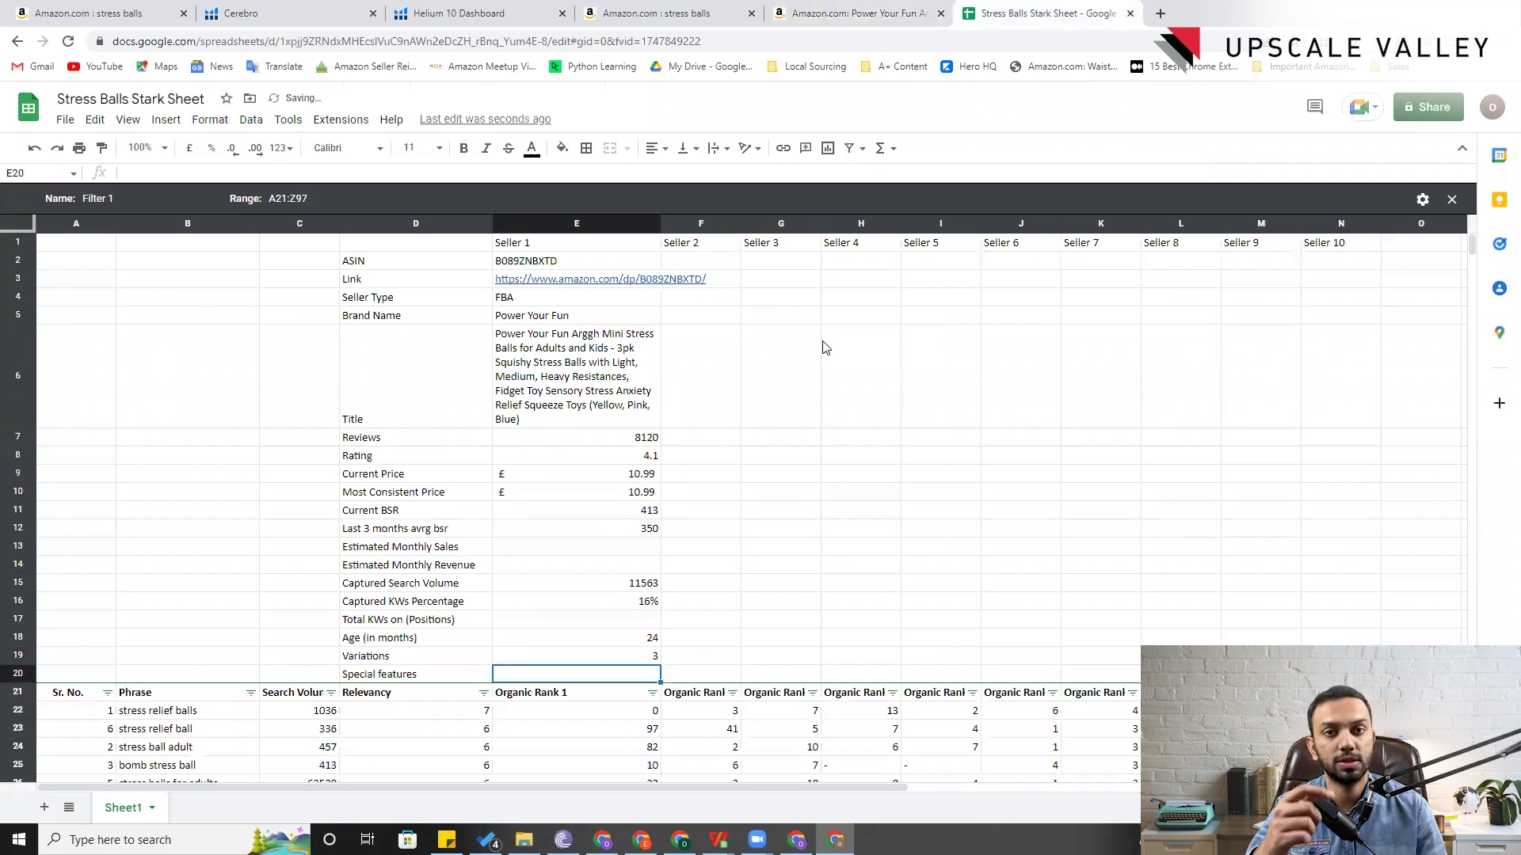
# - Check Seller 1's Amazon listing for special features and return to the Special features row of the sheet
pyautogui.click(855, 13)
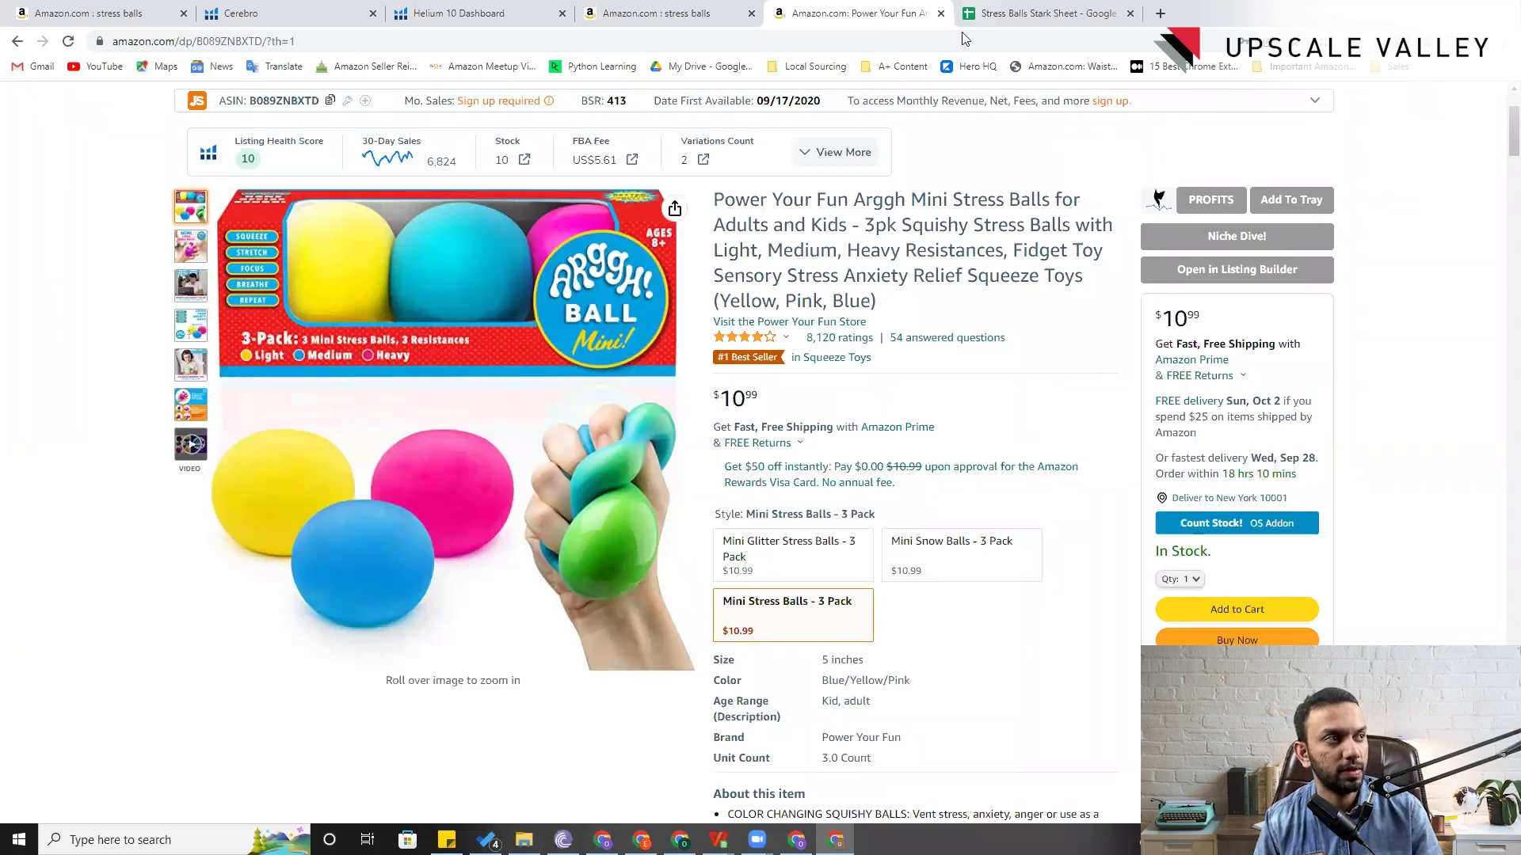
pyautogui.click(1006, 12)
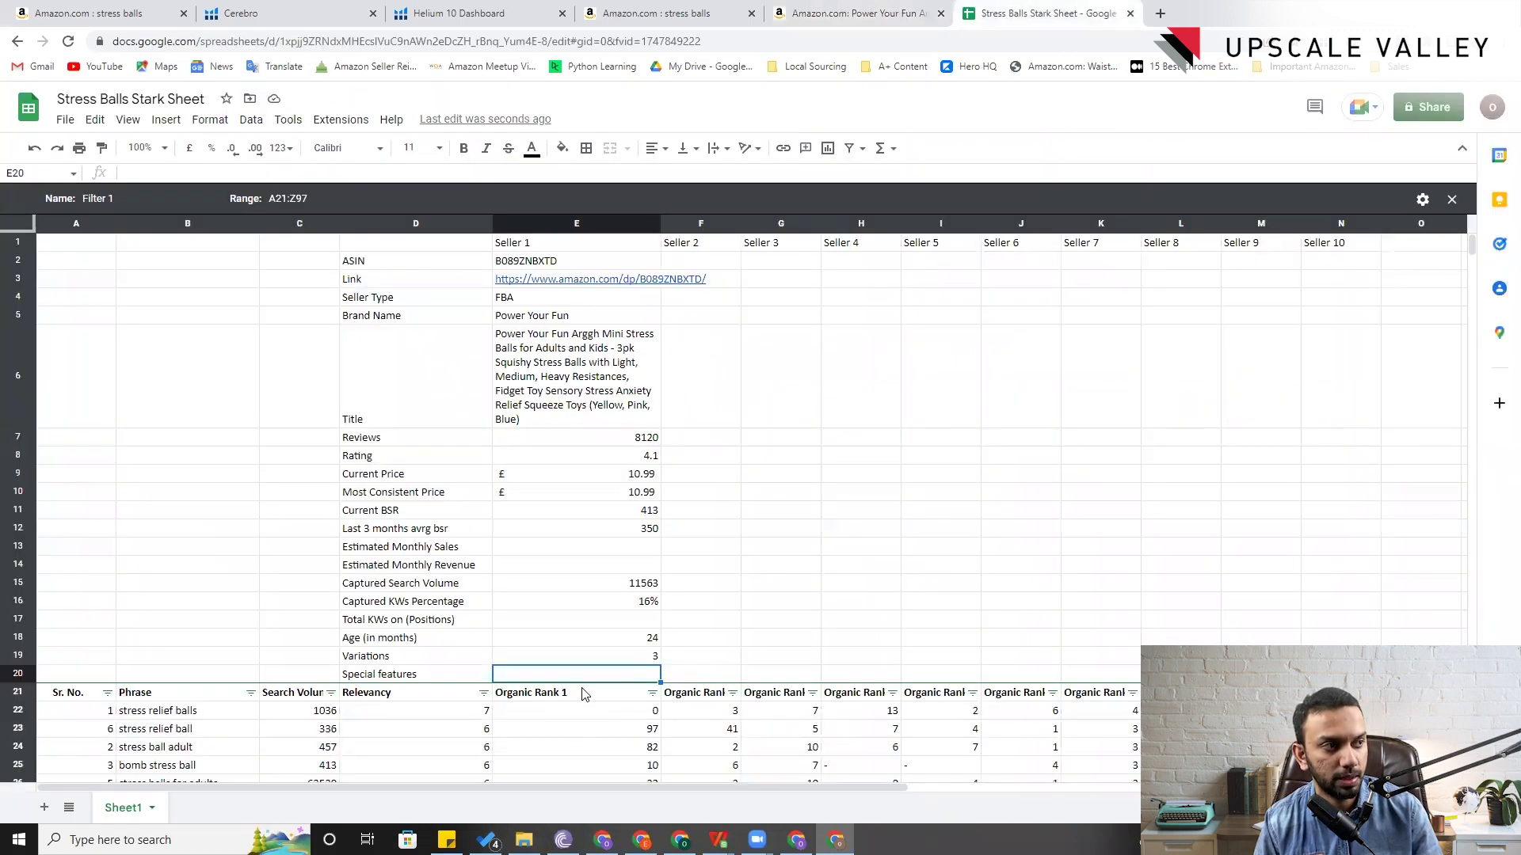